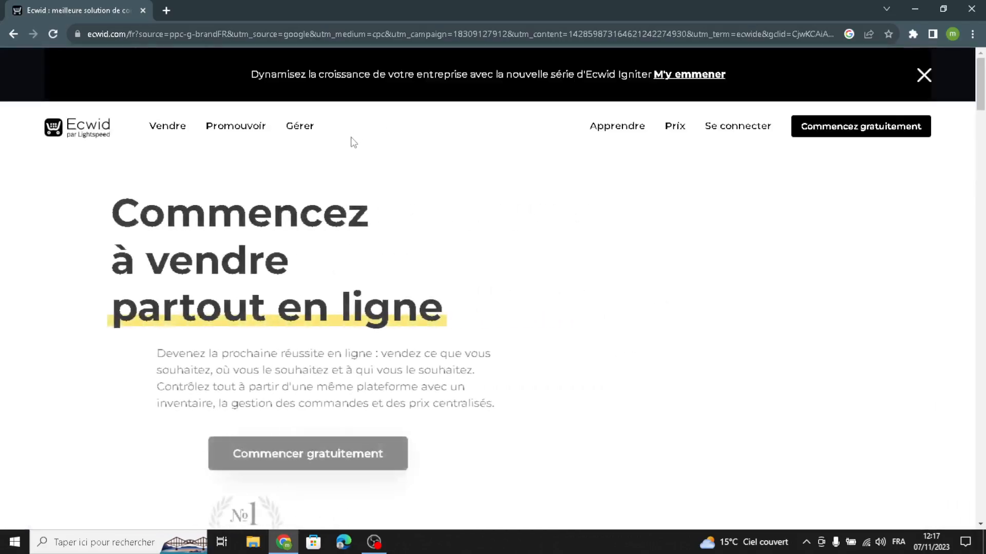
Translate the Ecwid homepage from French to English and dismiss the translation options.
{"action": "right_click", "coordinate": [382, 247]}
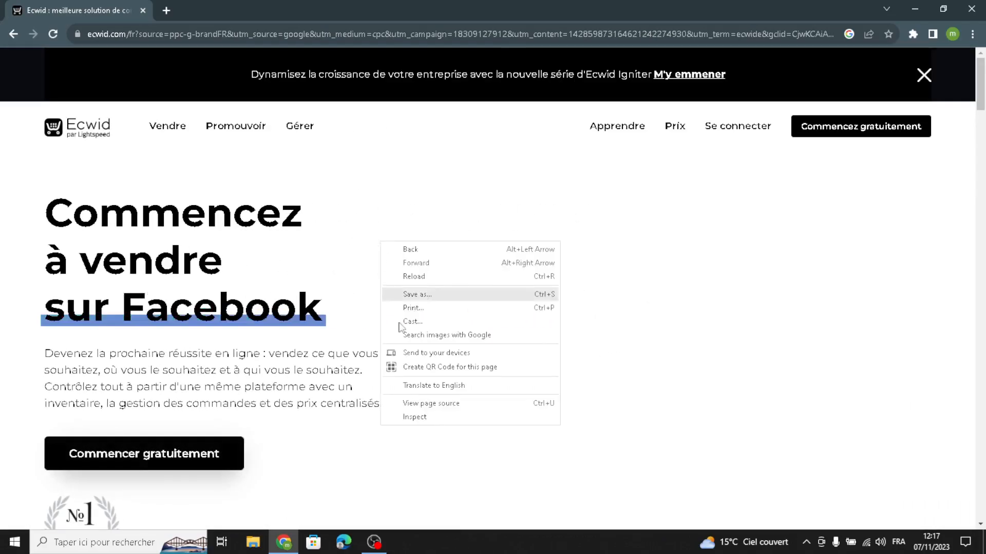
{"action": "left_click", "coordinate": [396, 383]}
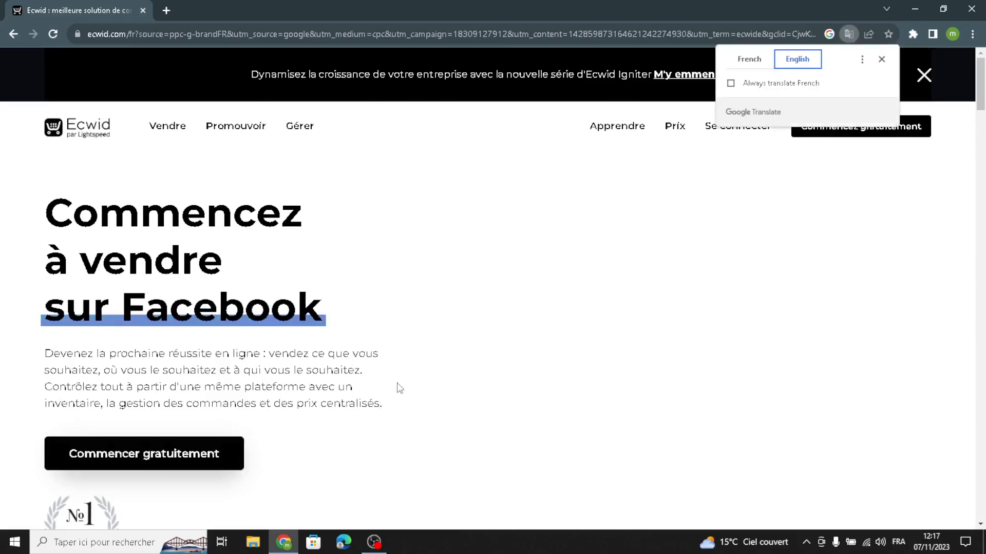
{"action": "left_click", "coordinate": [882, 59]}
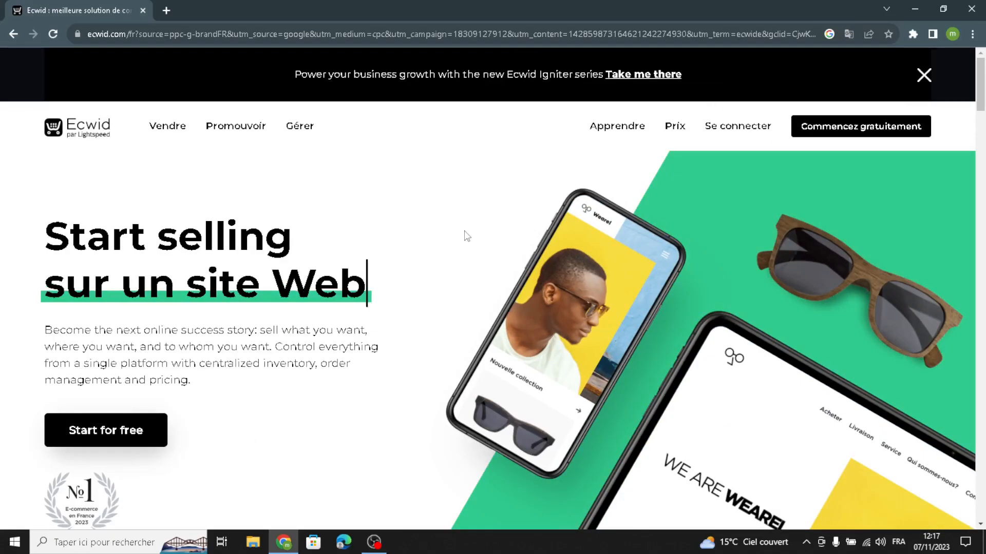
Open the free account sign-up page and translate the loading control panel into English.
{"action": "scroll", "coordinate": [466, 257], "scroll_direction": "down", "scroll_amount": 1}
{"action": "scroll", "coordinate": [490, 337], "scroll_direction": "up", "scroll_amount": 1}
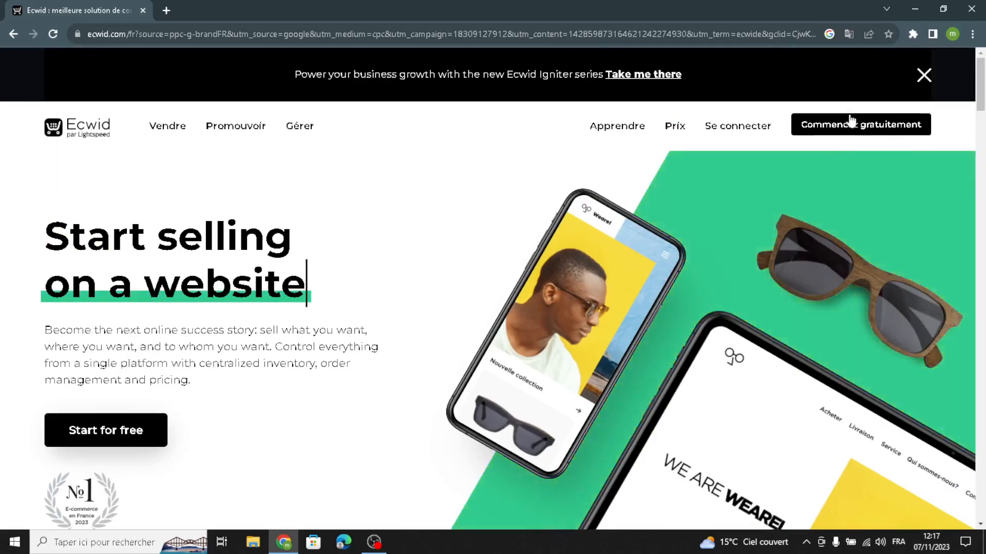
{"action": "left_click", "coordinate": [836, 131]}
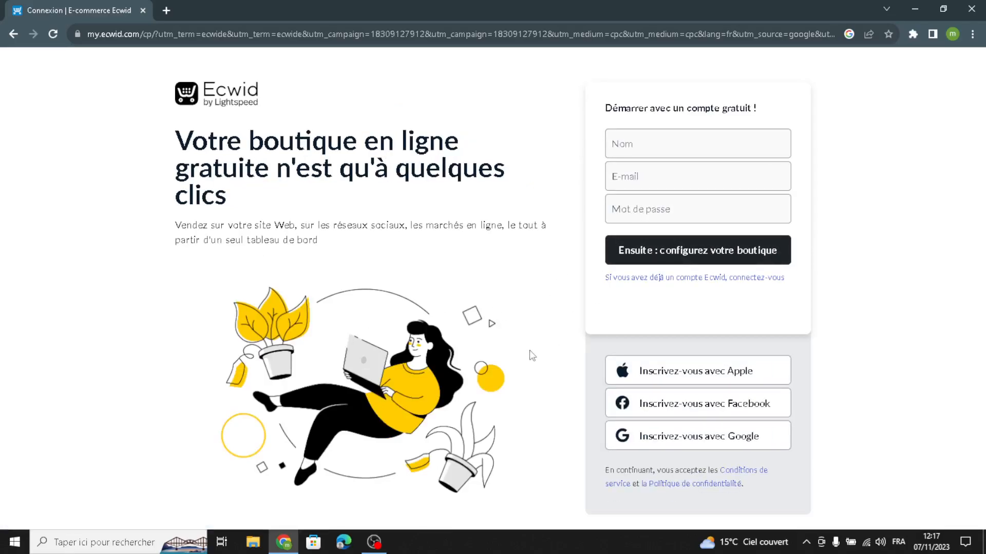
{"action": "right_click", "coordinate": [330, 387]}
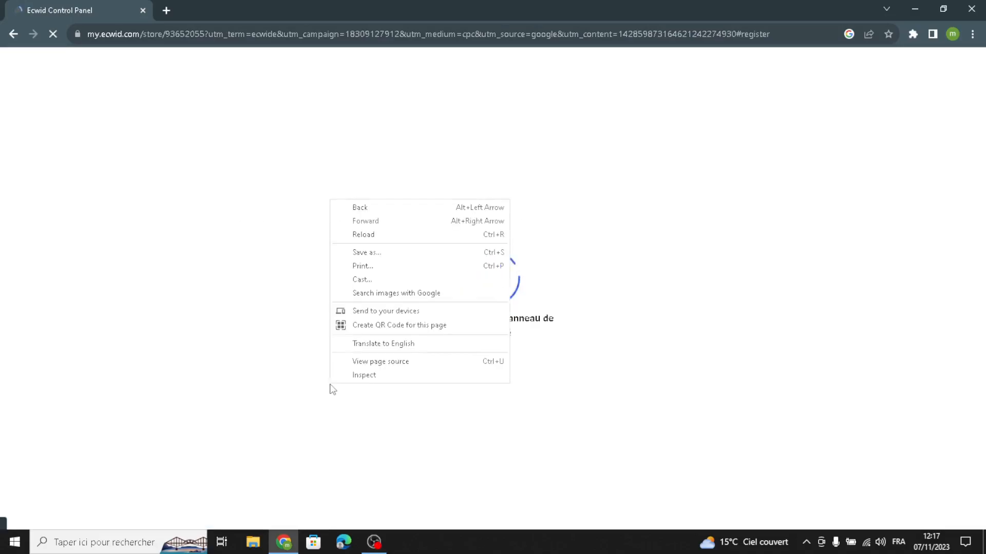
{"action": "left_click", "coordinate": [362, 343]}
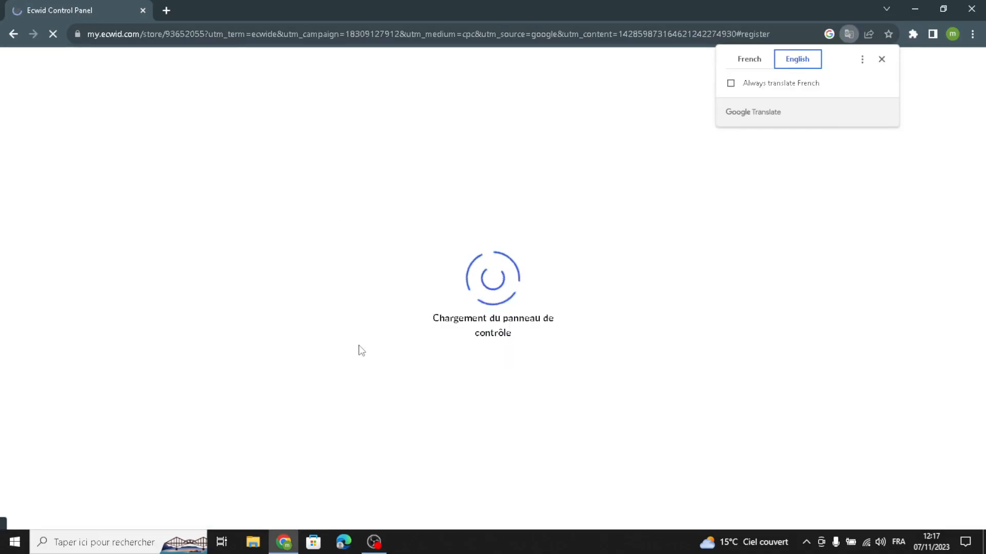
{"action": "left_click", "coordinate": [881, 59]}
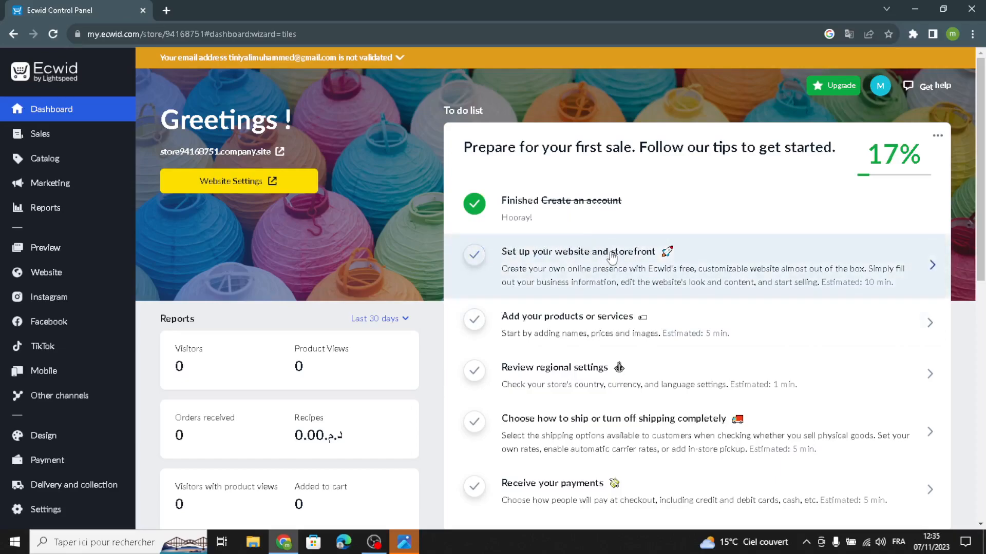
Open the site editor from the website and storefront setup task, and bring up the site template gallery.
{"action": "left_click", "coordinate": [595, 268]}
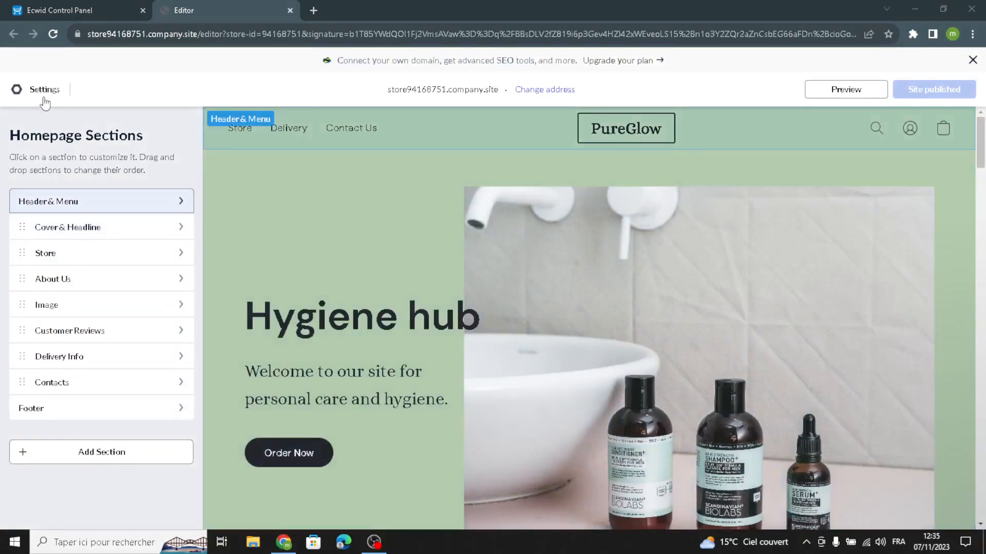
{"action": "left_click", "coordinate": [44, 90]}
{"action": "left_click", "coordinate": [254, 203]}
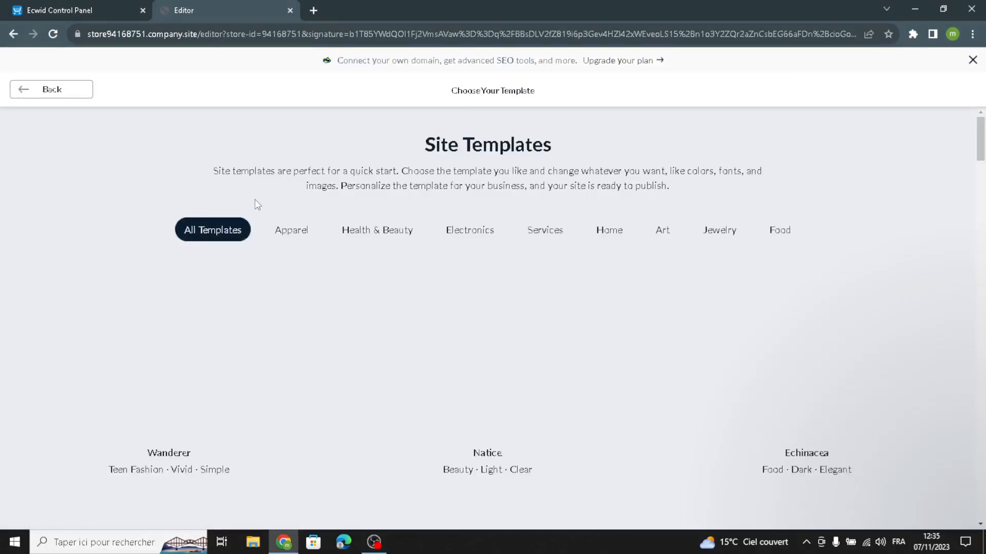
Browse the site templates and apply the Hardy's template to the store website.
{"action": "scroll", "coordinate": [322, 308], "scroll_direction": "down", "scroll_amount": 5}
{"action": "scroll", "coordinate": [322, 306], "scroll_direction": "up", "scroll_amount": 4}
{"action": "scroll", "coordinate": [322, 306], "scroll_direction": "down", "scroll_amount": 7}
{"action": "scroll", "coordinate": [323, 306], "scroll_direction": "down", "scroll_amount": 15}
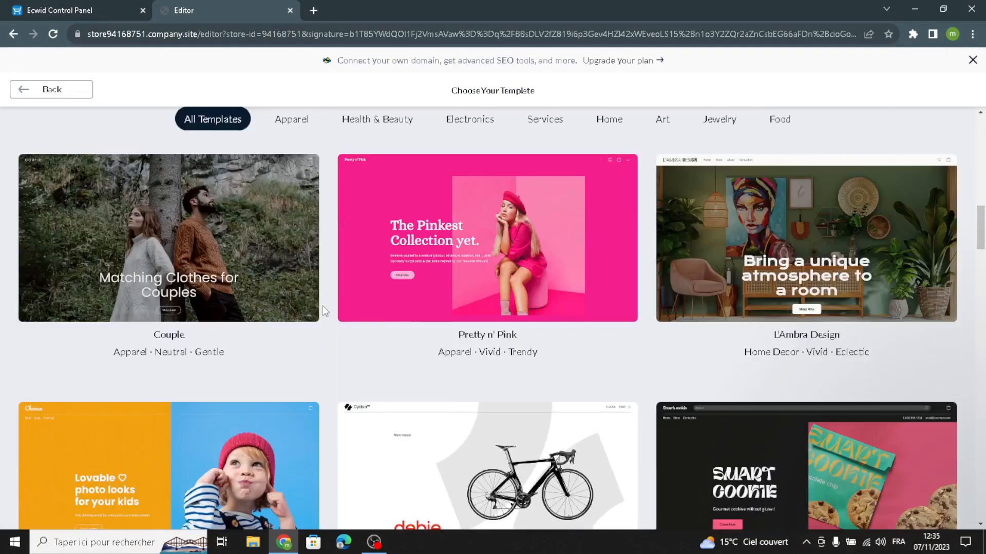
{"action": "scroll", "coordinate": [435, 276], "scroll_direction": "down", "scroll_amount": 15}
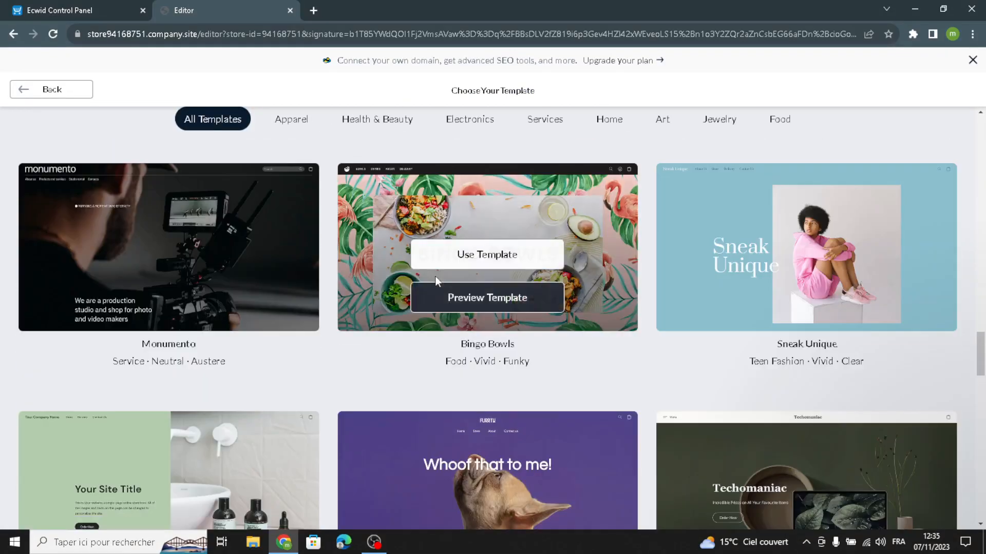
{"action": "scroll", "coordinate": [435, 277], "scroll_direction": "down", "scroll_amount": 15}
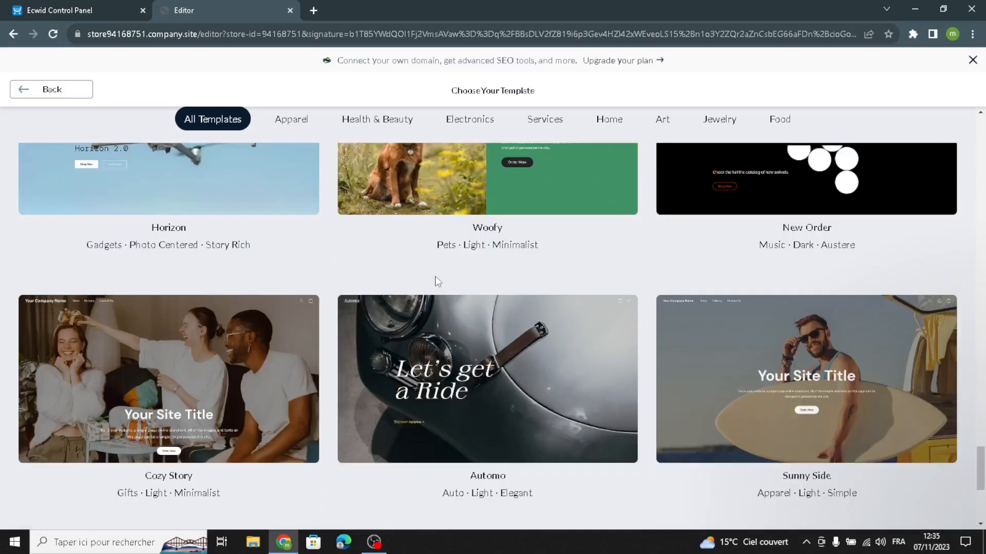
{"action": "scroll", "coordinate": [437, 280], "scroll_direction": "up", "scroll_amount": 15}
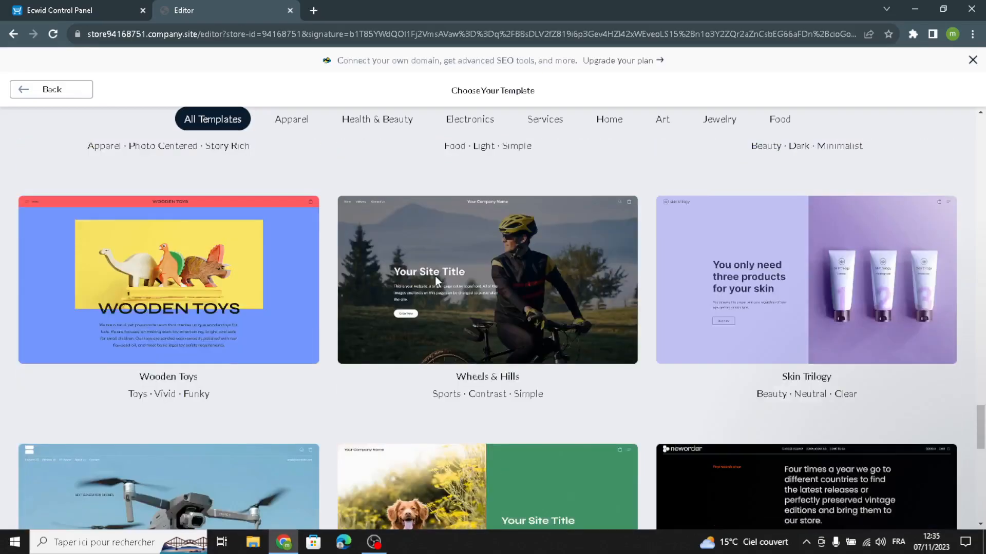
{"action": "scroll", "coordinate": [437, 281], "scroll_direction": "up", "scroll_amount": 10}
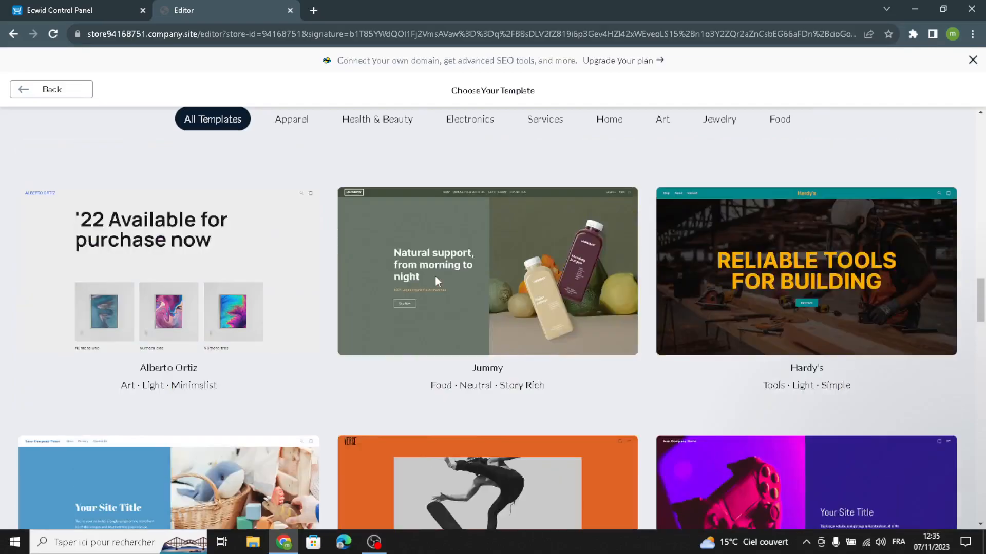
{"action": "scroll", "coordinate": [435, 276], "scroll_direction": "down", "scroll_amount": 8}
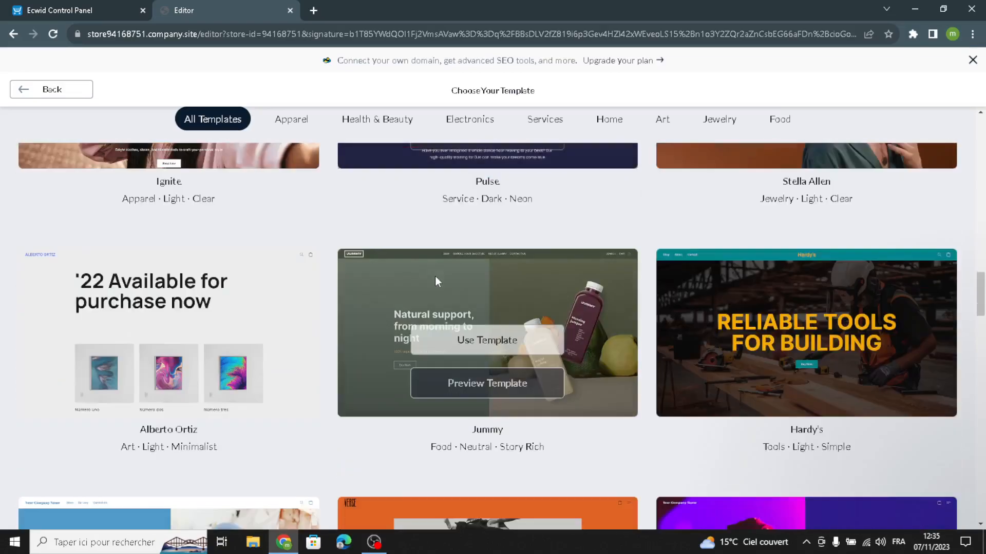
{"action": "scroll", "coordinate": [530, 315], "scroll_direction": "up", "scroll_amount": 5}
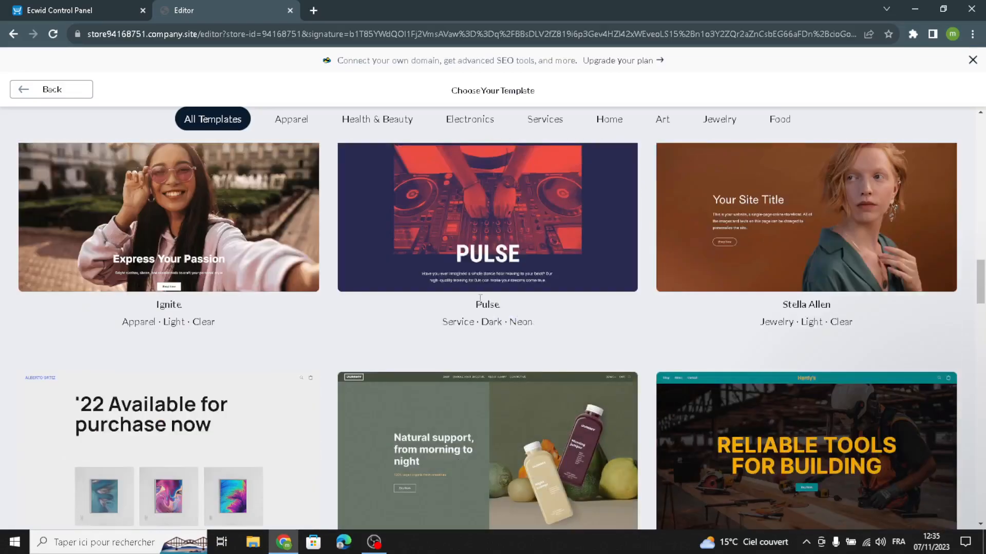
{"action": "scroll", "coordinate": [503, 308], "scroll_direction": "up", "scroll_amount": 6}
{"action": "scroll", "coordinate": [480, 300], "scroll_direction": "down", "scroll_amount": 10}
{"action": "mouse_move", "coordinate": [766, 282]}
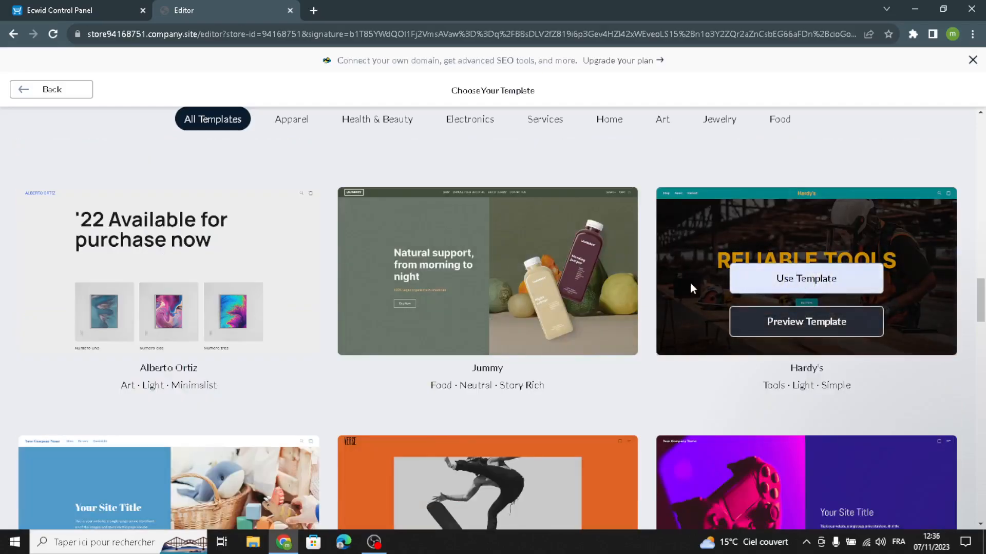
{"action": "left_click", "coordinate": [780, 287]}
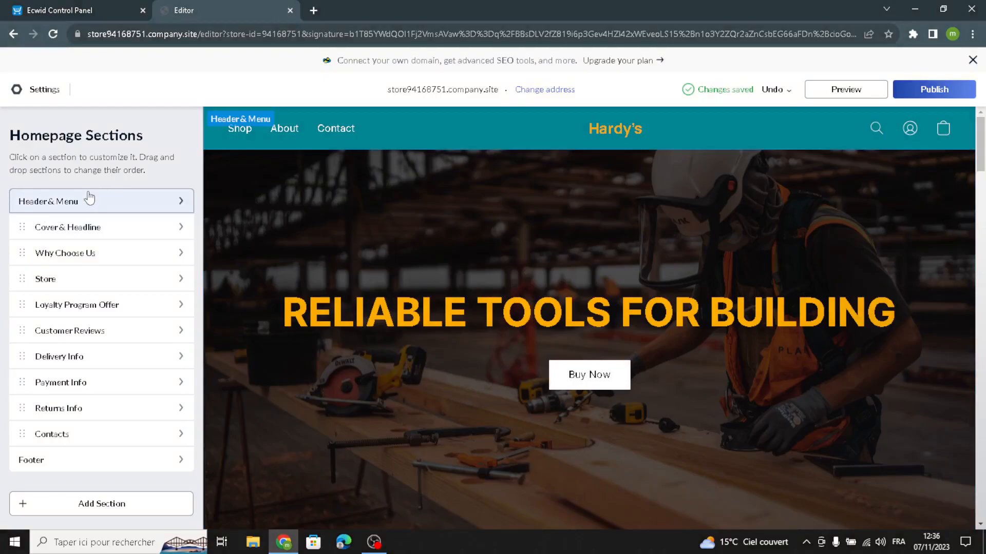
Change the site logo text in the Header & Menu section to "Boxed Bliss".
{"action": "left_click", "coordinate": [36, 201]}
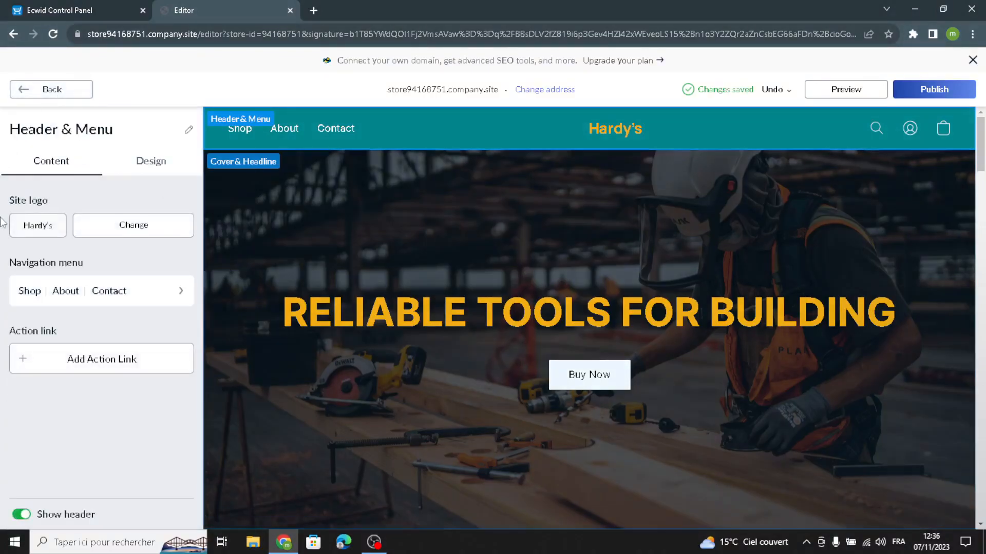
{"action": "left_click", "coordinate": [35, 224]}
{"action": "left_click_drag", "start_coordinate": [57, 257], "coordinate": [3, 255]}
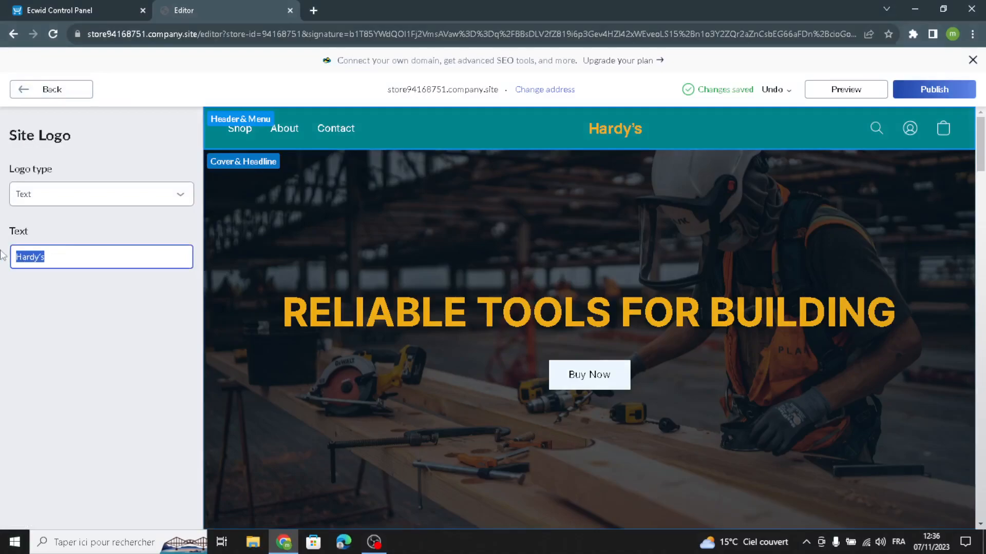
{"action": "type", "text": "Boxed Bliss"}
{"action": "left_click", "coordinate": [49, 304]}
{"action": "left_click", "coordinate": [49, 90]}
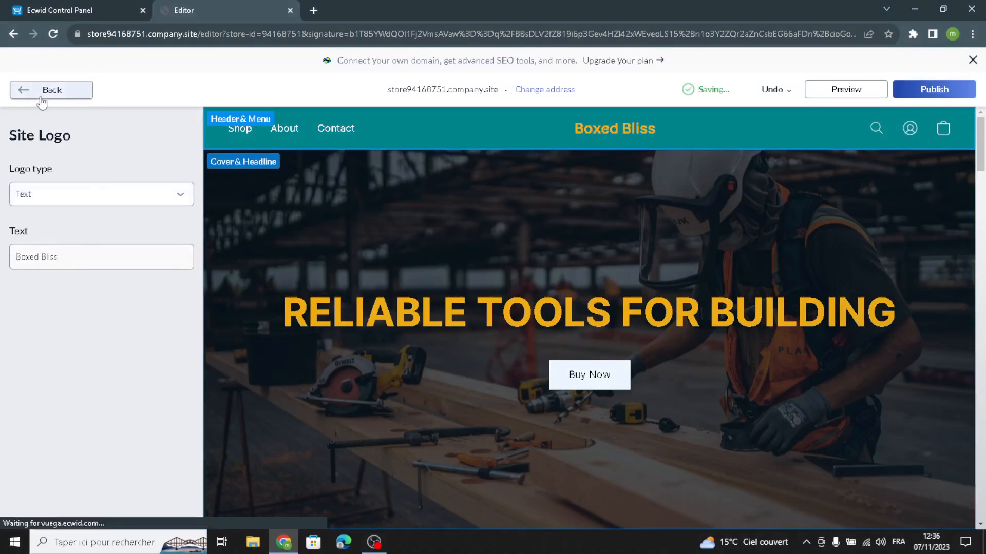
Add a new item with its default title to the header's navigation menu and return to the section settings.
{"action": "left_click", "coordinate": [70, 291]}
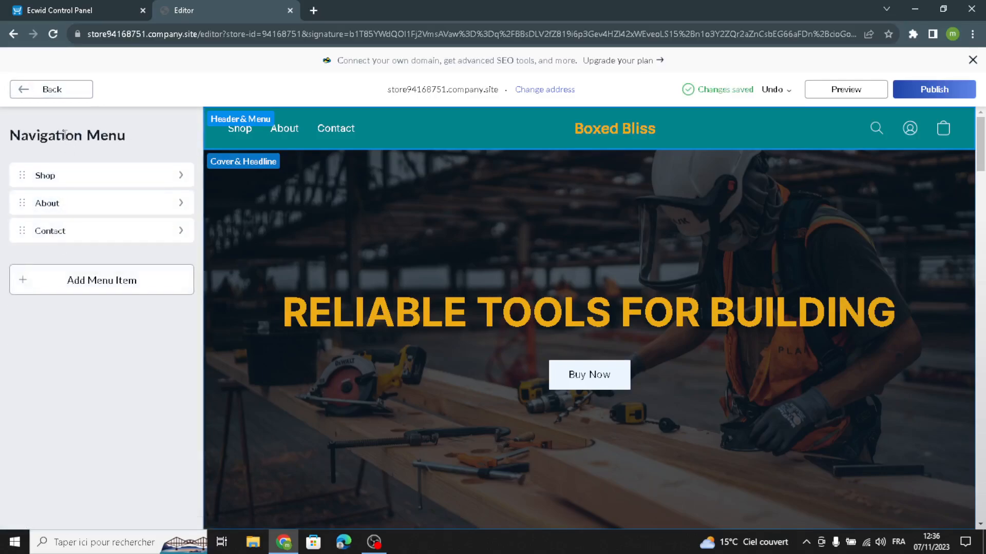
{"action": "left_click", "coordinate": [57, 284]}
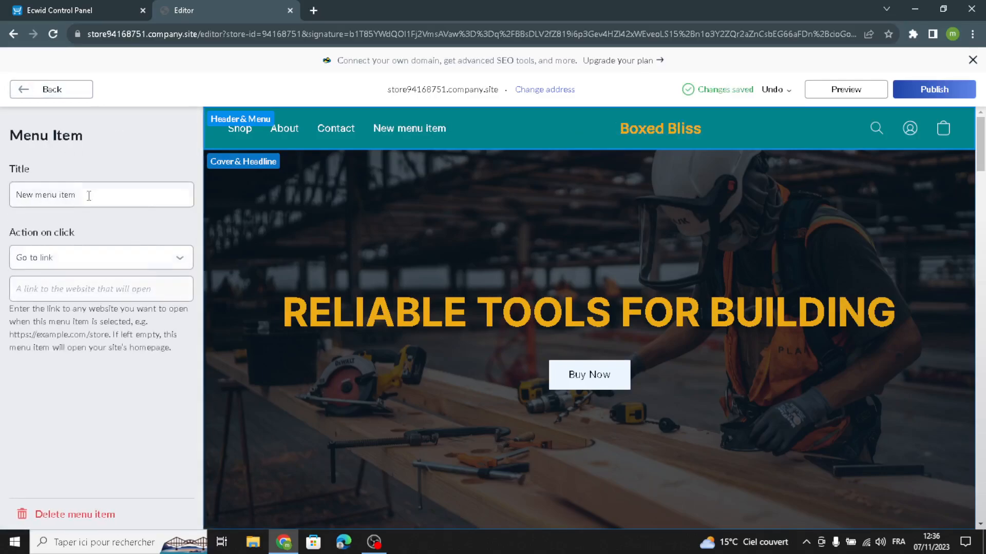
{"action": "left_click", "coordinate": [31, 93]}
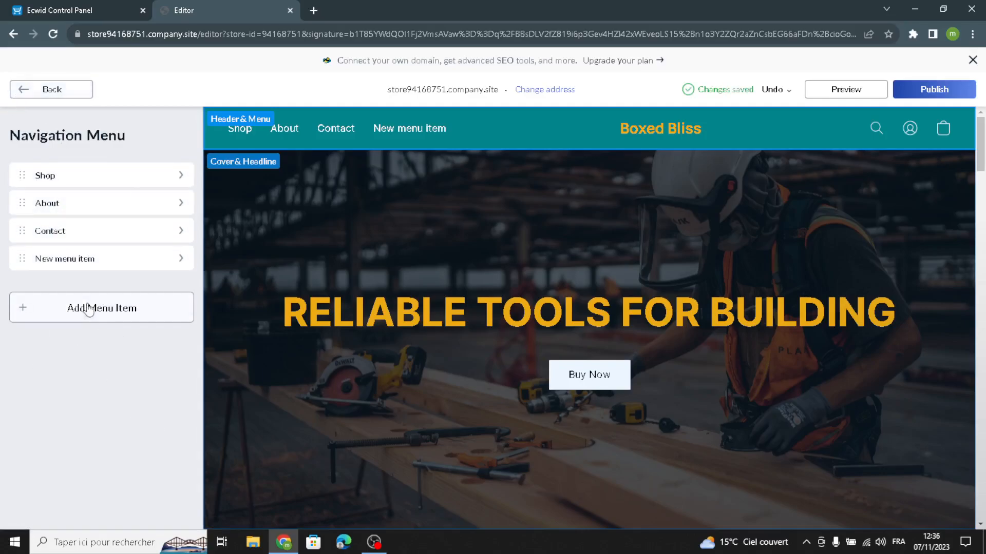
{"action": "left_click", "coordinate": [20, 89]}
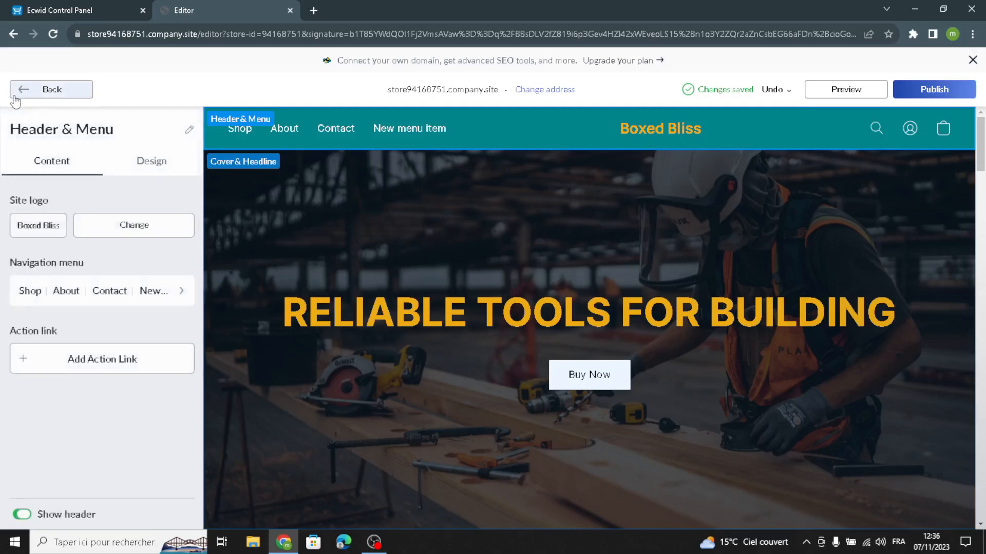
In the header design settings, try #687D70 as the site logo color and replace it with light pink #FFEEF1.
{"action": "left_click", "coordinate": [150, 162]}
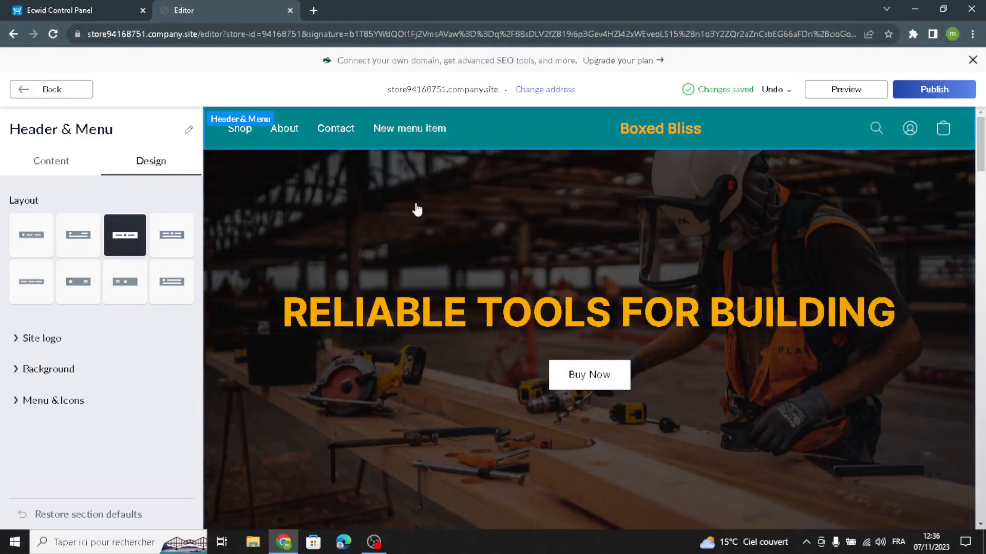
{"action": "left_click", "coordinate": [37, 340]}
{"action": "scroll", "coordinate": [22, 395], "scroll_direction": "down", "scroll_amount": 3}
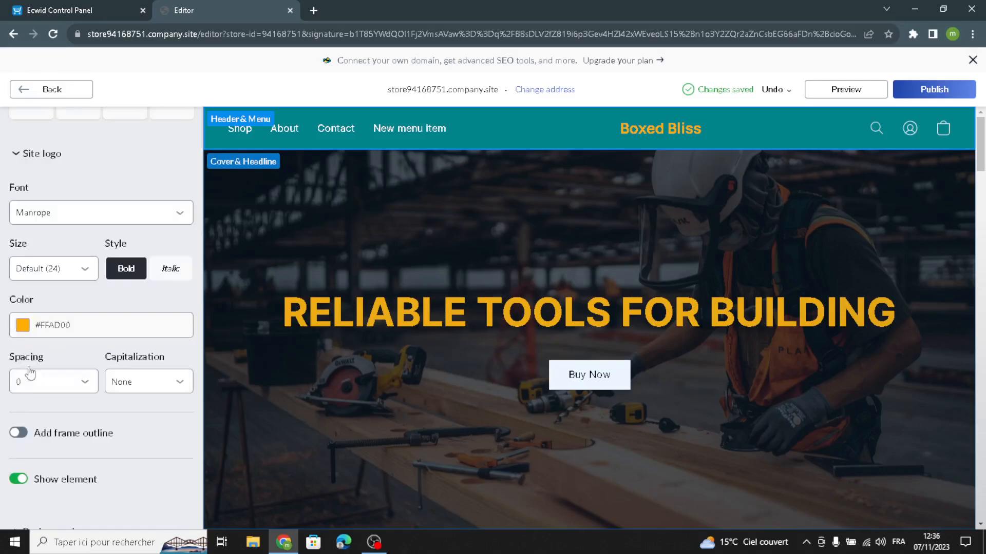
{"action": "left_click", "coordinate": [23, 325]}
{"action": "scroll", "coordinate": [102, 135], "scroll_direction": "up", "scroll_amount": 1}
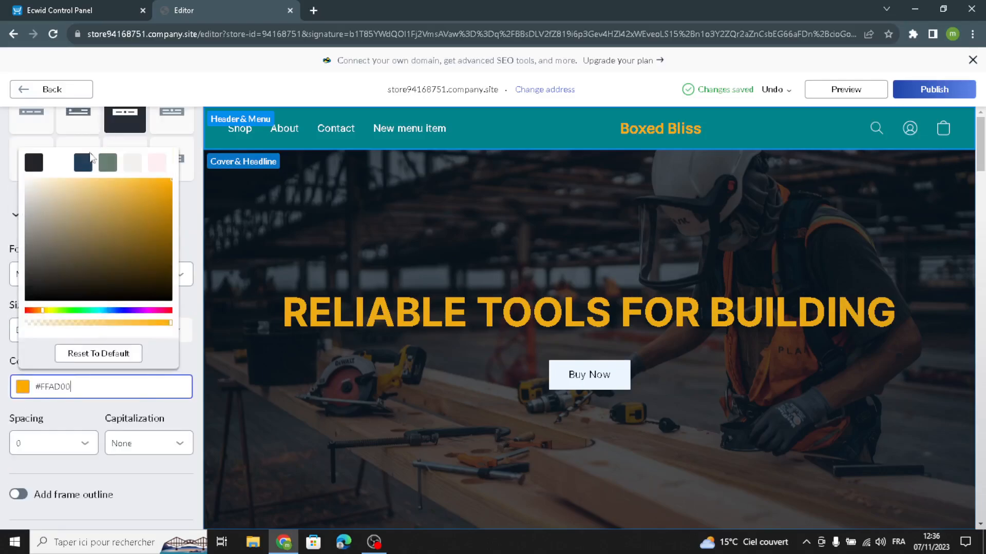
{"action": "left_click", "coordinate": [108, 162]}
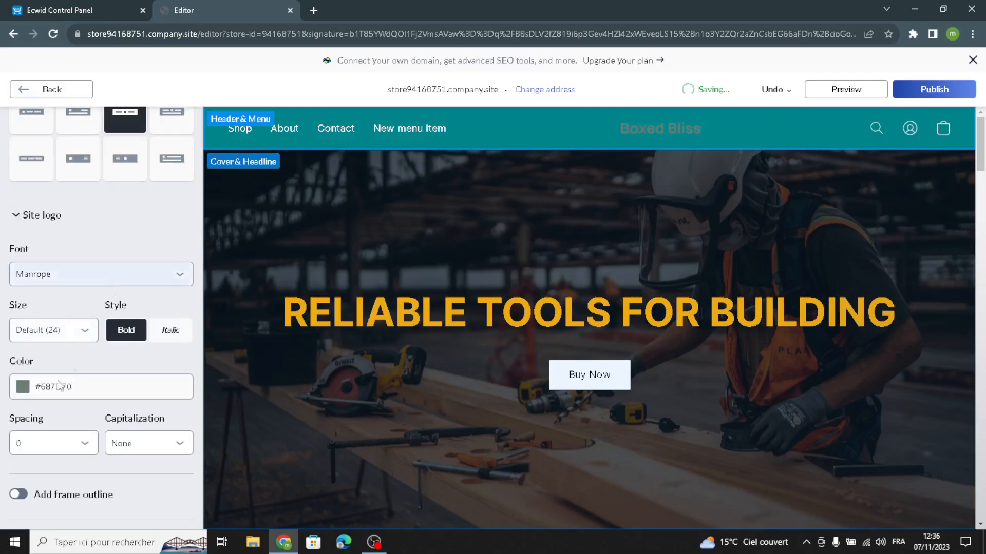
{"action": "left_click", "coordinate": [20, 387]}
{"action": "left_click", "coordinate": [21, 389]}
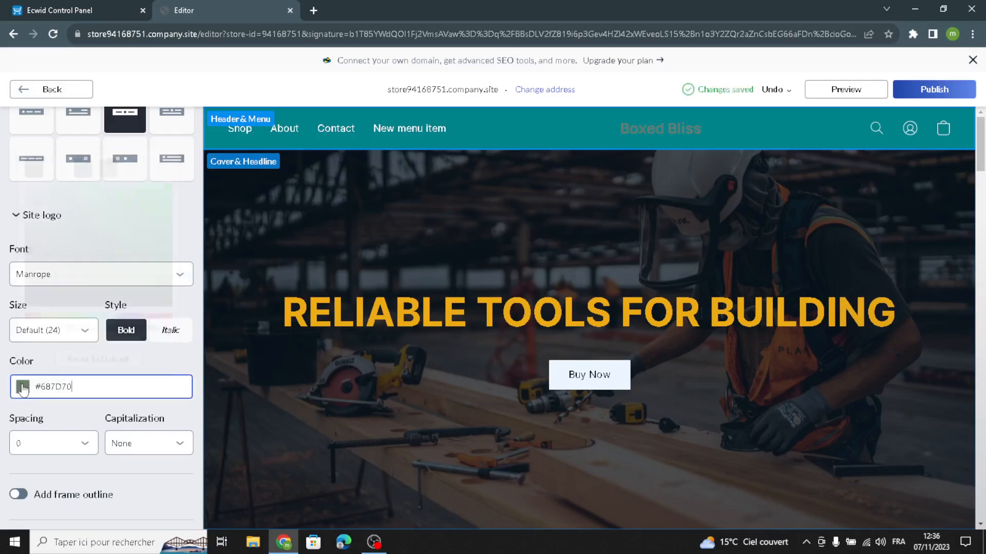
{"action": "left_click", "coordinate": [157, 164]}
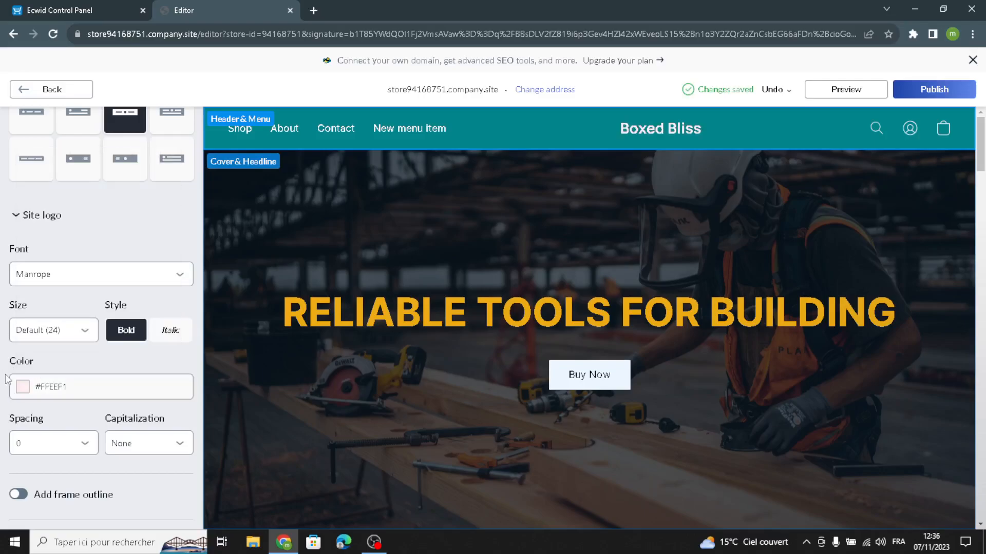
Set the site logo's text size to 26 and its font to Alice.
{"action": "left_click", "coordinate": [77, 330]}
{"action": "left_click", "coordinate": [35, 422]}
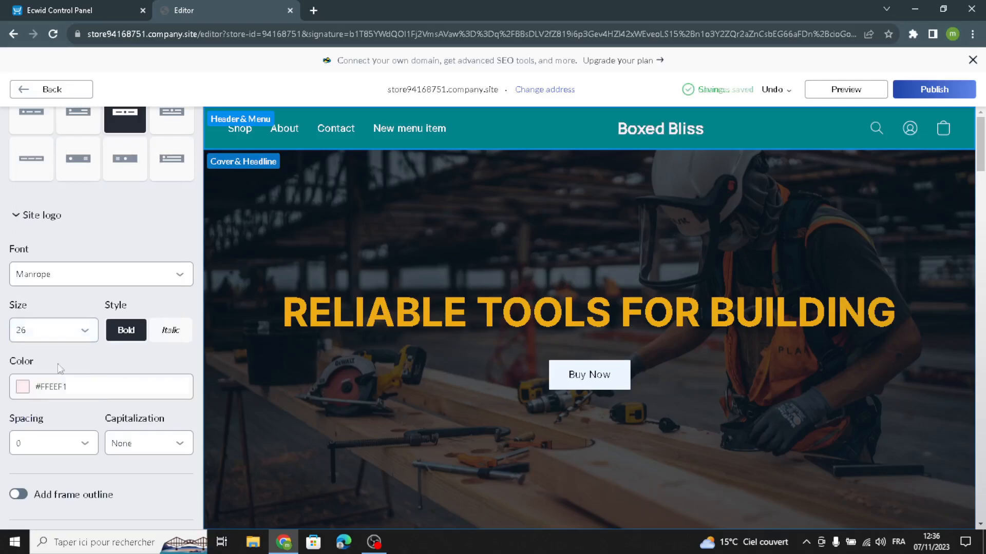
{"action": "left_click", "coordinate": [66, 277]}
{"action": "scroll", "coordinate": [77, 167], "scroll_direction": "up", "scroll_amount": 7}
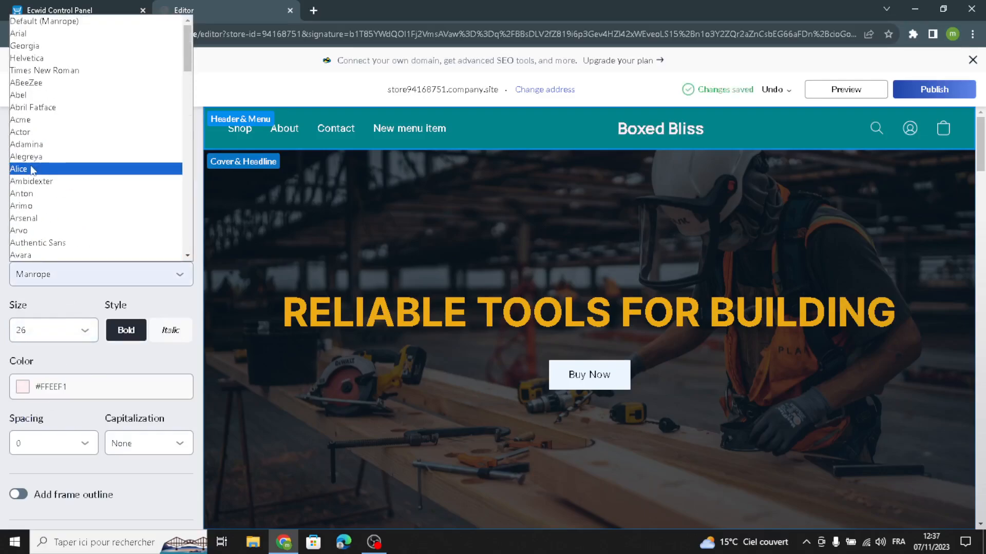
{"action": "left_click", "coordinate": [28, 169]}
{"action": "scroll", "coordinate": [22, 421], "scroll_direction": "down", "scroll_amount": 3}
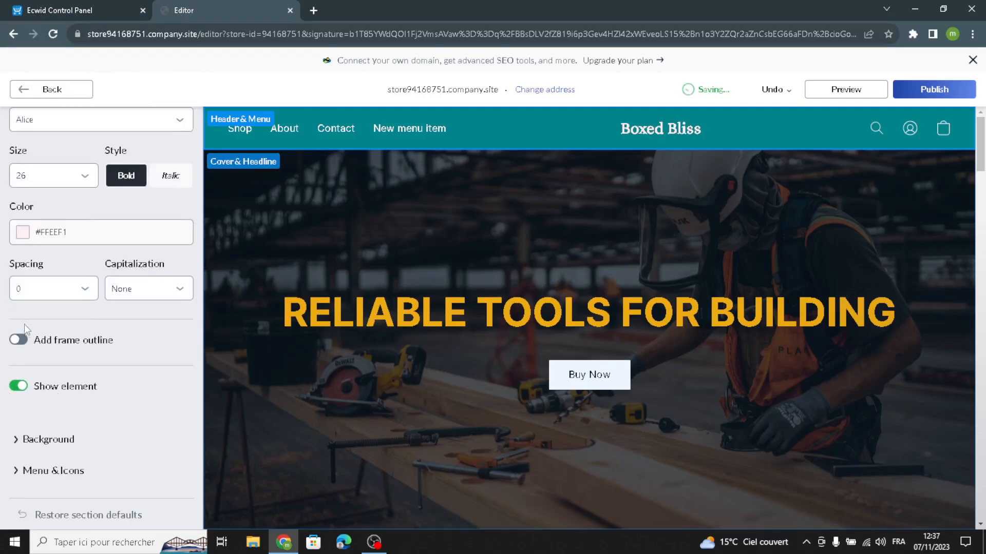
Add a frame outline around the site logo and return to the list of homepage sections.
{"action": "left_click", "coordinate": [18, 340]}
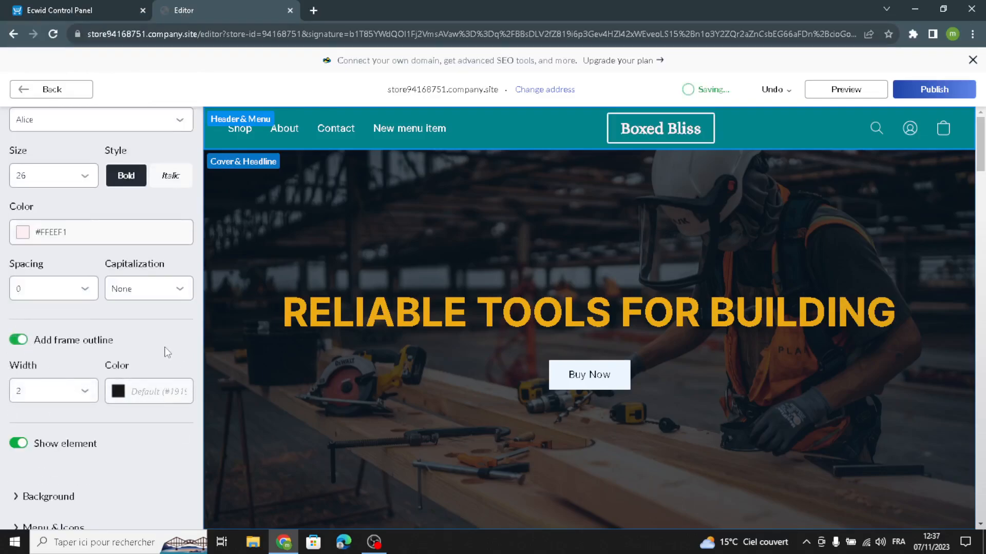
{"action": "scroll", "coordinate": [165, 349], "scroll_direction": "up", "scroll_amount": 3}
{"action": "left_click", "coordinate": [51, 163]}
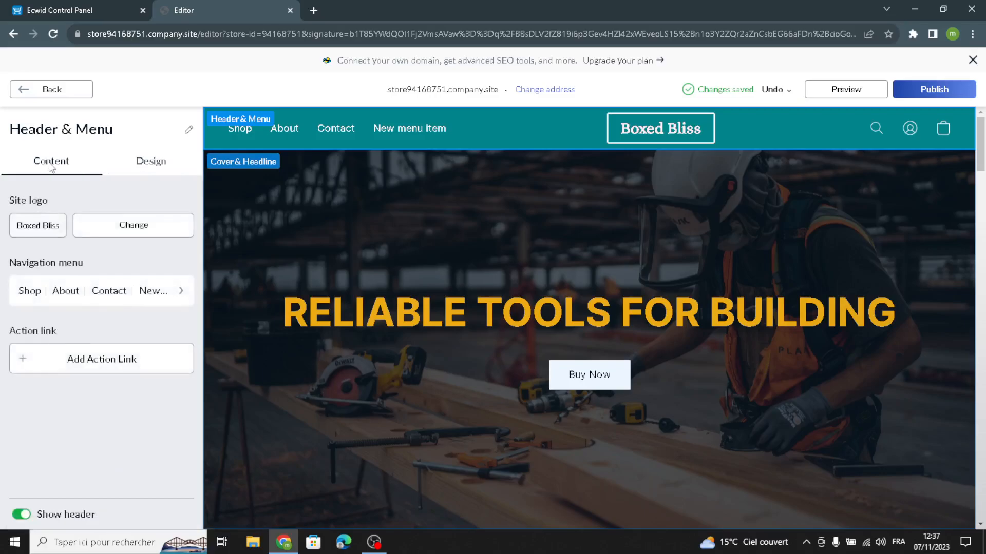
{"action": "left_click", "coordinate": [47, 89]}
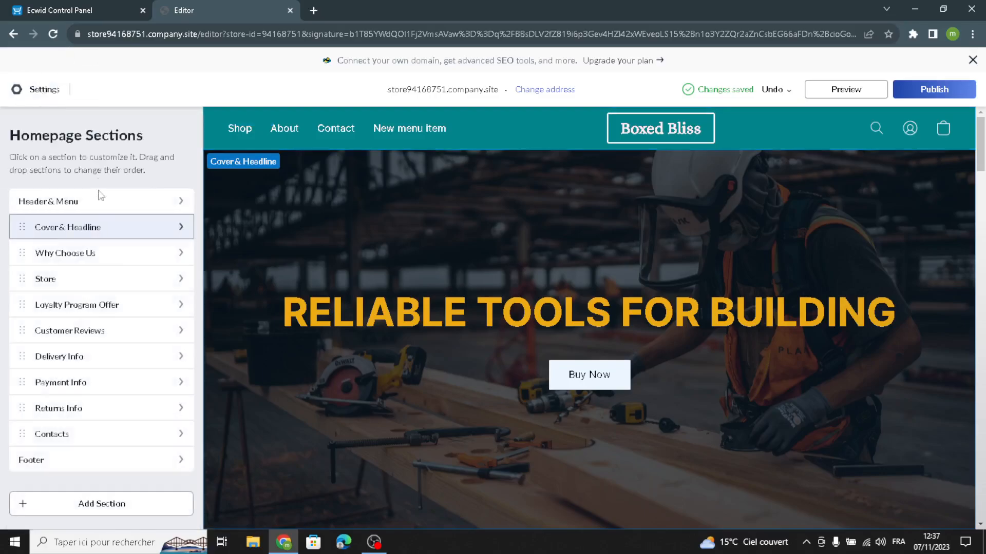
In the Cover & Headline section, replace the title with "Boxed hub".
{"action": "left_click", "coordinate": [82, 226]}
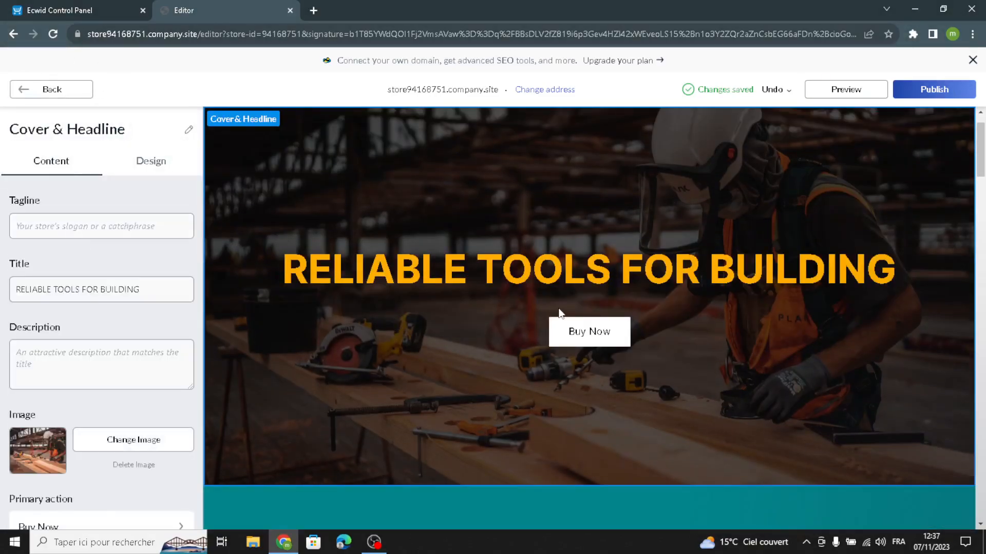
{"action": "left_click", "coordinate": [133, 216]}
{"action": "left_click_drag", "start_coordinate": [172, 280], "coordinate": [5, 290]}
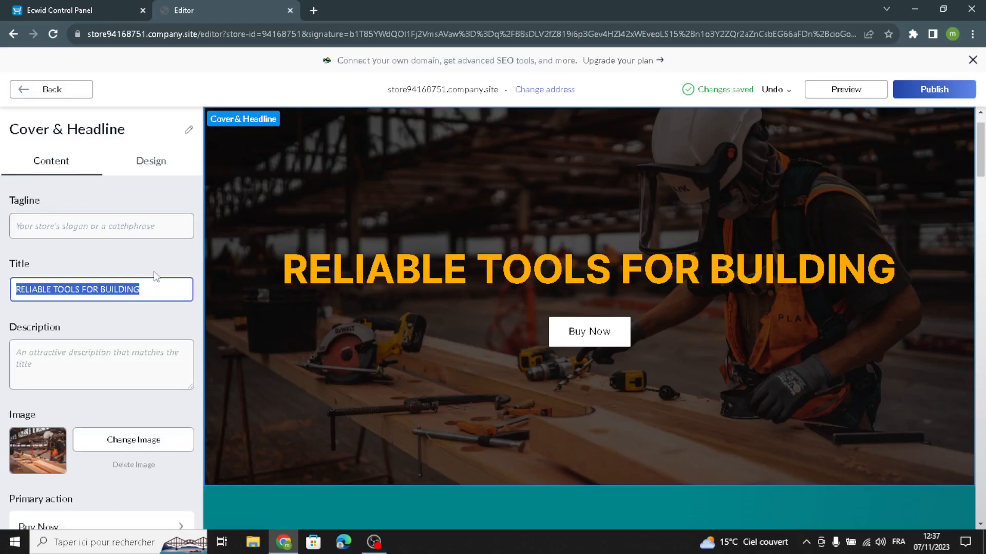
{"action": "key", "text": "BackSpace"}
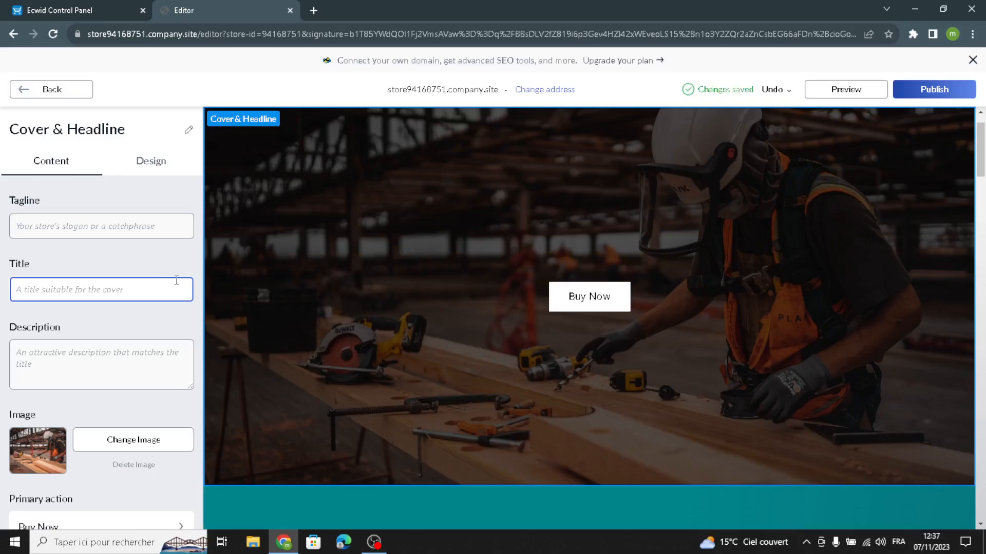
{"action": "type", "text": "Boxed Bliss"}
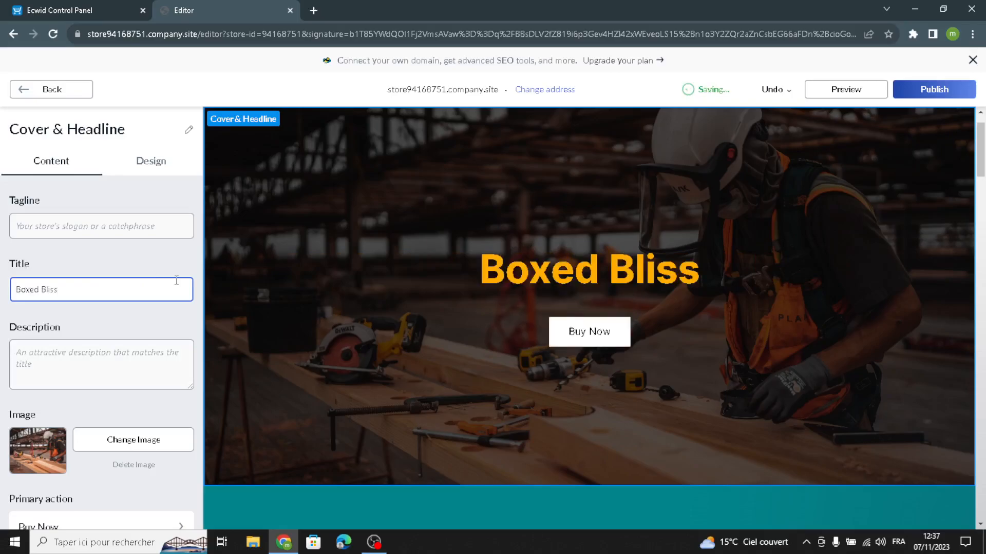
{"action": "key", "text": "BackSpace"}
{"action": "key", "text": "BackSpace"}
{"action": "key", "text": "BackSpace"}
{"action": "key", "text": "BackSpace"}
{"action": "key", "text": "BackSpace"}
{"action": "key", "text": "BackSpace"}
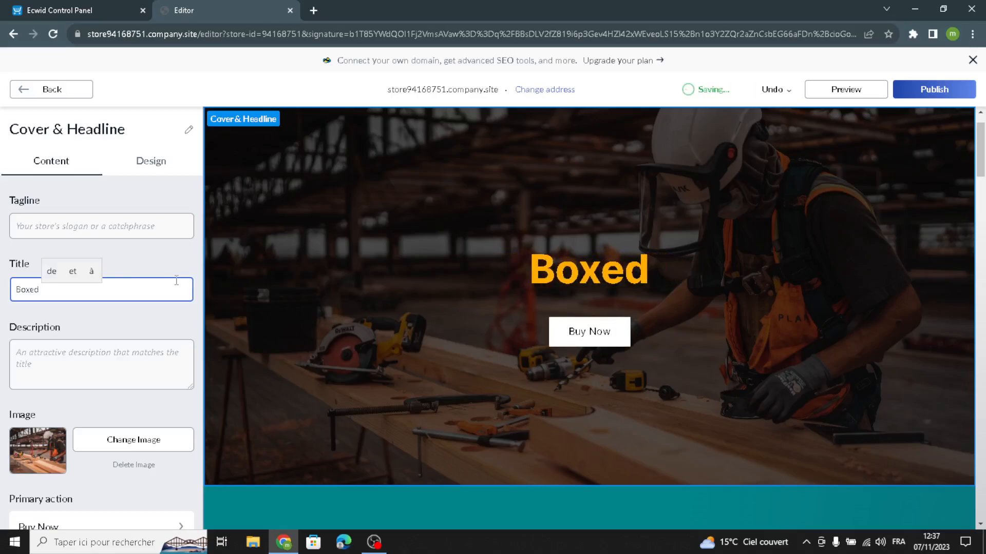
{"action": "type", "text": "hub"}
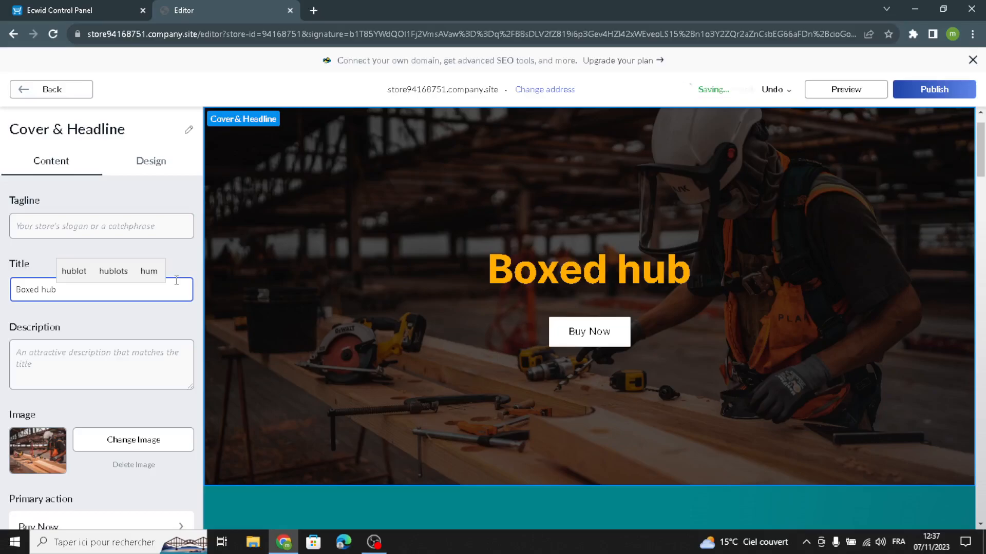
Enter "Welcome to our site for subscription boxes." as the cover description.
{"action": "left_click", "coordinate": [96, 355]}
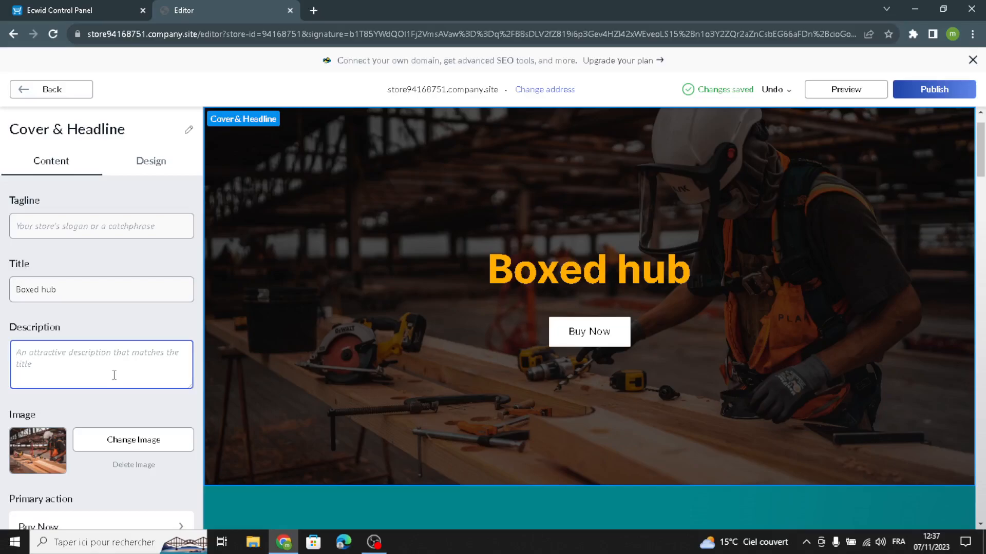
{"action": "type", "text": "Welcome to oue"}
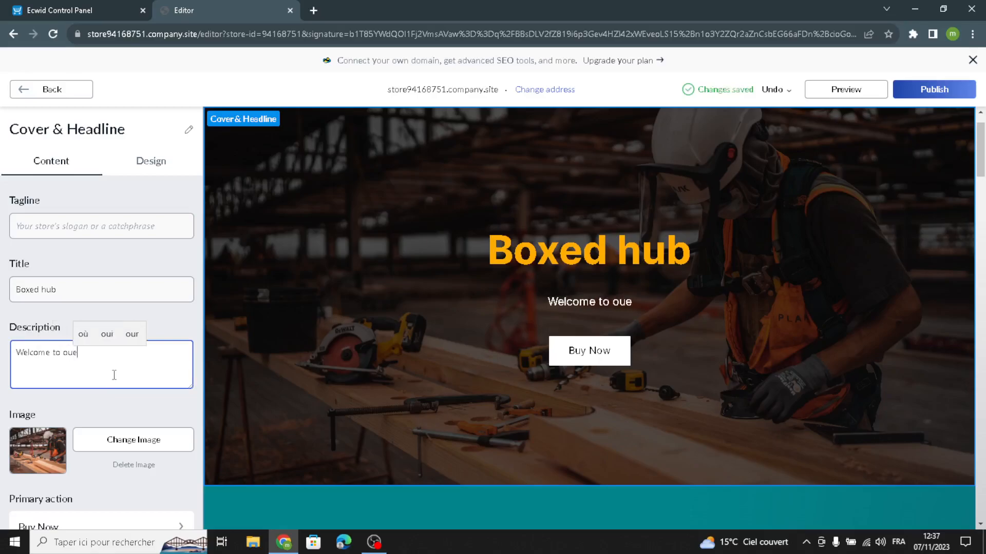
{"action": "key", "text": "BackSpace"}
{"action": "type", "text": "r site for subscriptio"}
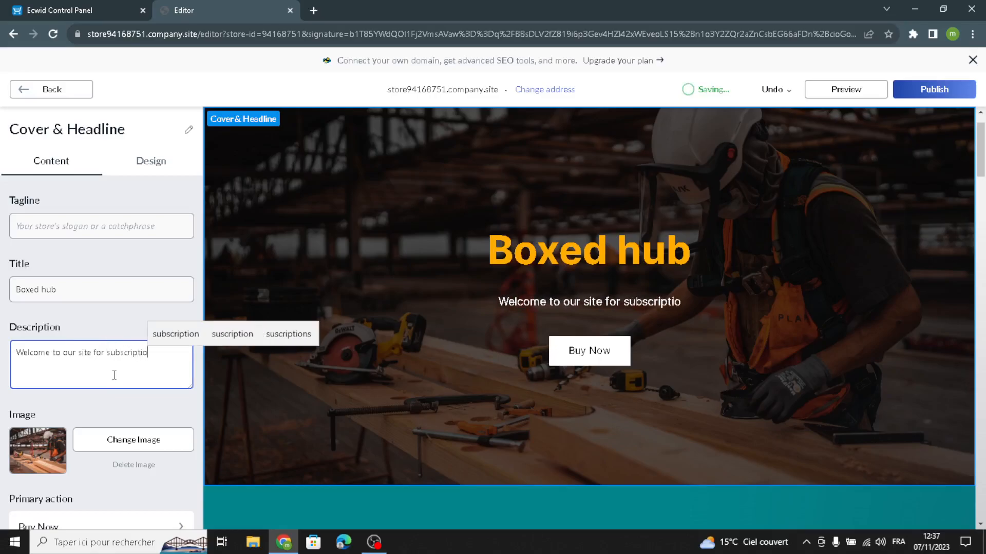
{"action": "type", "text": "n boxes"}
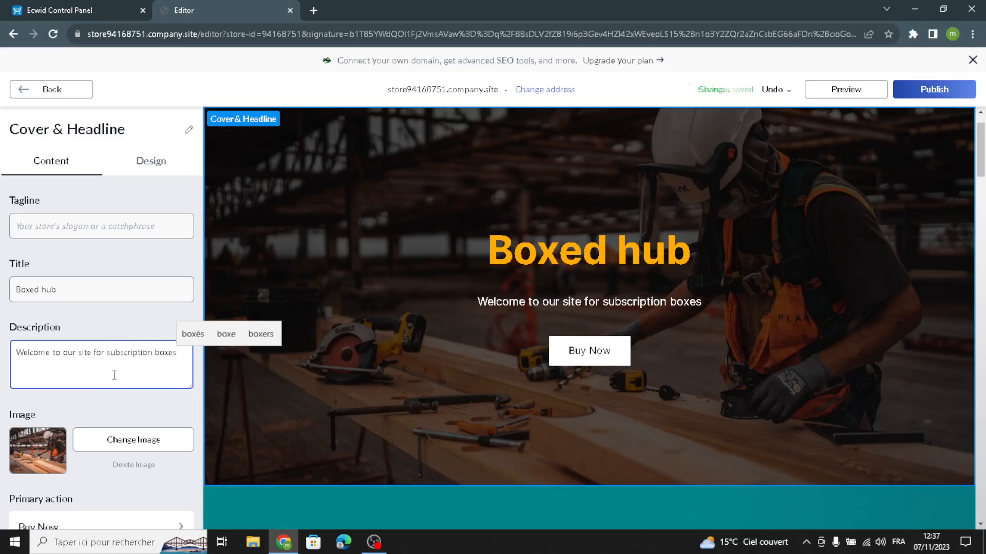
{"action": "type", "text": "."}
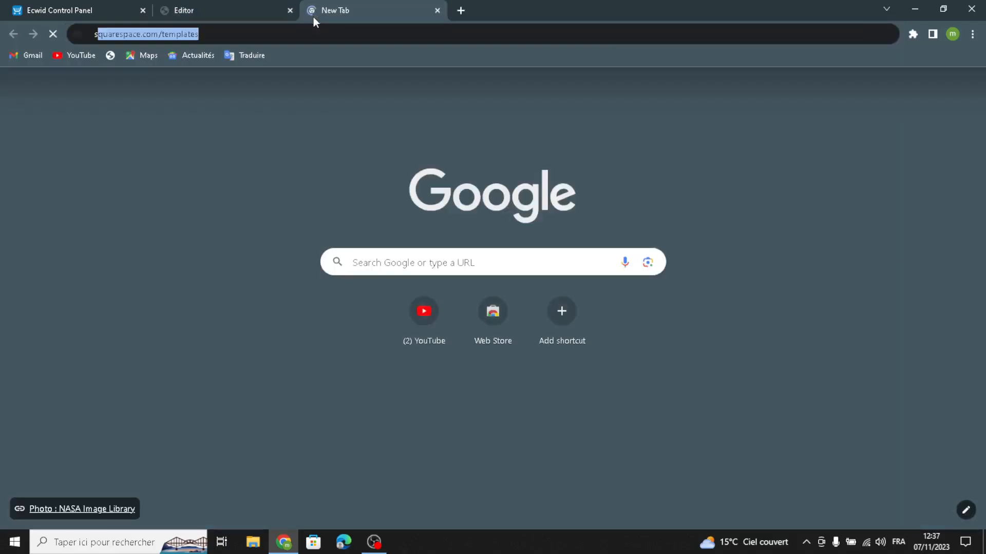
Search Google Images for "subscription boxes" in a new browser tab.
{"action": "type", "text": "subsc"}
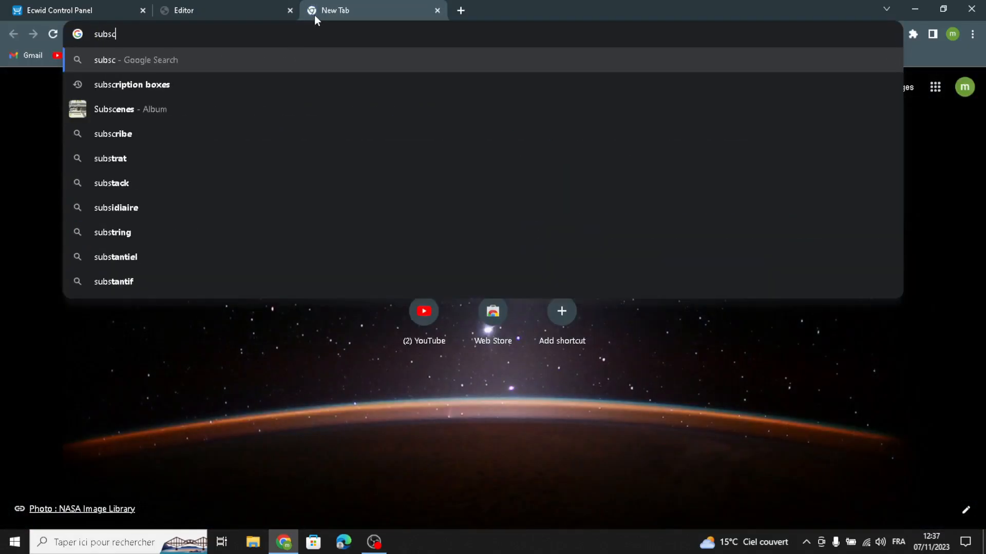
{"action": "type", "text": "ription b"}
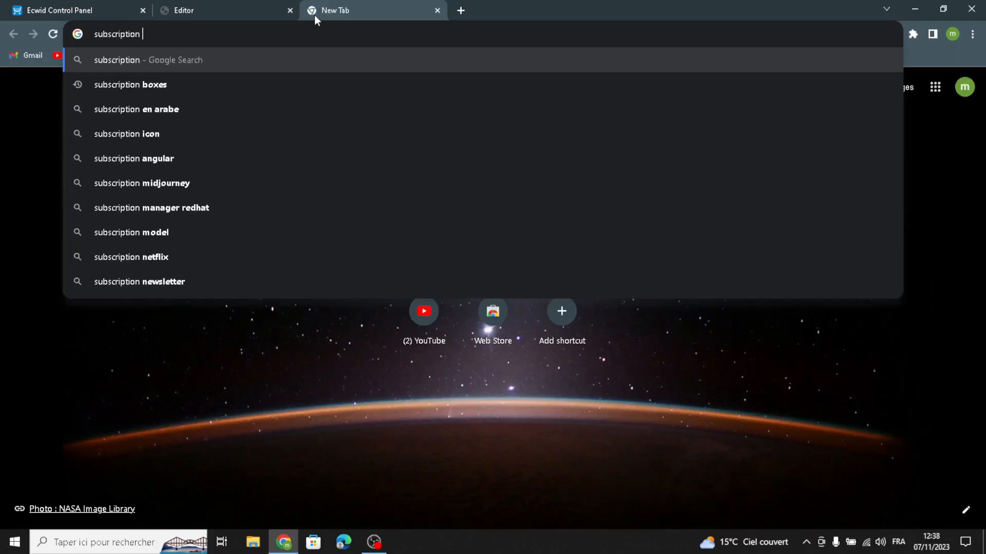
{"action": "left_click", "coordinate": [231, 84]}
{"action": "left_click", "coordinate": [192, 115]}
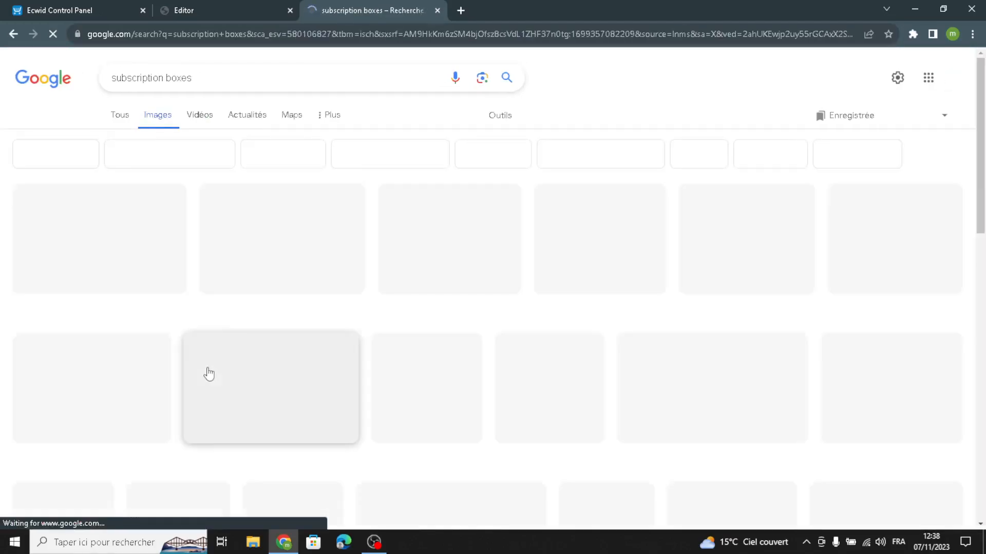
Find the Packwire picture of a closed brown subscription box among the image results and save it to the computer's downloads folder.
{"action": "scroll", "coordinate": [463, 353], "scroll_direction": "down", "scroll_amount": 11}
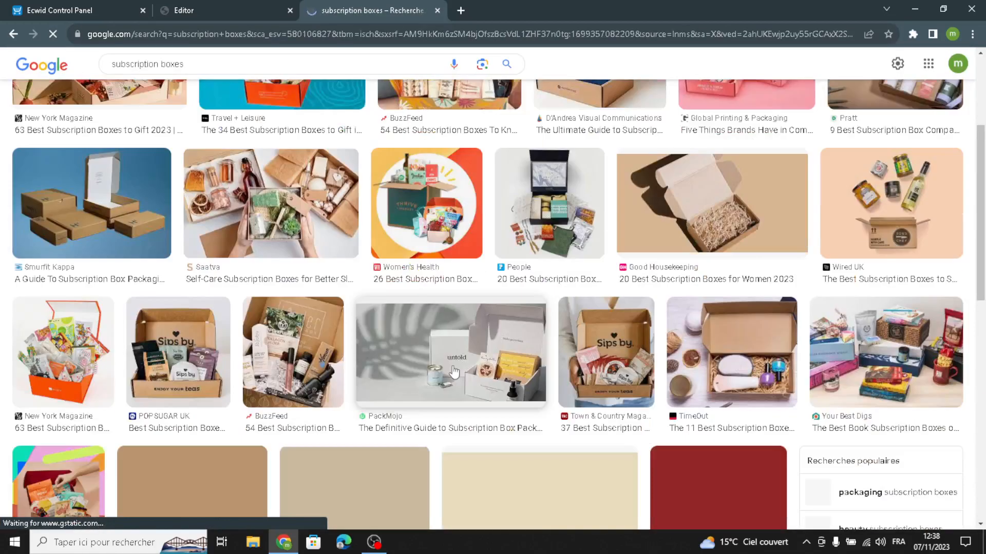
{"action": "scroll", "coordinate": [446, 368], "scroll_direction": "down", "scroll_amount": 10}
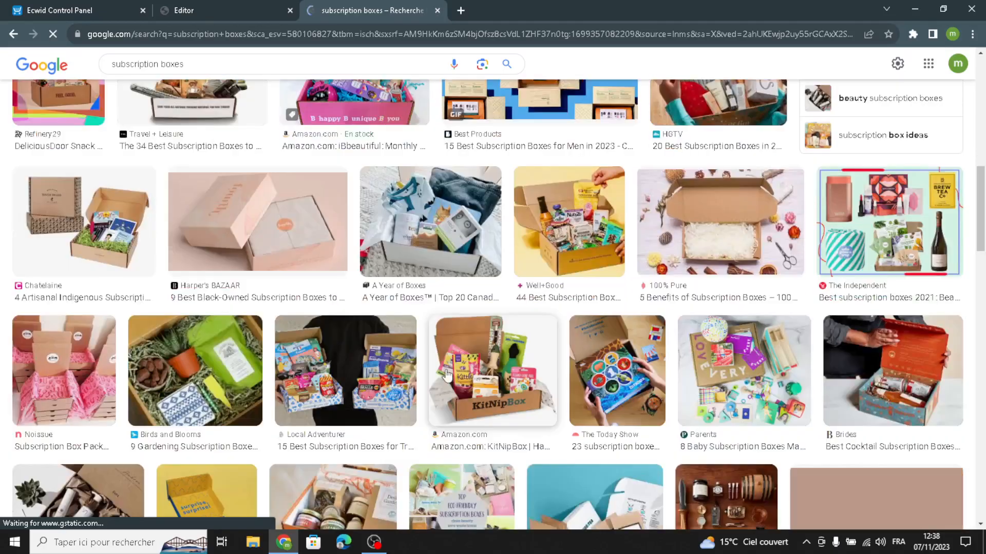
{"action": "scroll", "coordinate": [447, 376], "scroll_direction": "down", "scroll_amount": 6}
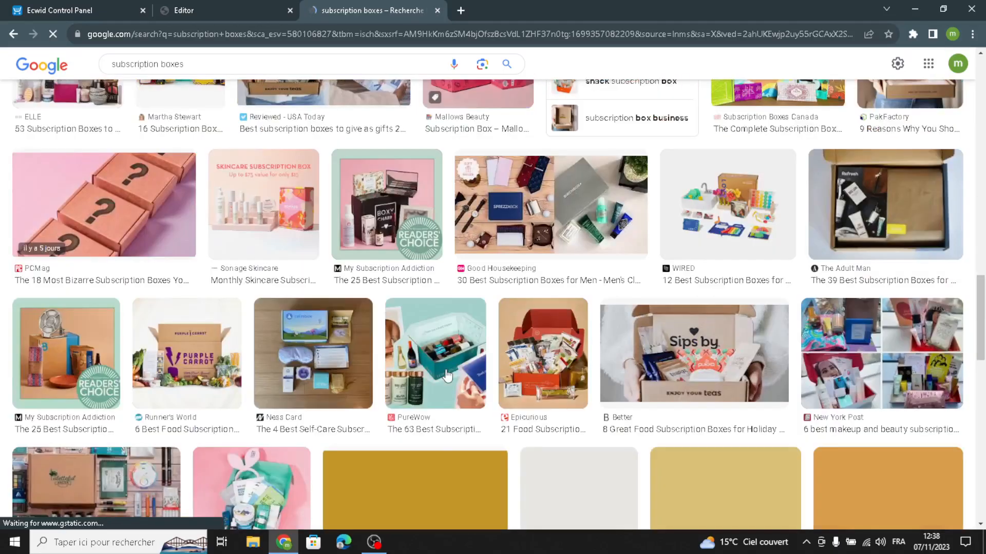
{"action": "scroll", "coordinate": [446, 375], "scroll_direction": "down", "scroll_amount": 5}
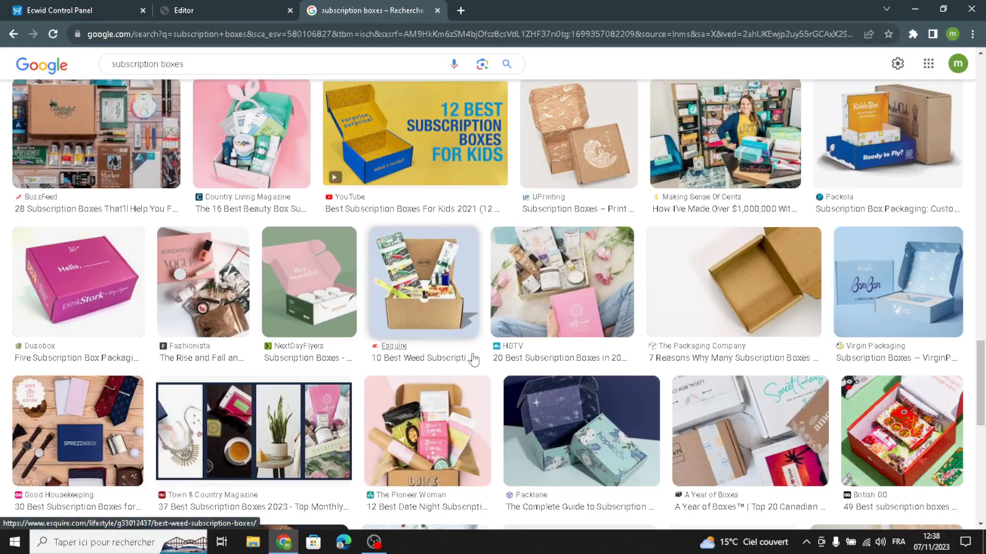
{"action": "scroll", "coordinate": [473, 361], "scroll_direction": "down", "scroll_amount": 16}
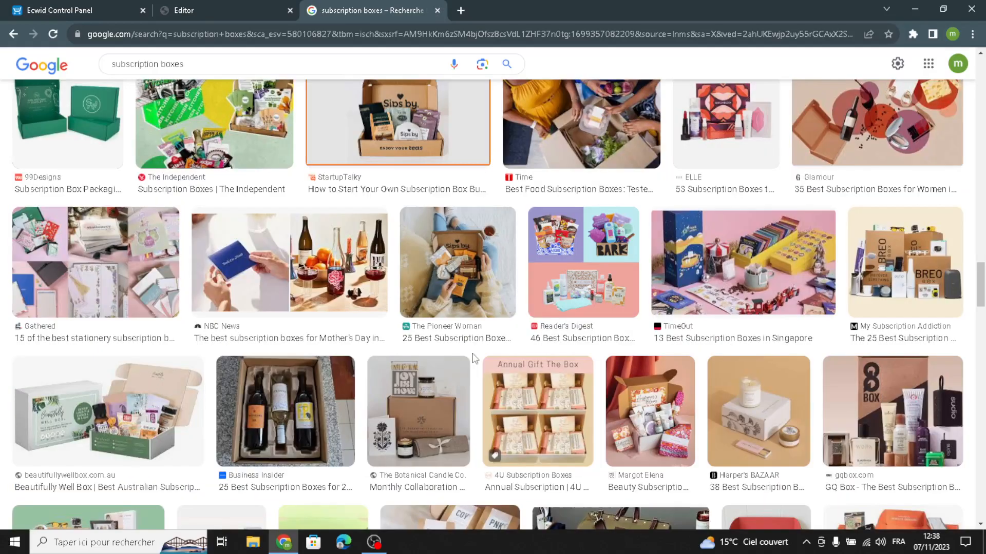
{"action": "scroll", "coordinate": [473, 361], "scroll_direction": "down", "scroll_amount": 17}
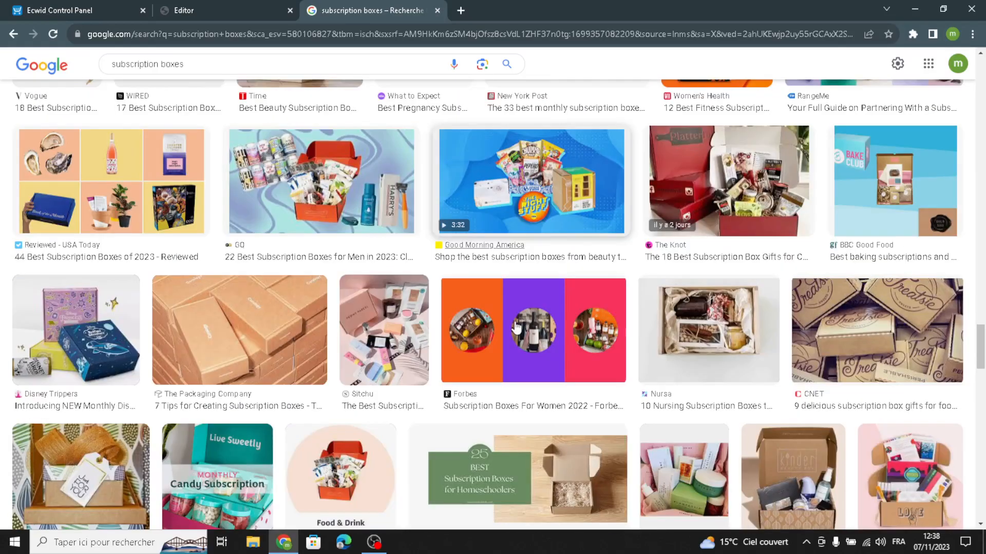
{"action": "scroll", "coordinate": [516, 327], "scroll_direction": "down", "scroll_amount": 12}
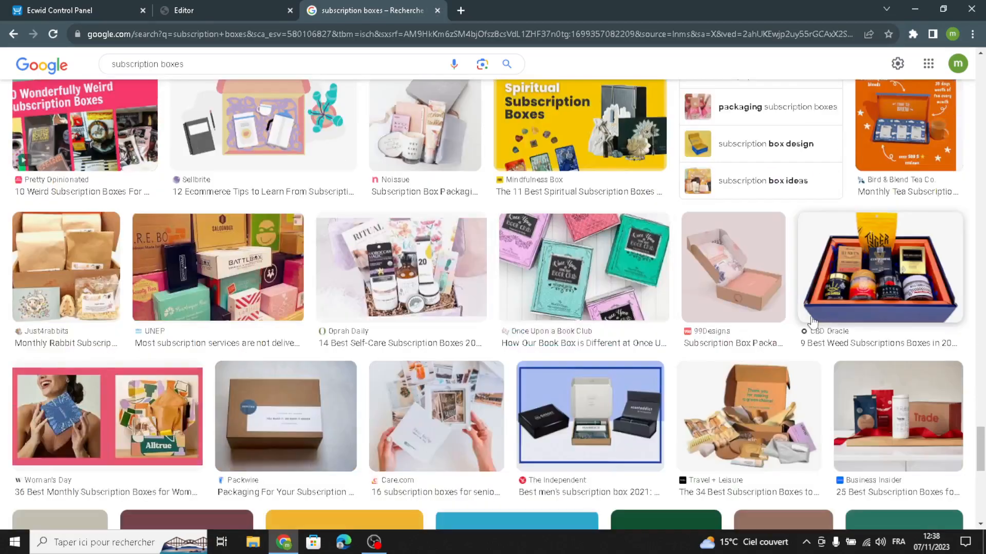
{"action": "scroll", "coordinate": [761, 309], "scroll_direction": "up", "scroll_amount": 1}
{"action": "scroll", "coordinate": [762, 309], "scroll_direction": "down", "scroll_amount": 6}
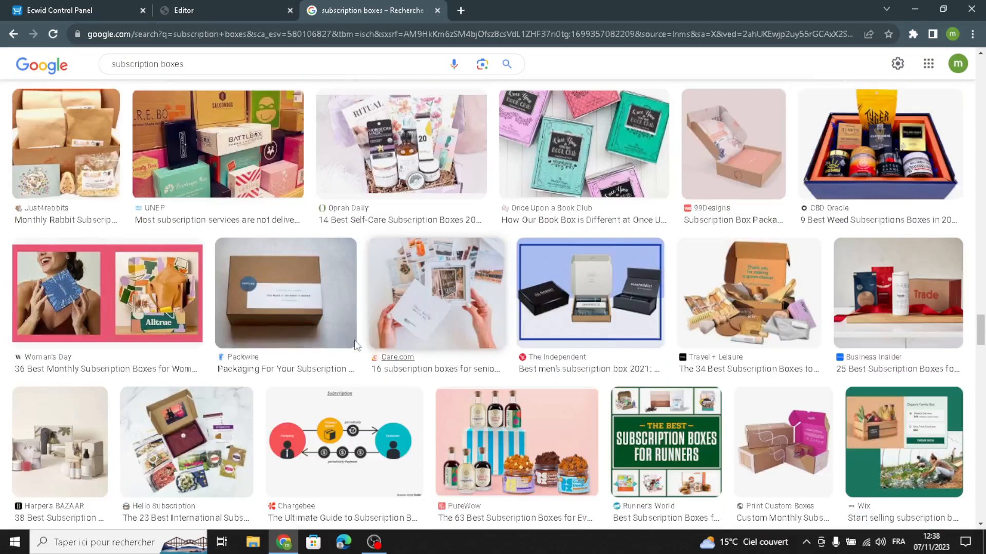
{"action": "left_click", "coordinate": [319, 292]}
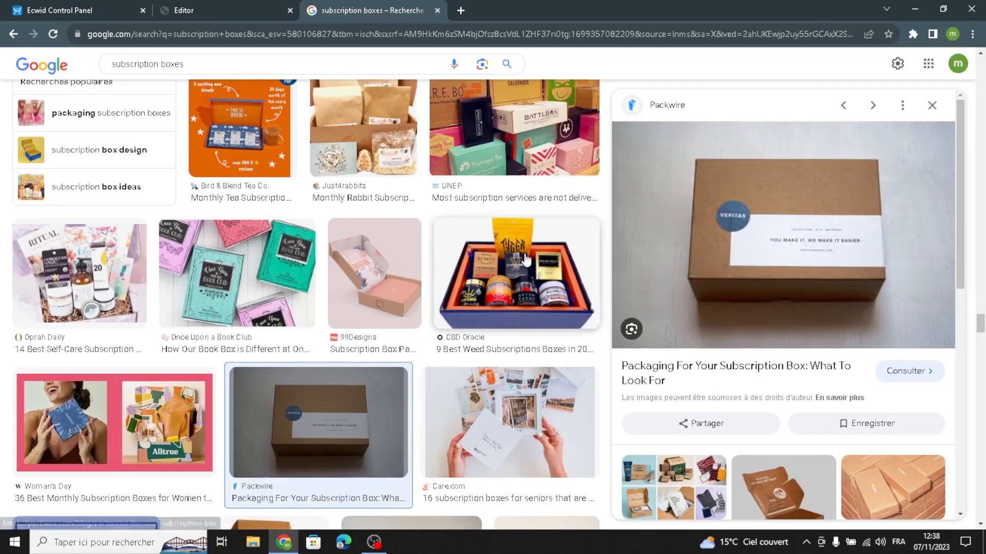
{"action": "right_click", "coordinate": [749, 184]}
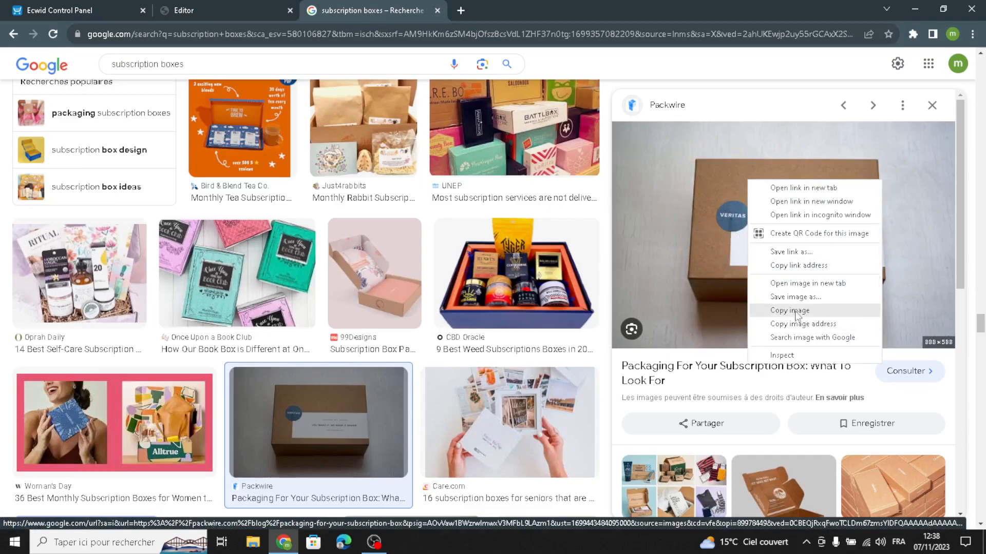
{"action": "left_click", "coordinate": [777, 313]}
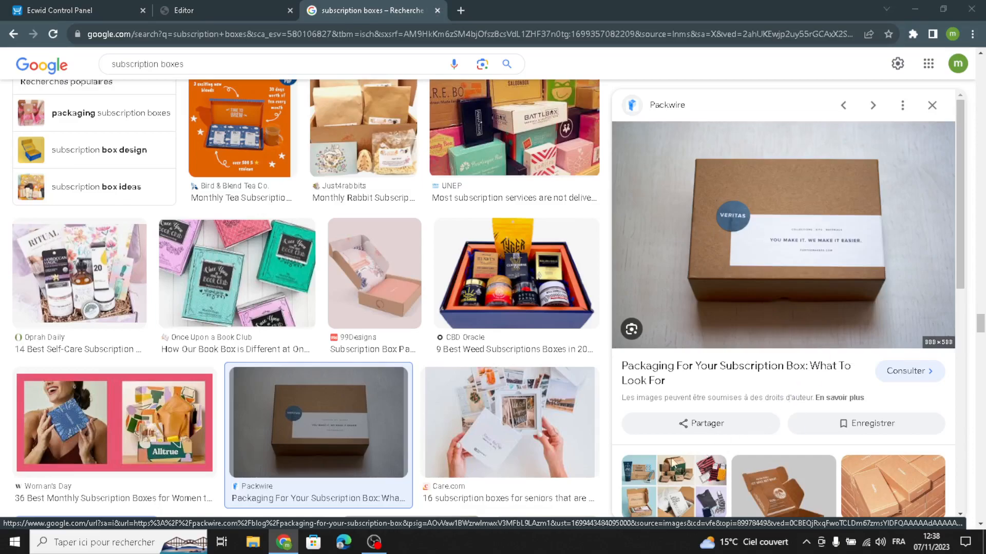
{"action": "left_click", "coordinate": [476, 507]}
Back in the Ecwid editor, replace the cover image with the downloaded file FOR_THE_MAKERS_LARGE_credit_MeritAndFork.webp.
{"action": "left_click", "coordinate": [187, 7]}
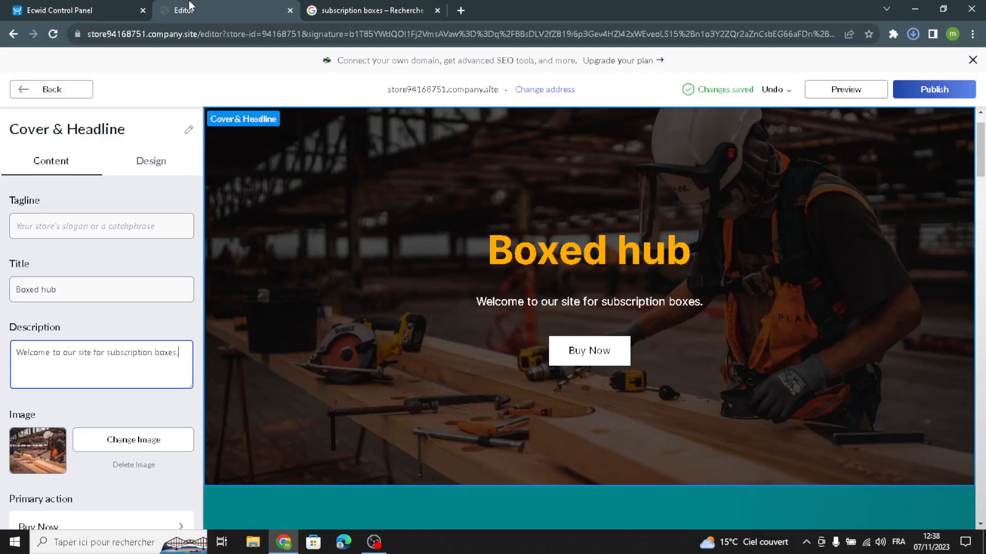
{"action": "left_click", "coordinate": [104, 443]}
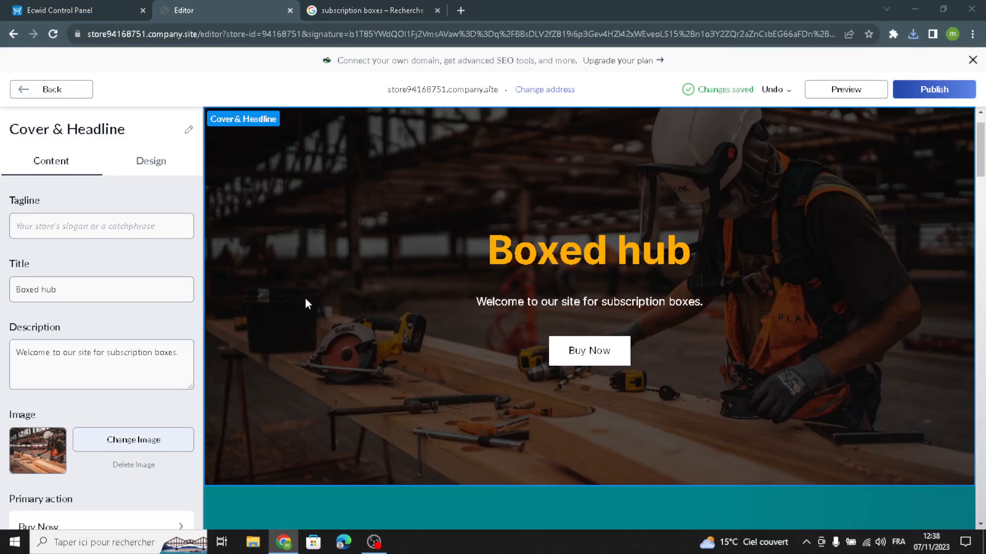
{"action": "left_click", "coordinate": [295, 338]}
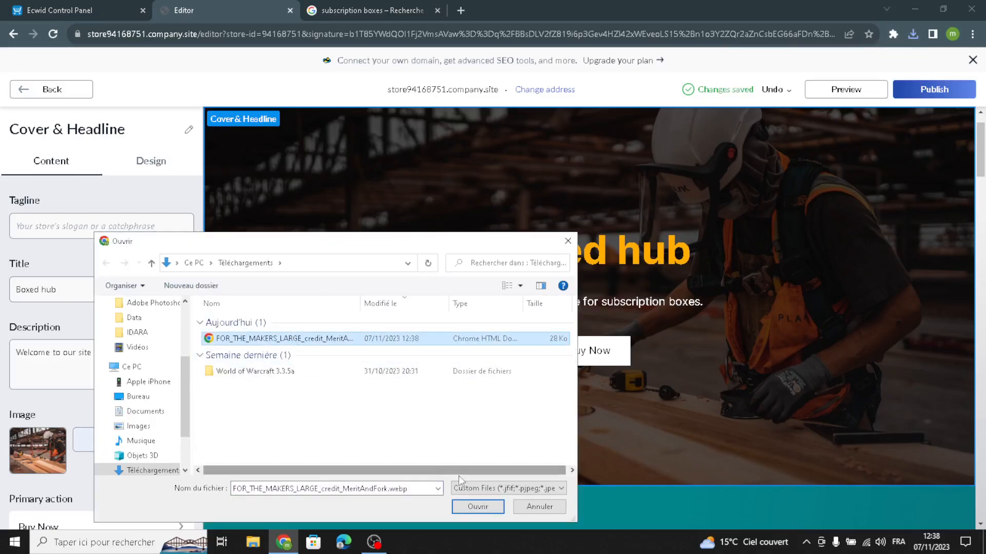
{"action": "left_click", "coordinate": [485, 507]}
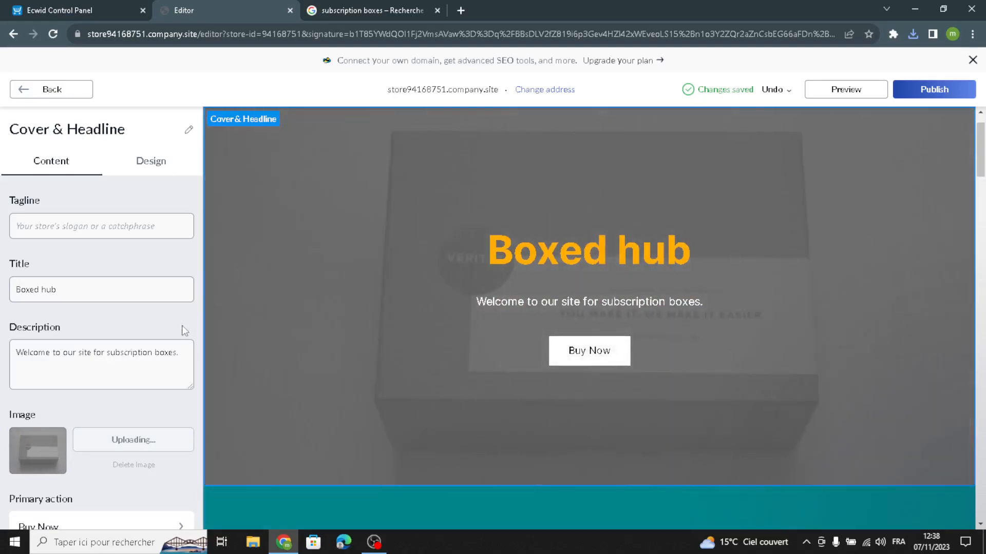
Switch the Cover & Headline section's design to the layout with the text beside a large image on its right.
{"action": "scroll", "coordinate": [154, 339], "scroll_direction": "down", "scroll_amount": 3}
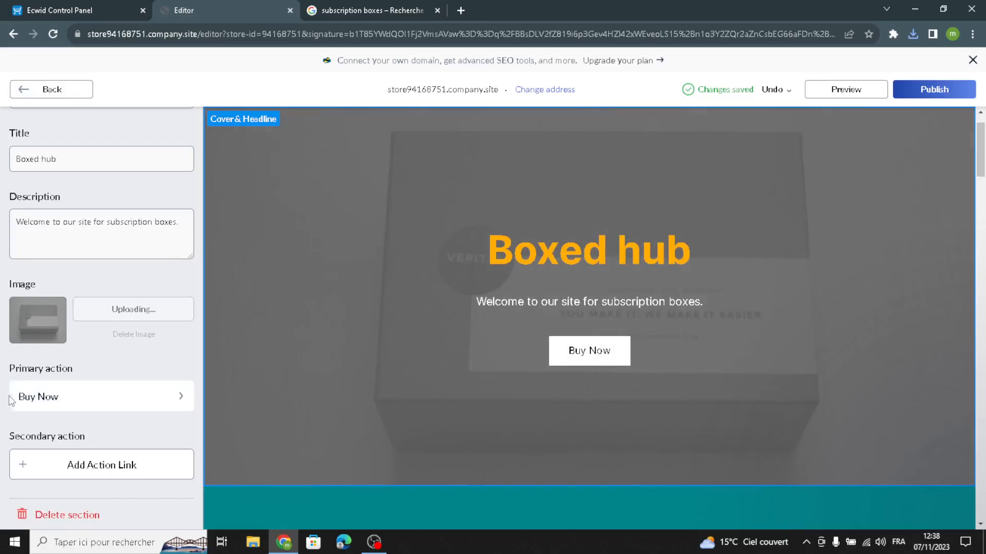
{"action": "scroll", "coordinate": [62, 377], "scroll_direction": "up", "scroll_amount": 1}
{"action": "scroll", "coordinate": [80, 378], "scroll_direction": "up", "scroll_amount": 1}
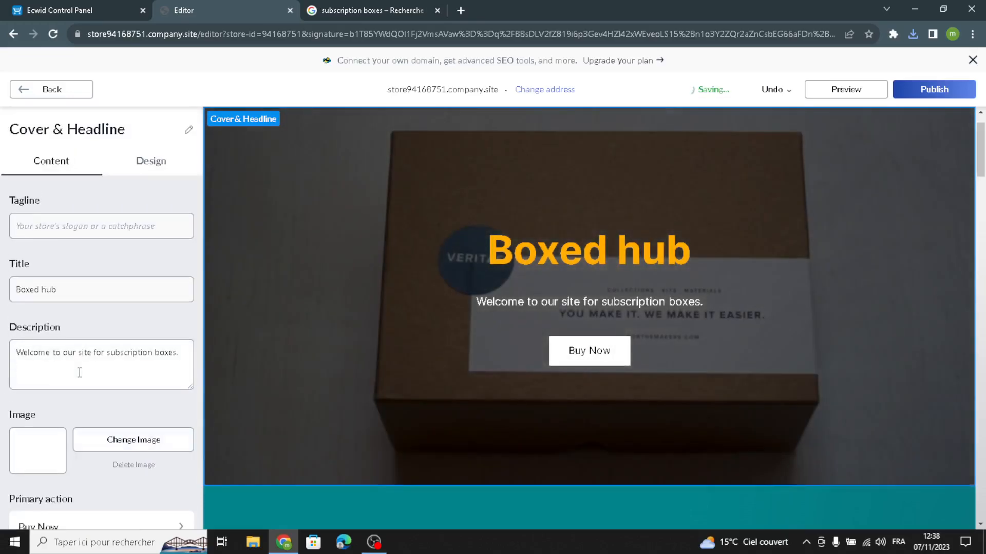
{"action": "left_click", "coordinate": [140, 160]}
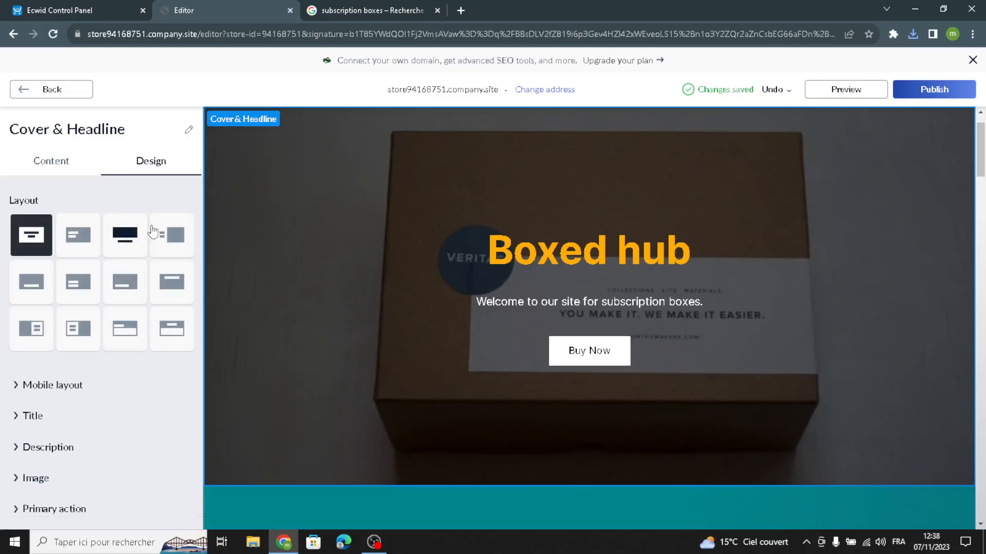
{"action": "left_click", "coordinate": [172, 234]}
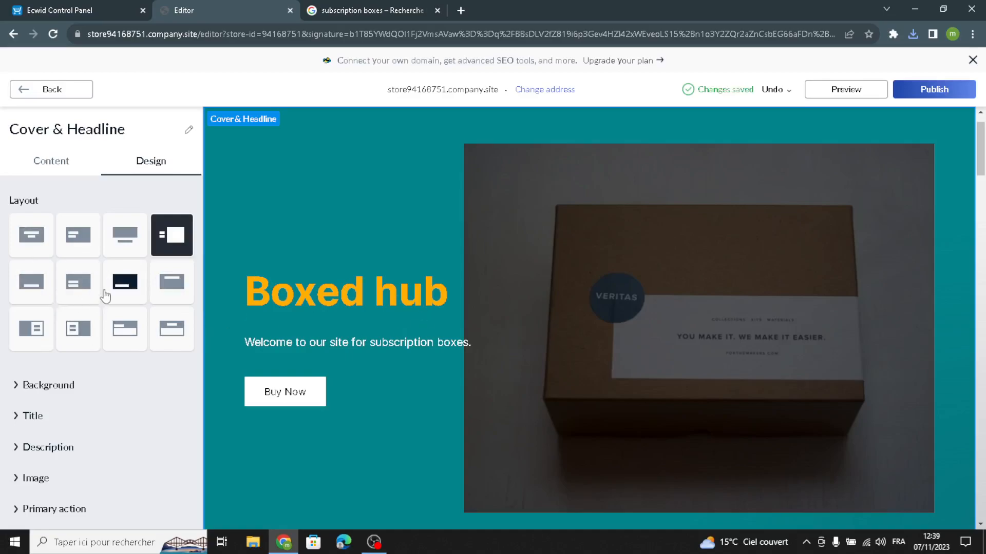
Try preset swatches for the cover section's solid background color and settle on grey-blue #9AAAB8.
{"action": "left_click", "coordinate": [43, 388]}
{"action": "scroll", "coordinate": [3, 477], "scroll_direction": "down", "scroll_amount": 1}
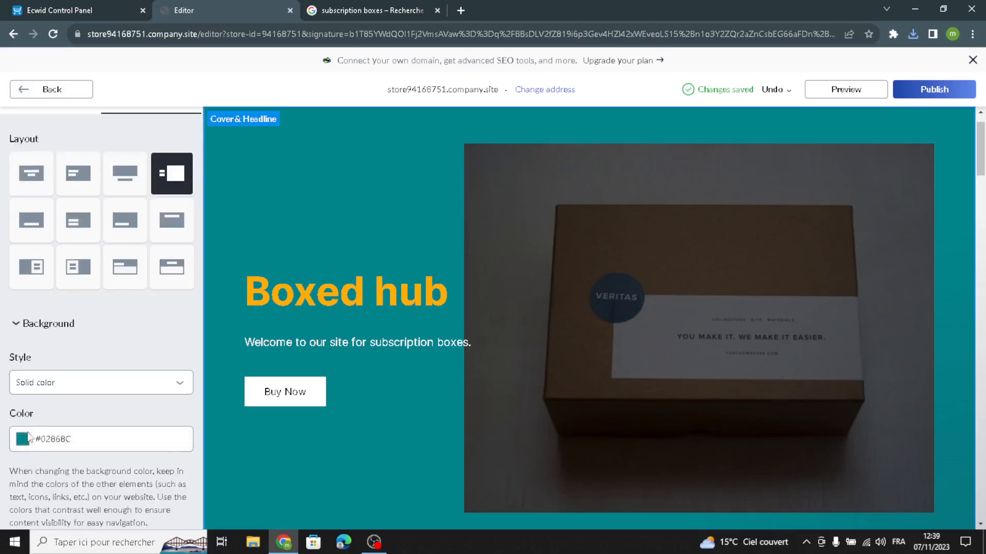
{"action": "left_click", "coordinate": [24, 439]}
{"action": "left_click", "coordinate": [132, 215]}
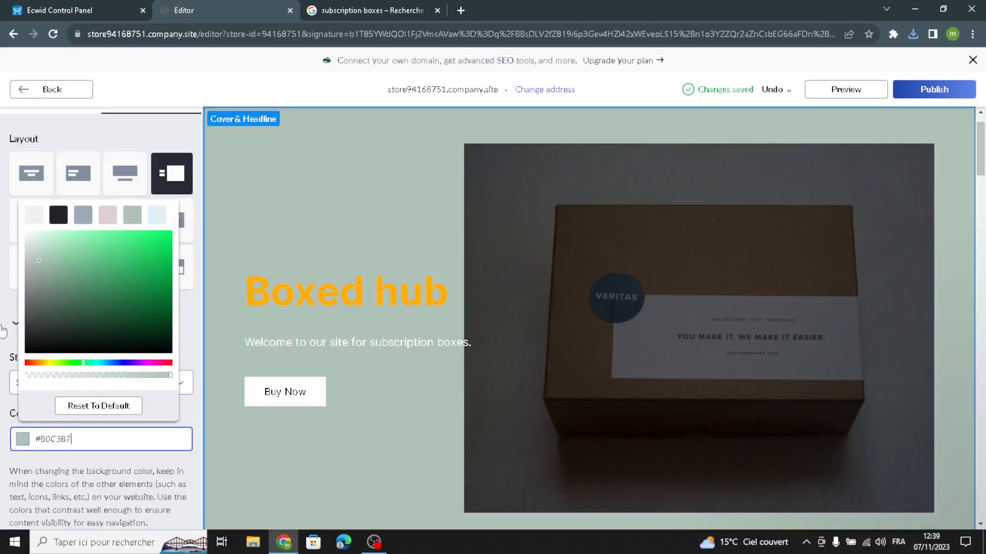
{"action": "left_click", "coordinate": [105, 220]}
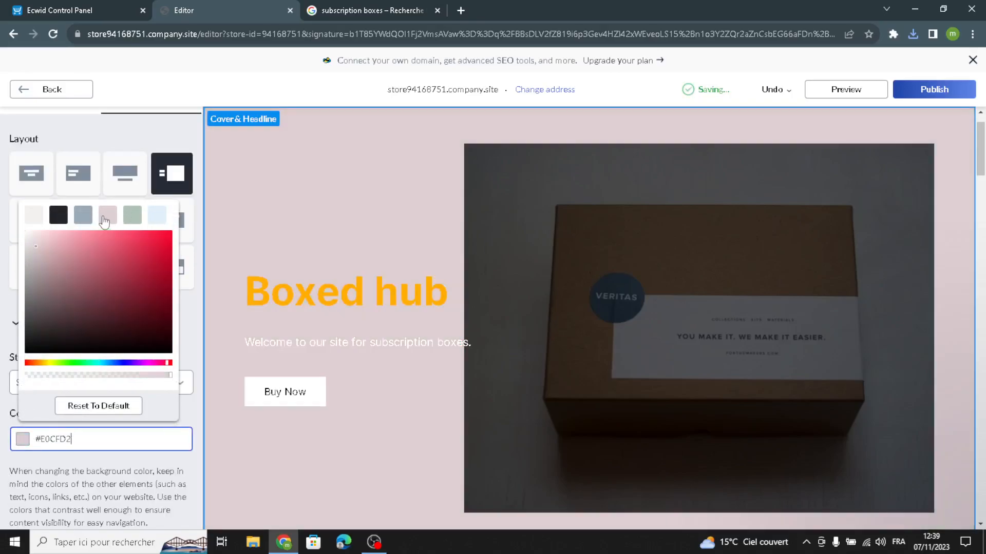
{"action": "left_click", "coordinate": [83, 216]}
{"action": "left_click", "coordinate": [3, 297]}
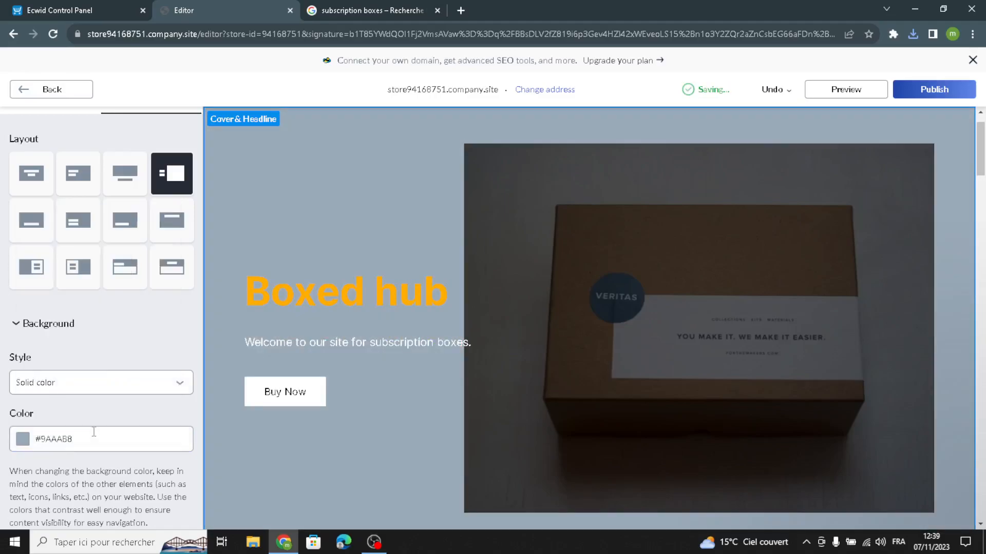
Set the cover title's text color to the dark blue preset #1F3D58.
{"action": "scroll", "coordinate": [94, 432], "scroll_direction": "down", "scroll_amount": 4}
{"action": "left_click", "coordinate": [24, 374]}
{"action": "left_click", "coordinate": [28, 340]}
{"action": "left_click", "coordinate": [88, 125]}
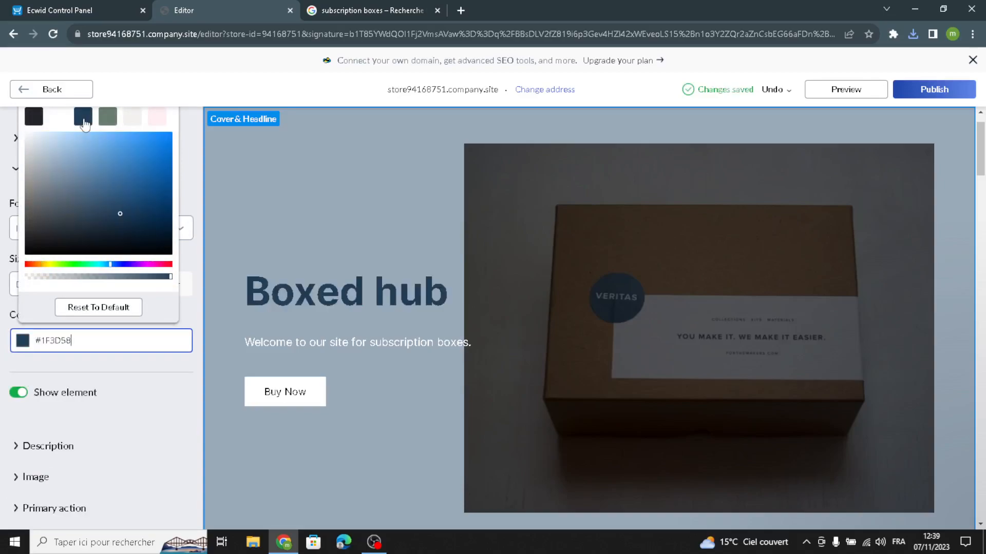
{"action": "left_click", "coordinate": [3, 337]}
Change the cover title's font to Alice.
{"action": "left_click", "coordinate": [69, 292]}
{"action": "left_click", "coordinate": [68, 292]}
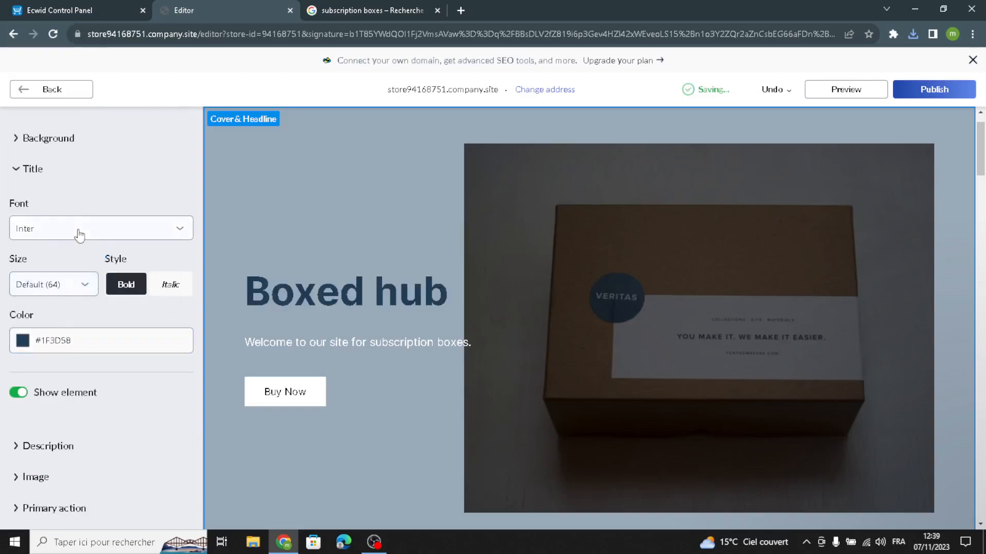
{"action": "left_click", "coordinate": [77, 228]}
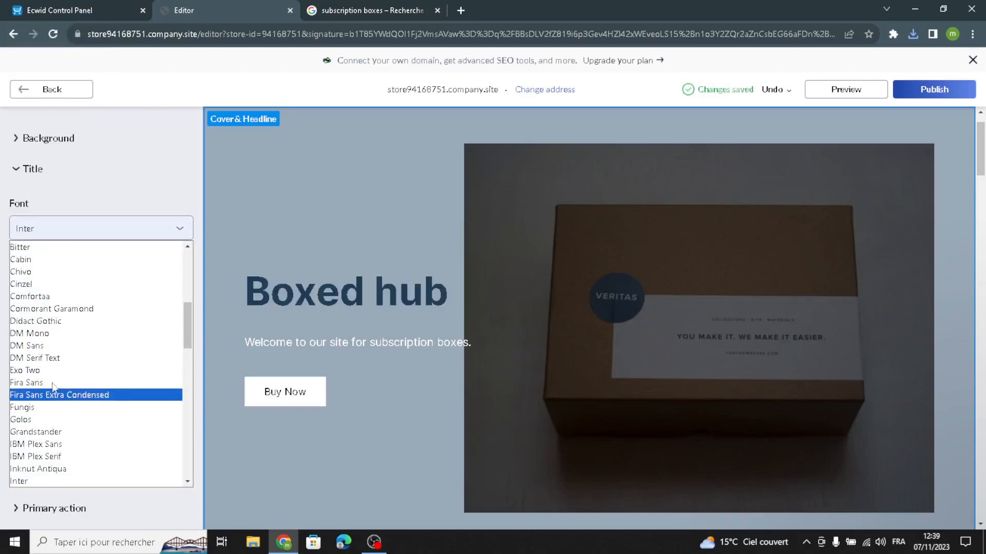
{"action": "scroll", "coordinate": [54, 359], "scroll_direction": "up", "scroll_amount": 10}
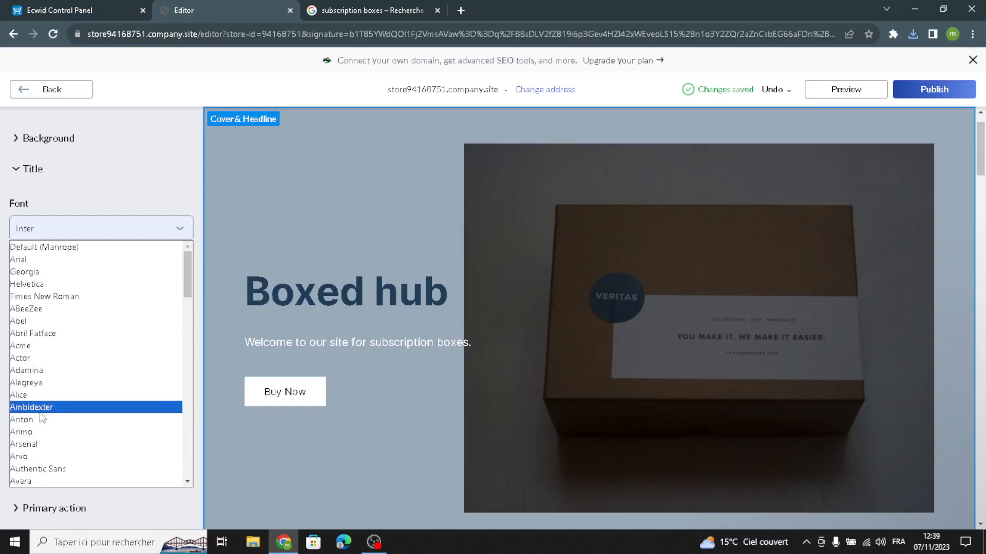
{"action": "left_click", "coordinate": [44, 395]}
Set the cover description's text color to the grey-green preset #687D70.
{"action": "scroll", "coordinate": [88, 458], "scroll_direction": "down", "scroll_amount": 1}
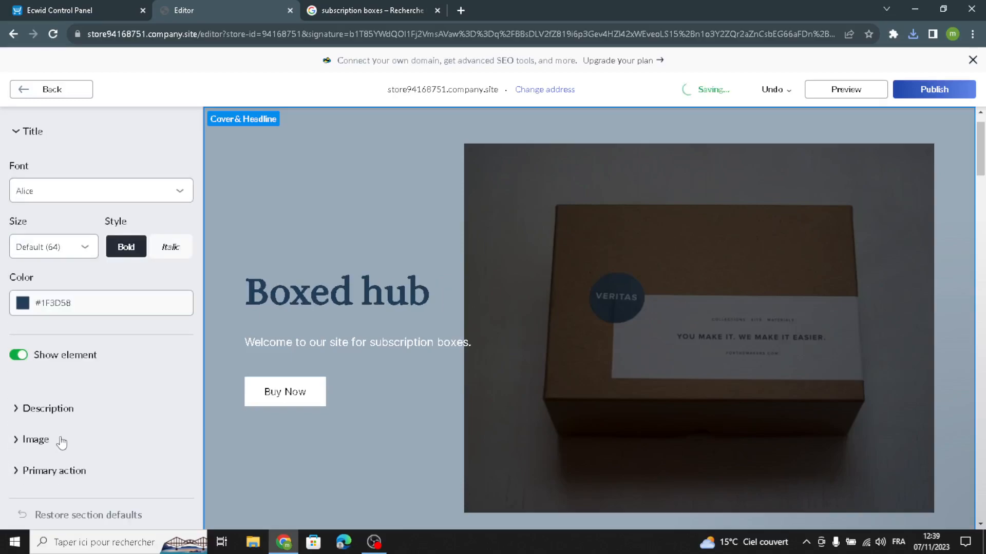
{"action": "left_click", "coordinate": [48, 409]}
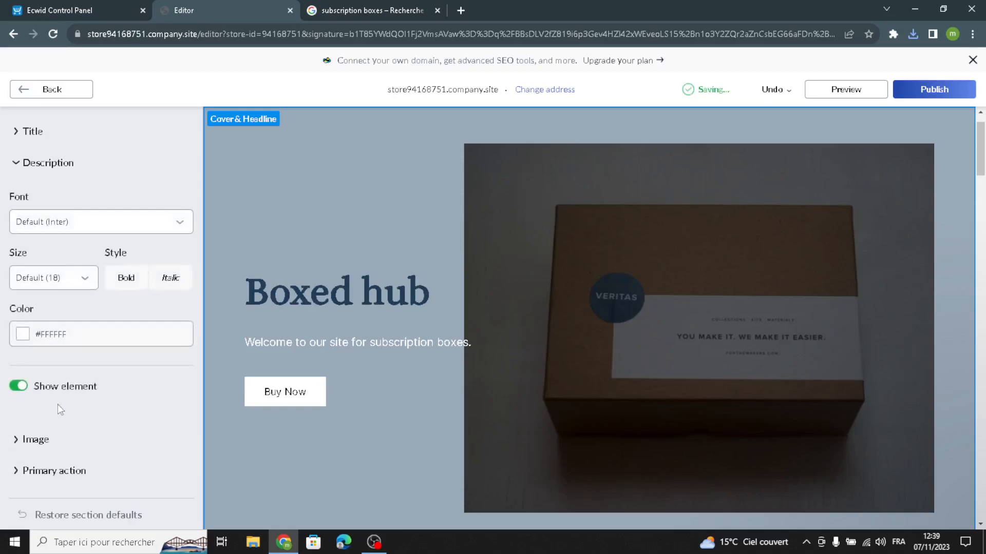
{"action": "left_click", "coordinate": [18, 339]}
{"action": "left_click", "coordinate": [110, 109]}
{"action": "left_click", "coordinate": [23, 334]}
{"action": "left_click", "coordinate": [109, 113]}
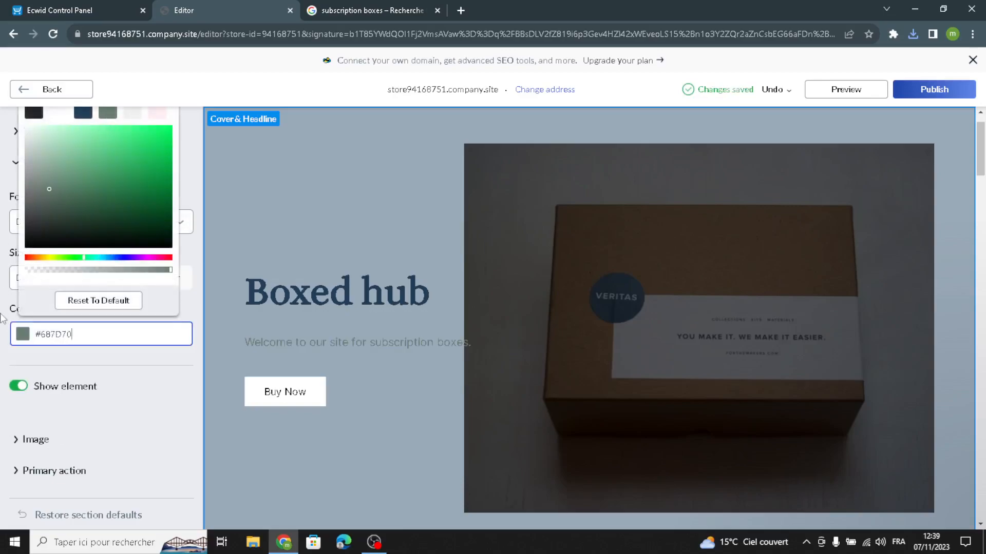
Set the cover description's font to Alice and its size to 30.
{"action": "left_click", "coordinate": [81, 282]}
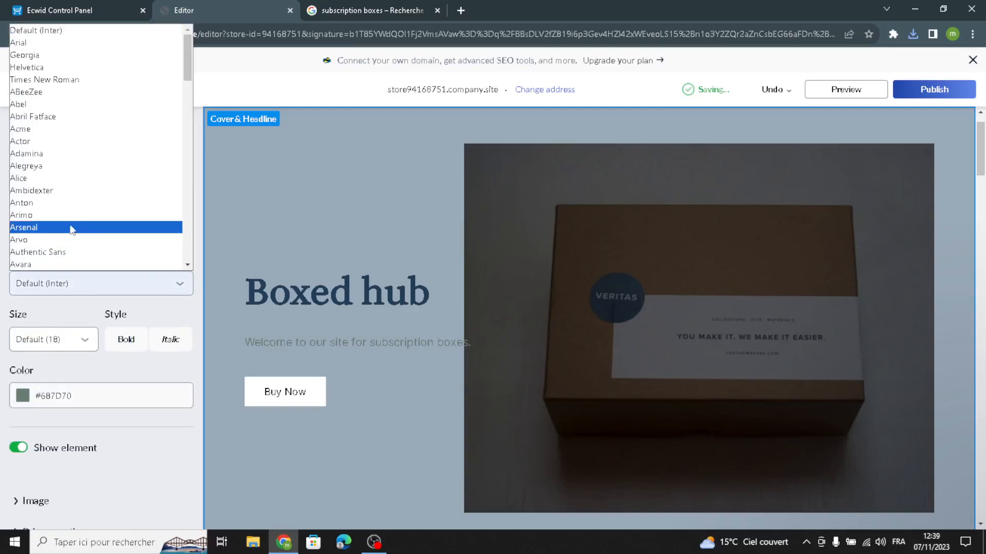
{"action": "left_click", "coordinate": [64, 180]}
{"action": "left_click", "coordinate": [37, 342]}
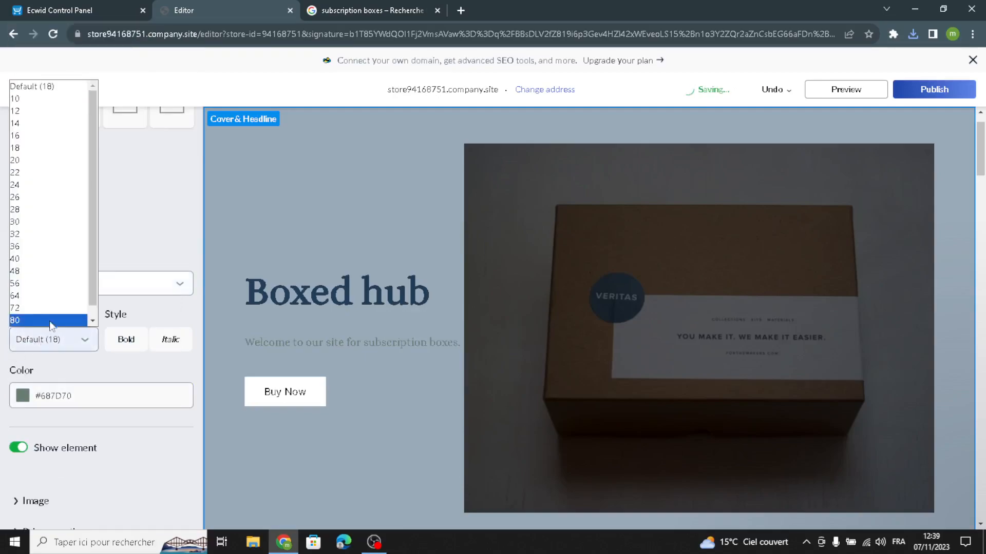
{"action": "left_click", "coordinate": [34, 222]}
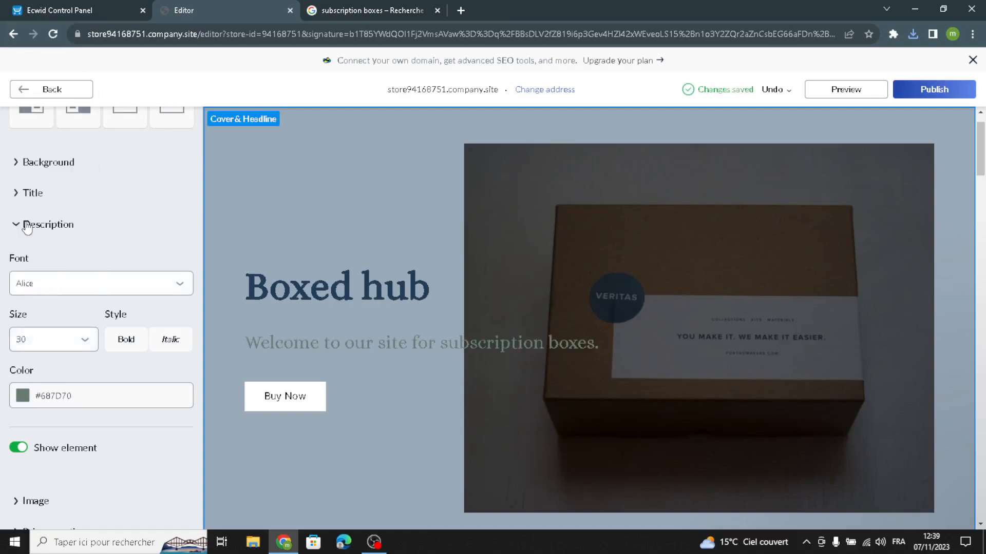
Try the dark blue preset #1F3D58 as the cover description's text color.
{"action": "left_click", "coordinate": [23, 396]}
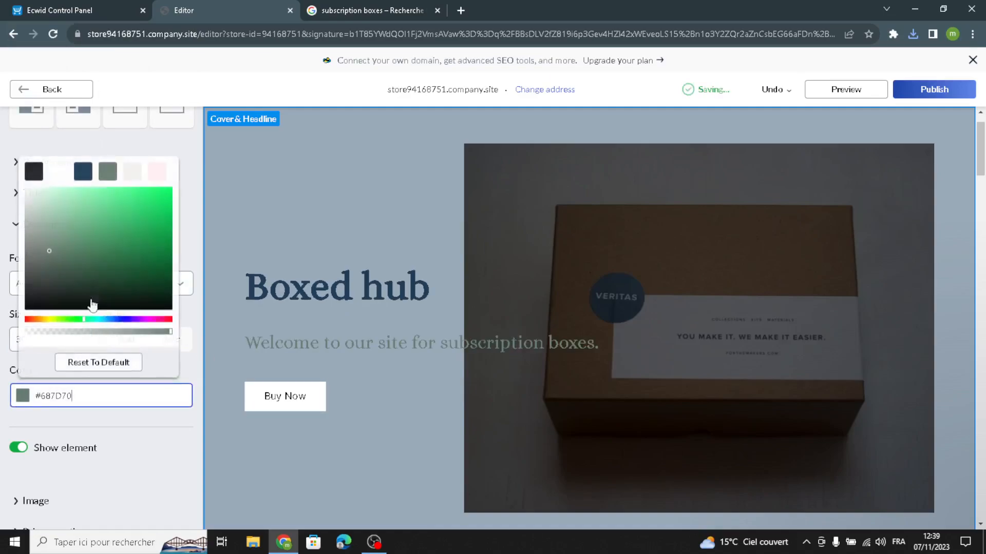
{"action": "left_click", "coordinate": [81, 171]}
{"action": "left_click", "coordinate": [5, 355]}
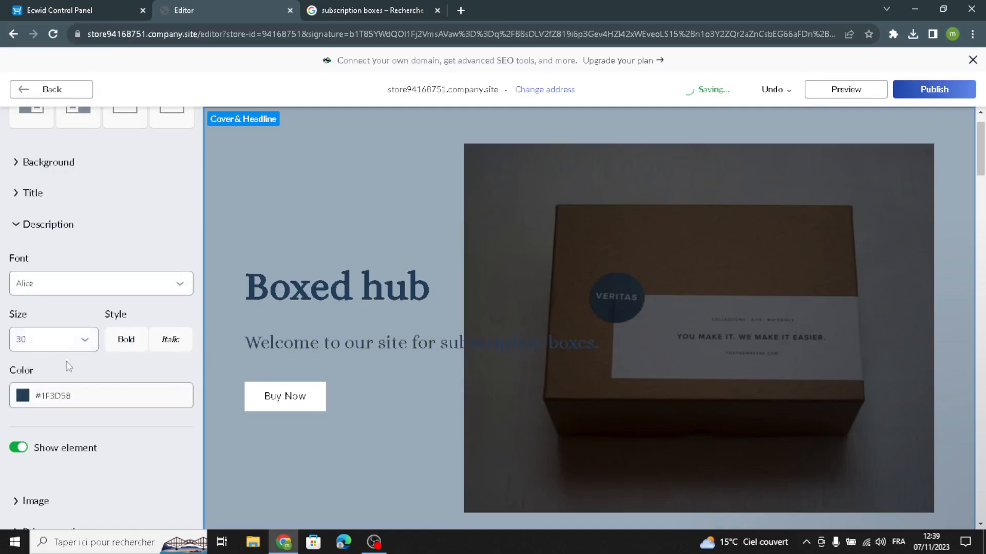
Set the cover description's text color to the pale pink preset #FFEEF1.
{"action": "left_click", "coordinate": [22, 397]}
{"action": "left_click", "coordinate": [21, 399]}
{"action": "left_click", "coordinate": [37, 390]}
{"action": "left_click", "coordinate": [158, 173]}
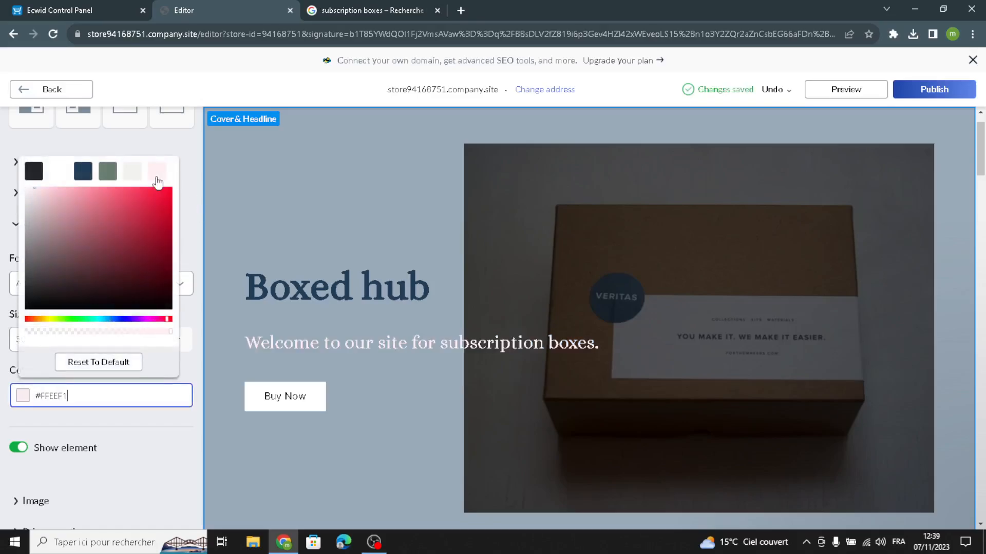
{"action": "left_click", "coordinate": [3, 420]}
Open the Why Choose Us section and examine its title and description text.
{"action": "scroll", "coordinate": [277, 446], "scroll_direction": "down", "scroll_amount": 5}
{"action": "scroll", "coordinate": [325, 433], "scroll_direction": "up", "scroll_amount": 5}
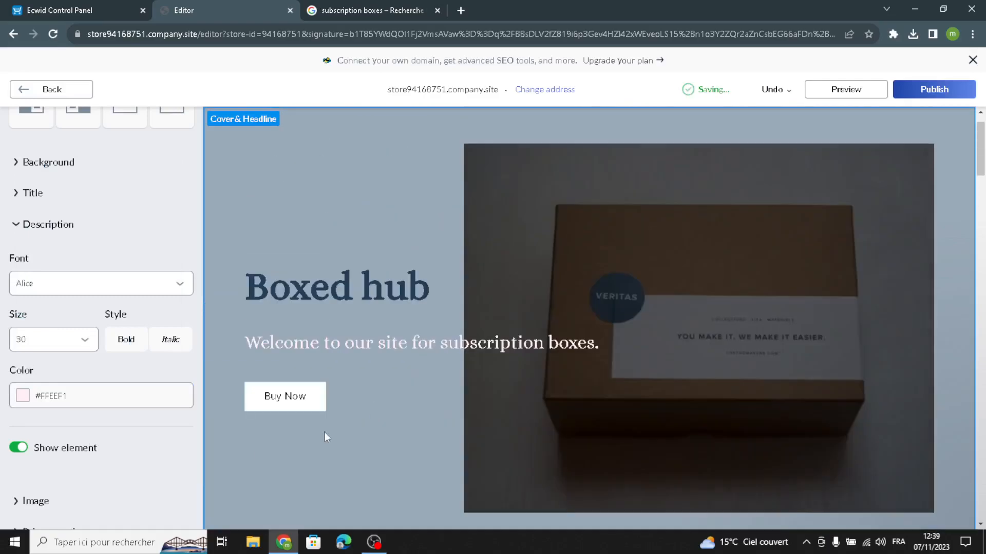
{"action": "scroll", "coordinate": [683, 415], "scroll_direction": "down", "scroll_amount": 3}
{"action": "scroll", "coordinate": [662, 411], "scroll_direction": "up", "scroll_amount": 4}
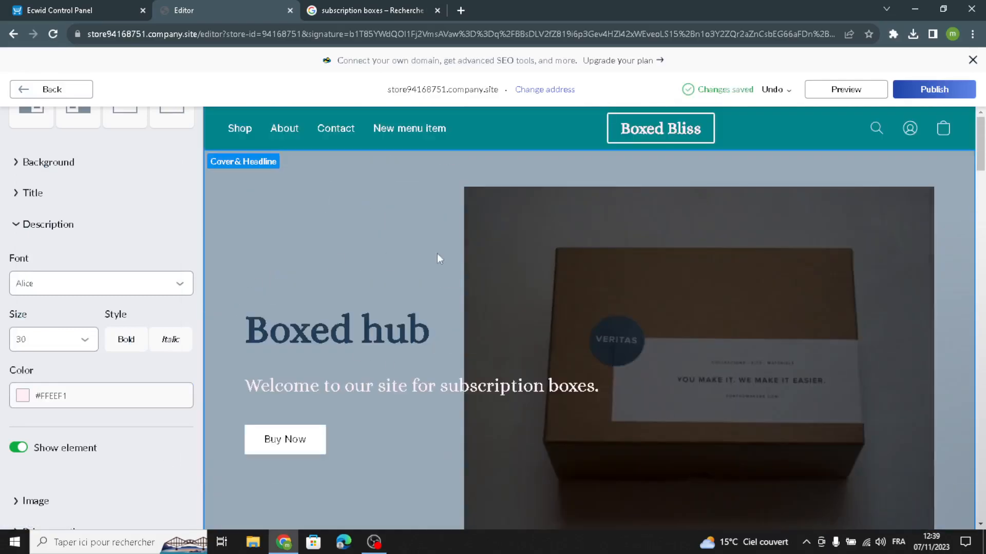
{"action": "scroll", "coordinate": [88, 312], "scroll_direction": "up", "scroll_amount": 5}
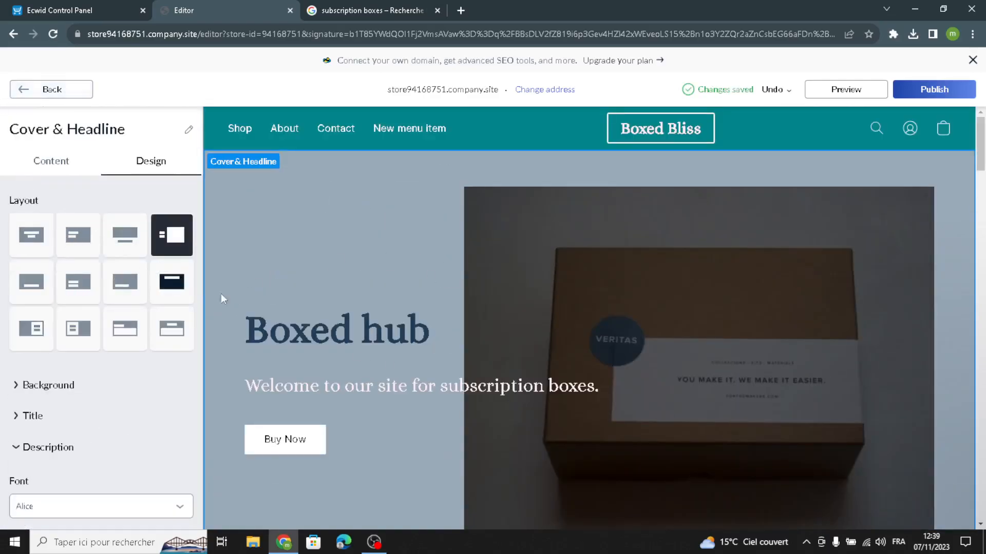
{"action": "left_click", "coordinate": [72, 96]}
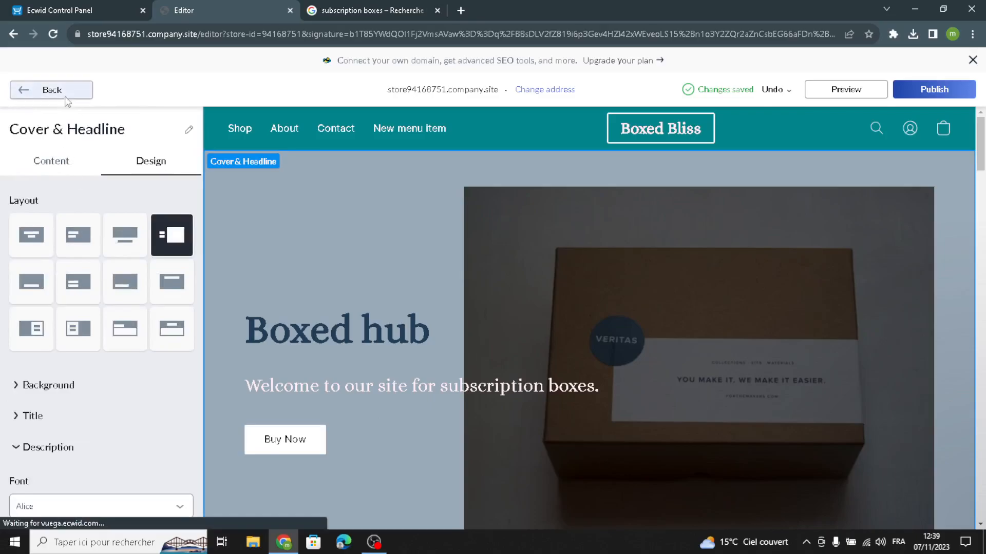
{"action": "left_click", "coordinate": [160, 257]}
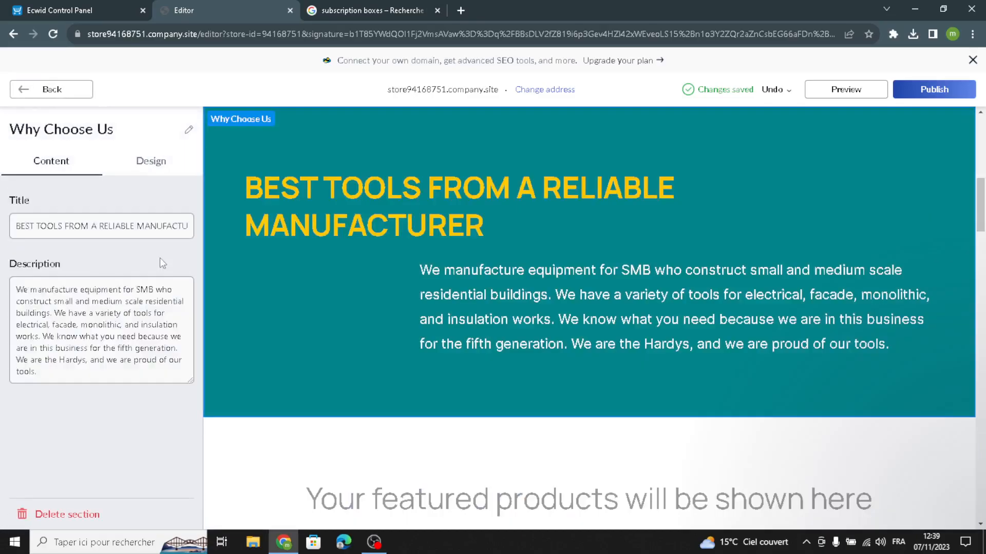
{"action": "left_click_drag", "start_coordinate": [85, 370], "coordinate": [4, 240]}
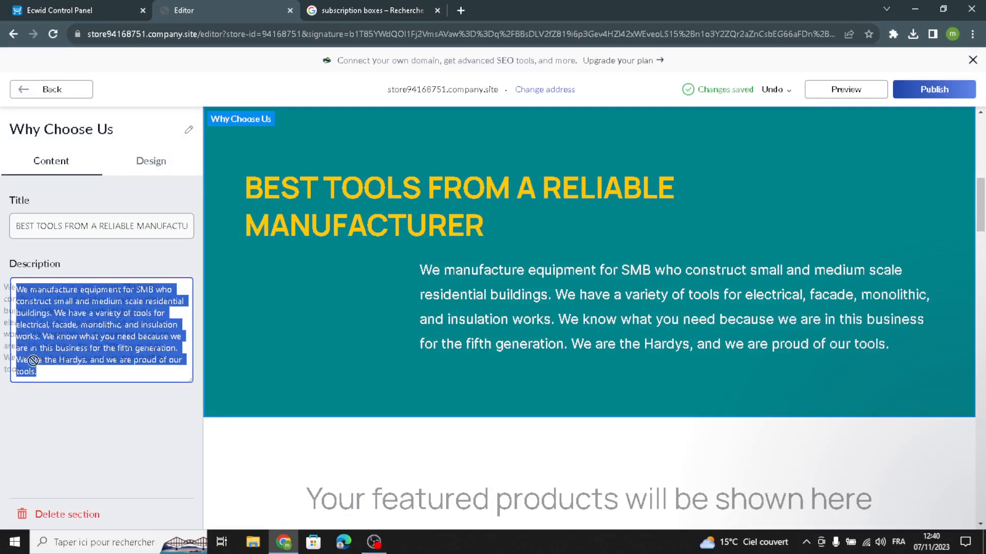
{"action": "left_click", "coordinate": [80, 413]}
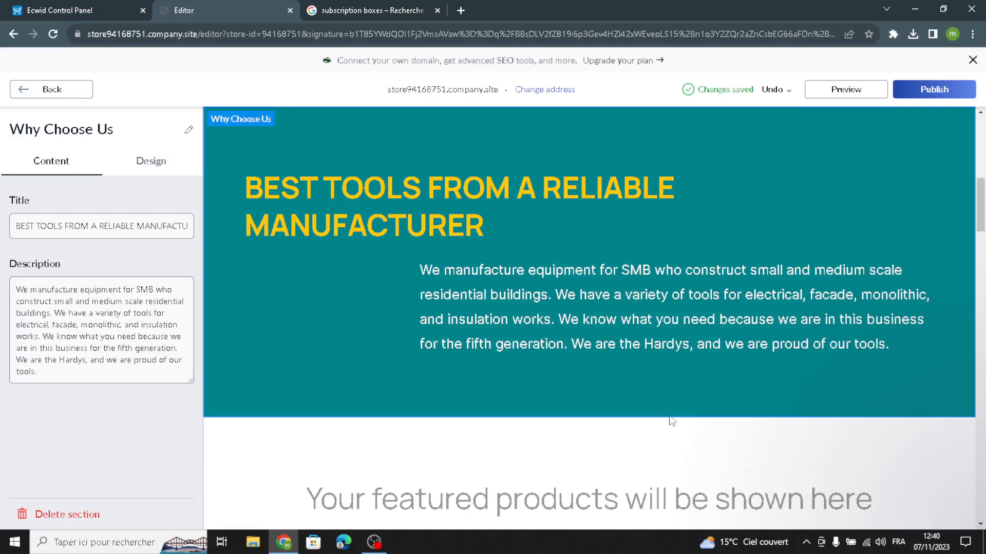
Open the Store section and enter "Featured products" as its title.
{"action": "left_click", "coordinate": [80, 92]}
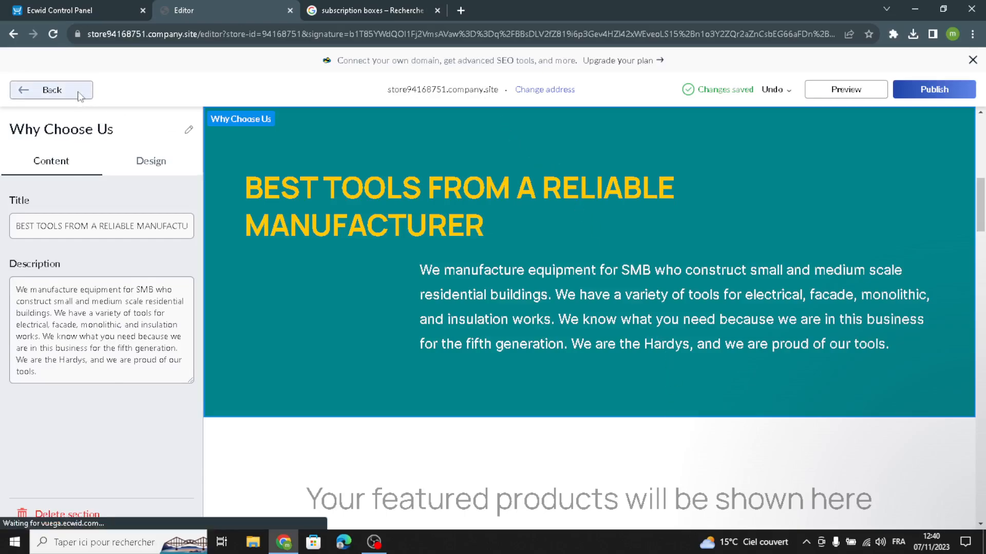
{"action": "left_click", "coordinate": [128, 279]}
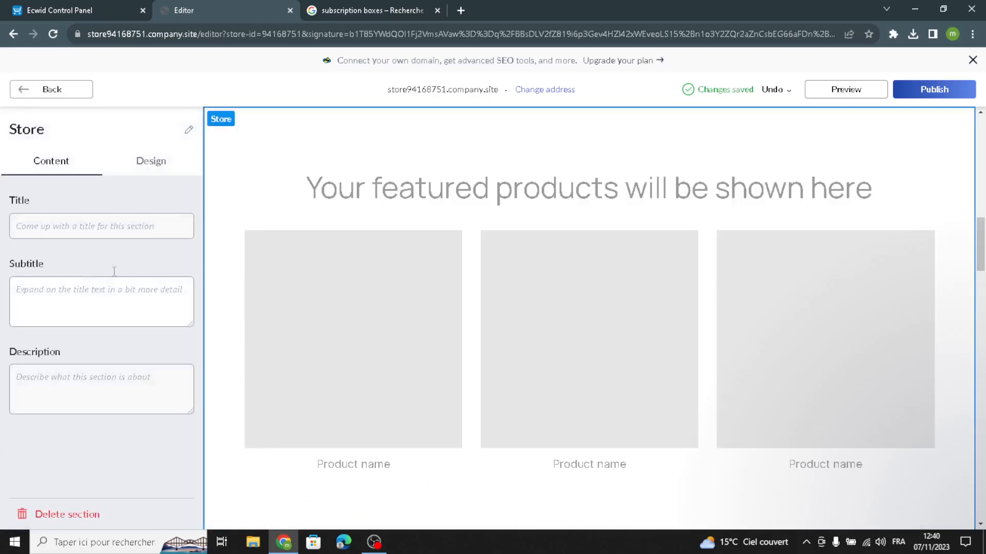
{"action": "left_click", "coordinate": [107, 230]}
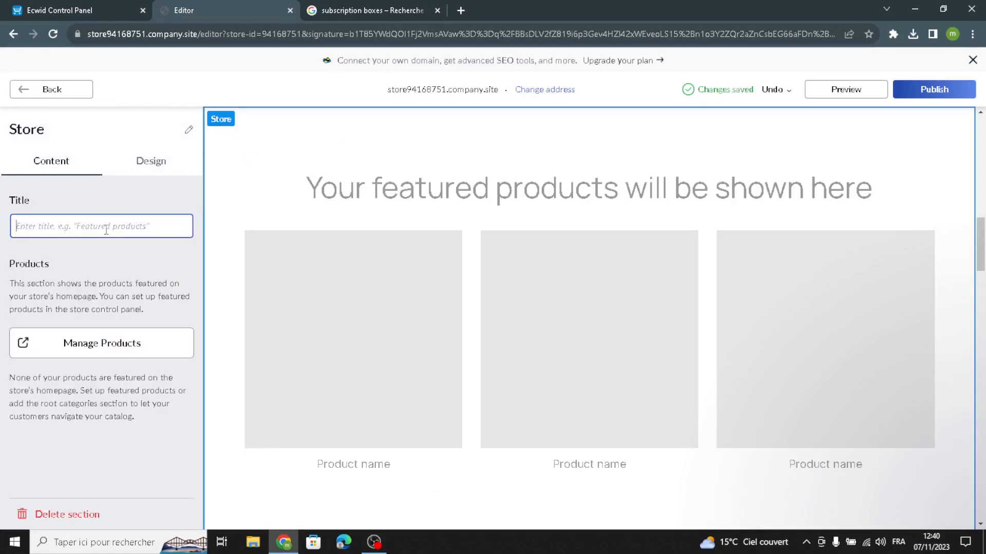
{"action": "type", "text": "Feat"}
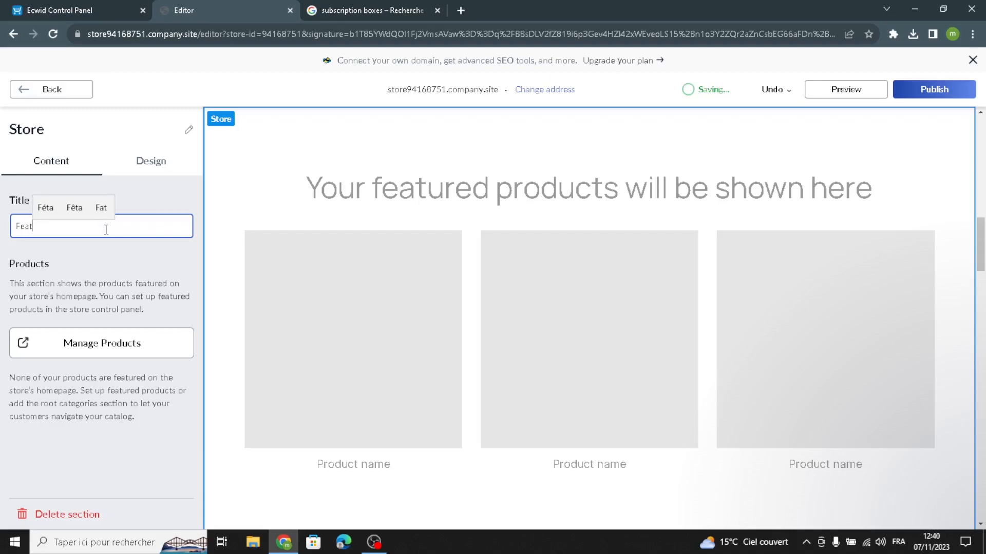
{"action": "type", "text": "ured pr"}
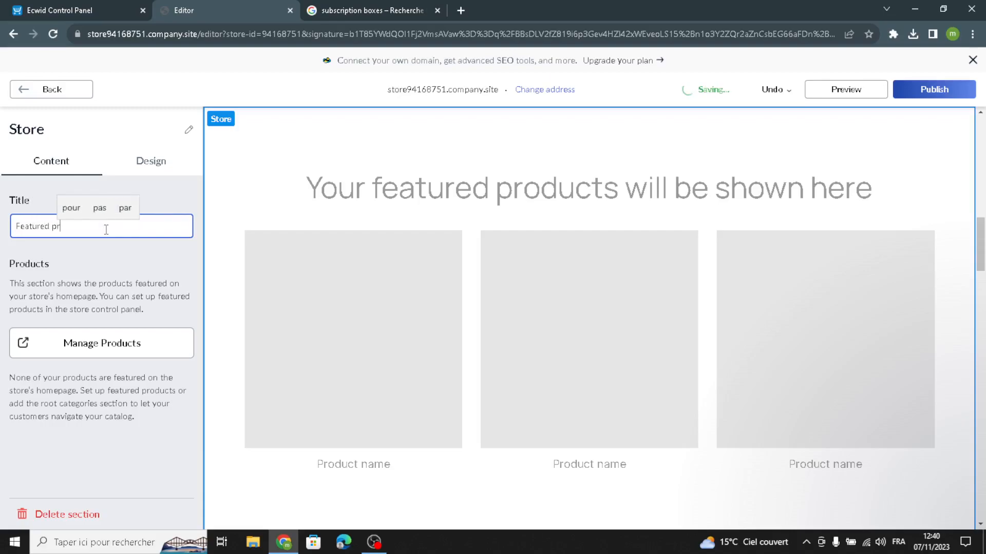
{"action": "type", "text": "oducts"}
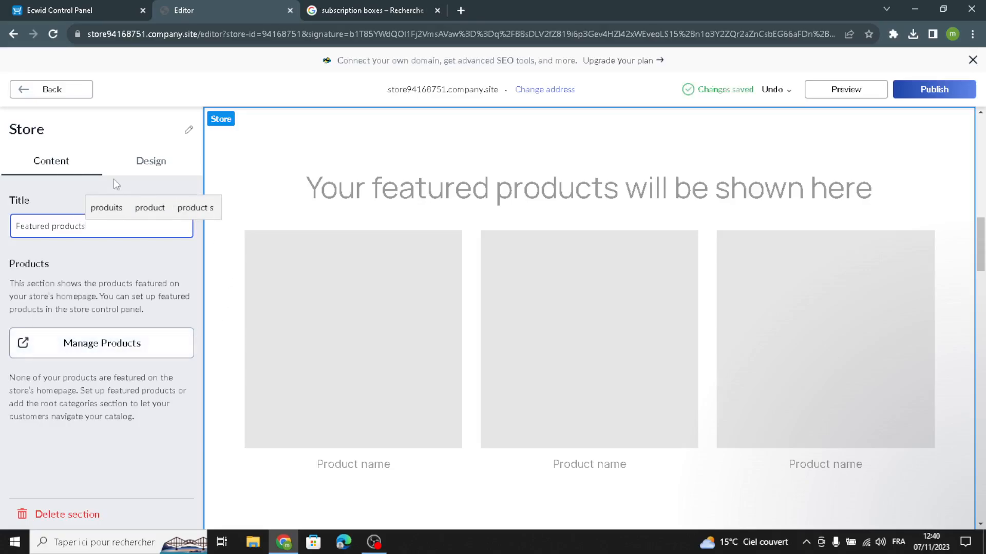
{"action": "left_click", "coordinate": [56, 182]}
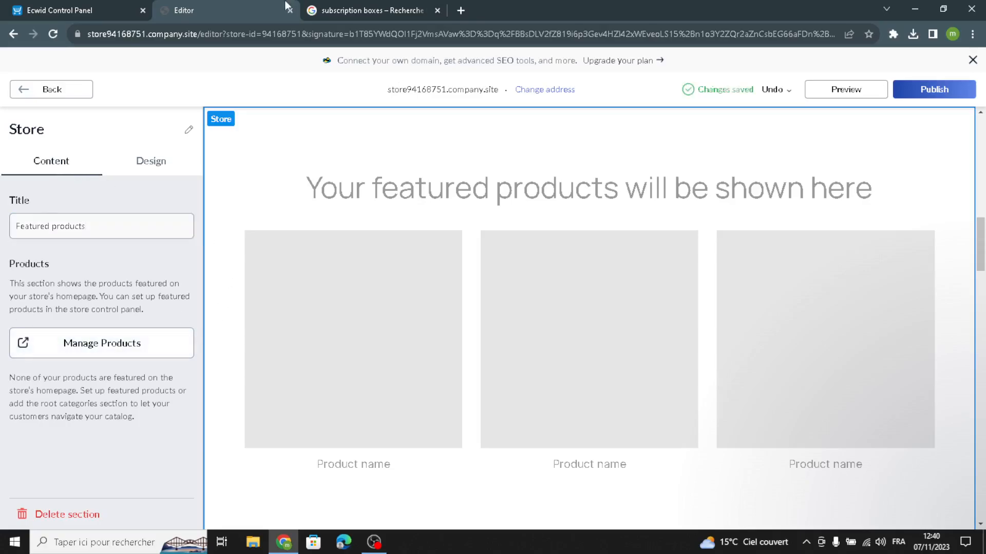
Switch to the Ecwid control panel and open a blank new product form from the products to-do item.
{"action": "left_click", "coordinate": [24, 5]}
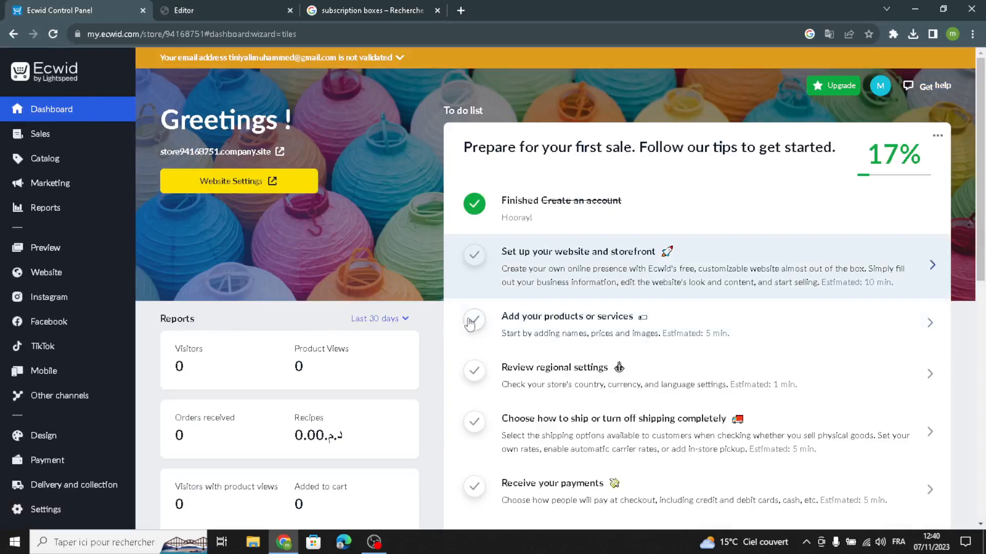
{"action": "left_click", "coordinate": [573, 340]}
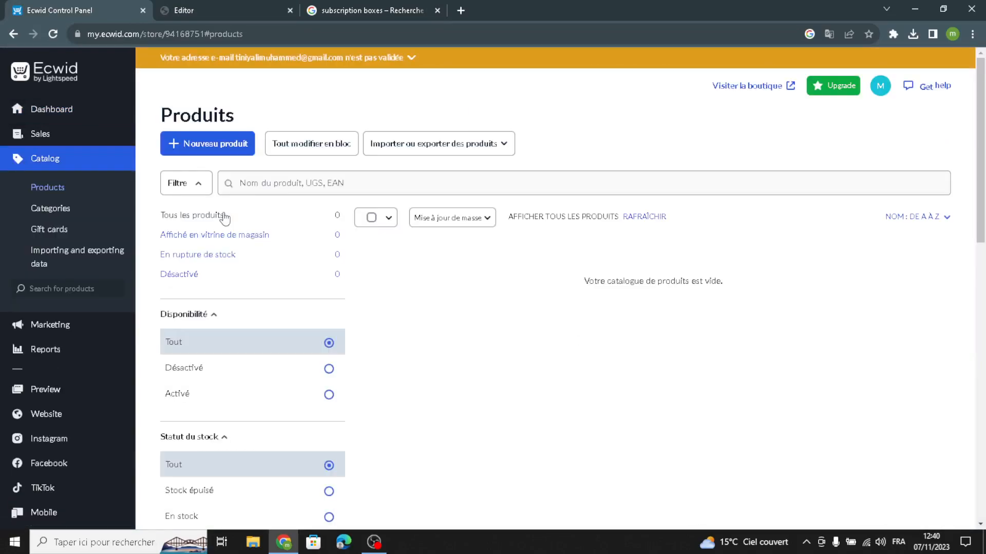
{"action": "left_click", "coordinate": [189, 144]}
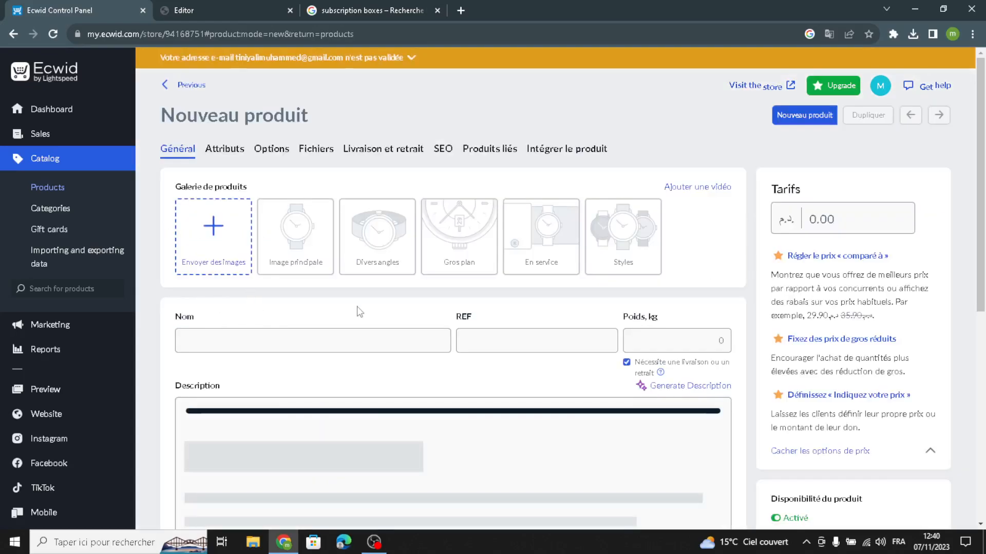
{"action": "scroll", "coordinate": [367, 339], "scroll_direction": "down", "scroll_amount": 1}
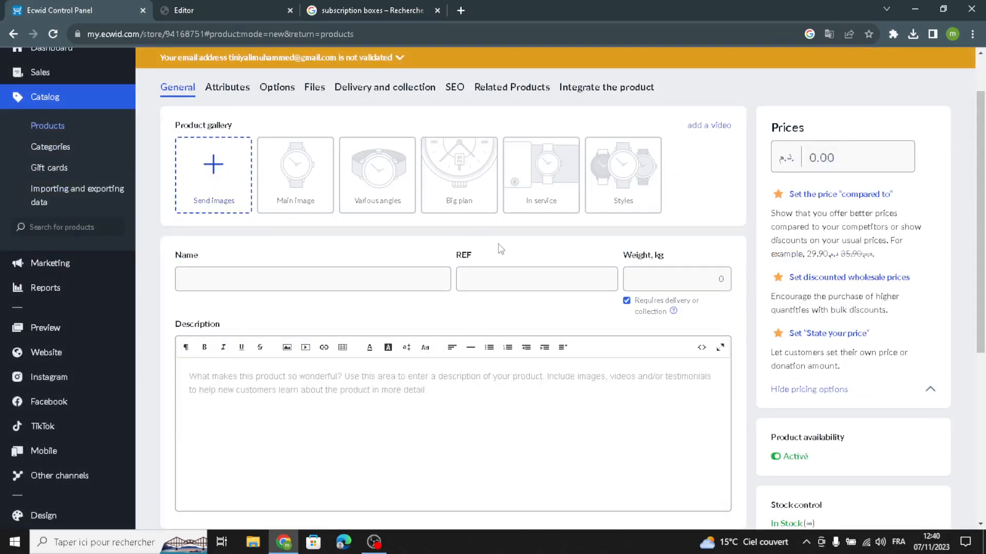
Examine the new product form's name, reference, weight, delivery, description and price fields, leaving the delivery requirement enabled.
{"action": "left_click", "coordinate": [290, 277]}
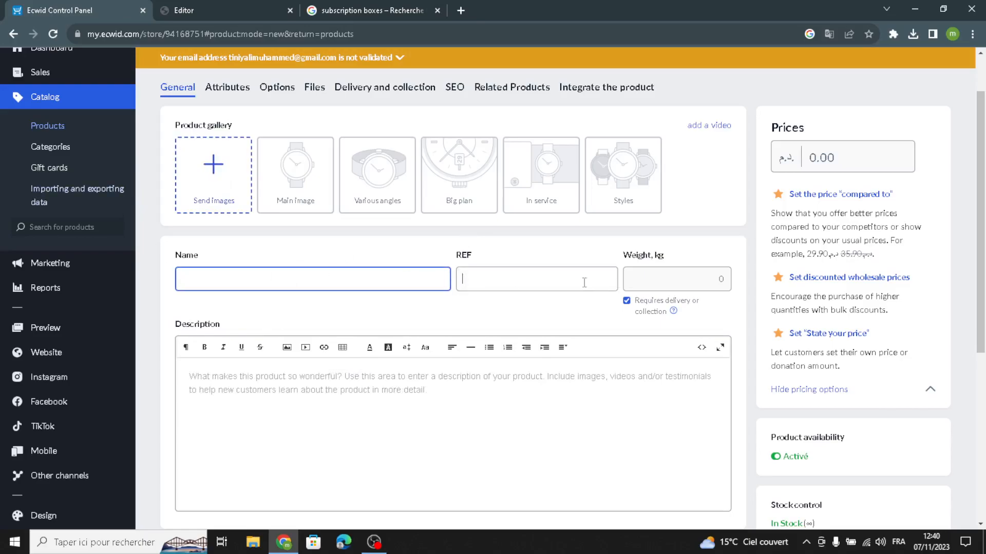
{"action": "left_click", "coordinate": [665, 303]}
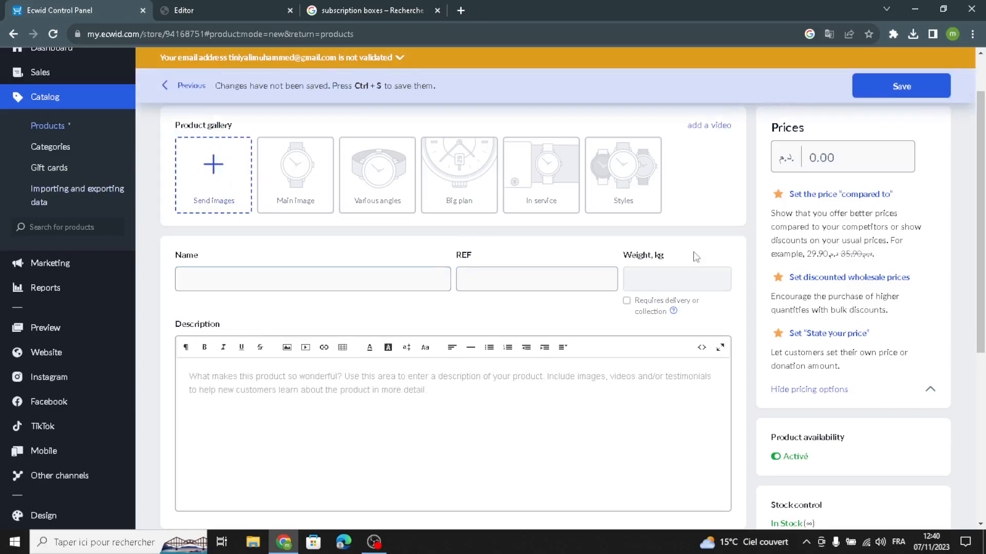
{"action": "left_click", "coordinate": [632, 302]}
{"action": "left_click", "coordinate": [631, 304]}
{"action": "left_click", "coordinate": [630, 304]}
{"action": "left_click", "coordinate": [259, 394]}
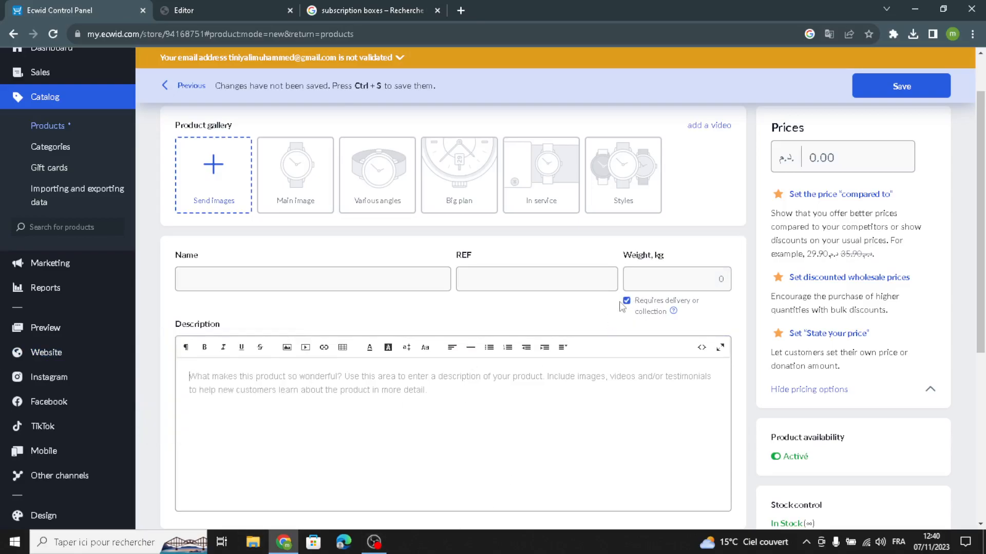
{"action": "left_click", "coordinate": [821, 167]}
{"action": "scroll", "coordinate": [738, 194], "scroll_direction": "up", "scroll_amount": 2}
{"action": "left_click", "coordinate": [937, 88]}
Return to the website editor and examine the Store section's design options for the product name, image and price.
{"action": "left_click", "coordinate": [165, 7]}
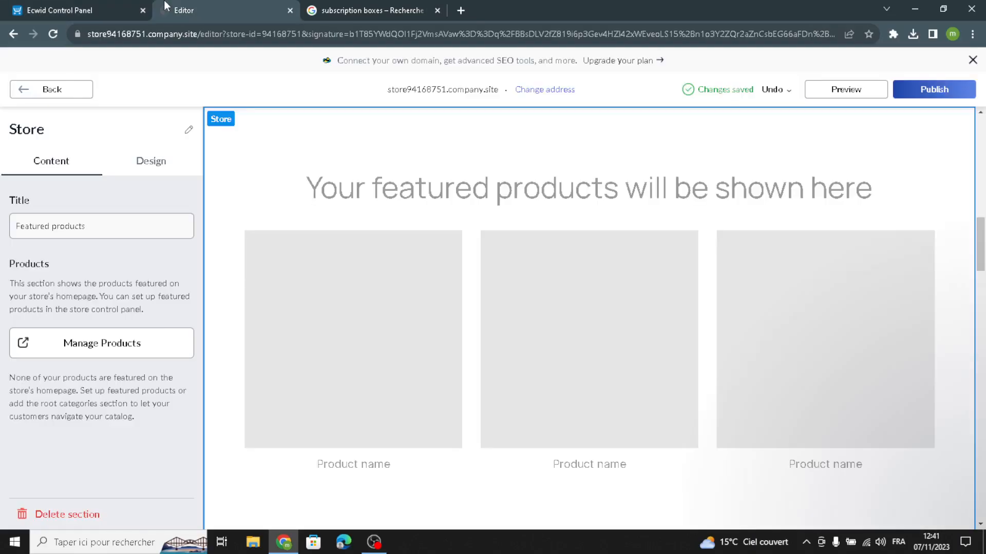
{"action": "left_click", "coordinate": [119, 170]}
{"action": "left_click", "coordinate": [46, 210]}
{"action": "scroll", "coordinate": [57, 273], "scroll_direction": "down", "scroll_amount": 3}
{"action": "left_click", "coordinate": [36, 269]}
{"action": "left_click", "coordinate": [24, 331]}
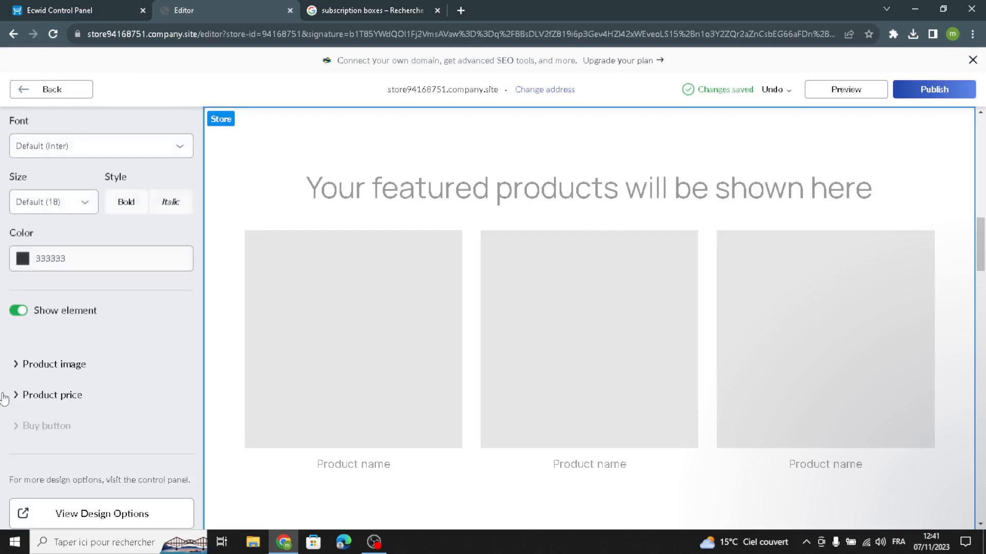
{"action": "left_click", "coordinate": [29, 380]}
{"action": "left_click", "coordinate": [27, 344]}
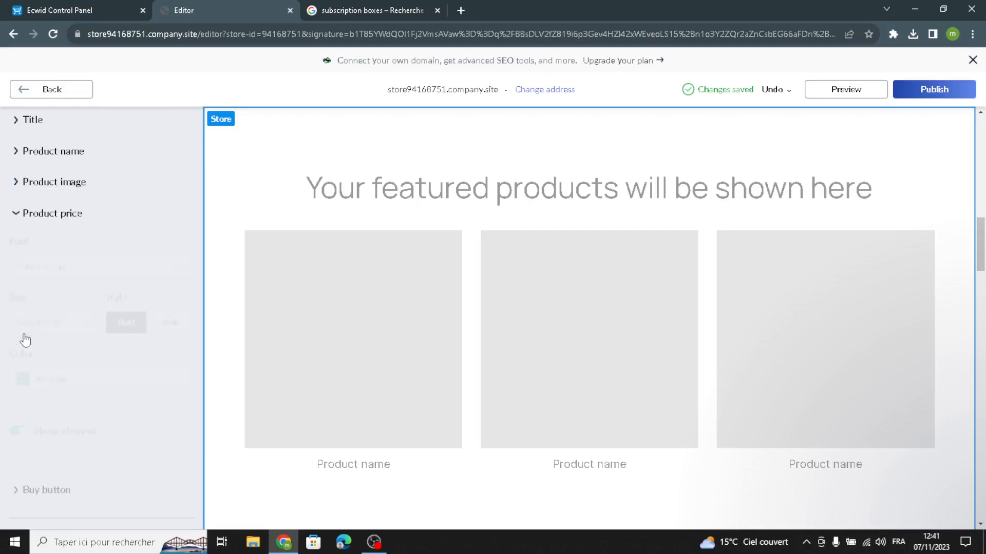
{"action": "scroll", "coordinate": [29, 347], "scroll_direction": "up", "scroll_amount": 3}
Open the Loyalty Program Offer section and download the Retail Gazette cardboard boxes picture from the subscription boxes image search.
{"action": "left_click", "coordinate": [40, 90]}
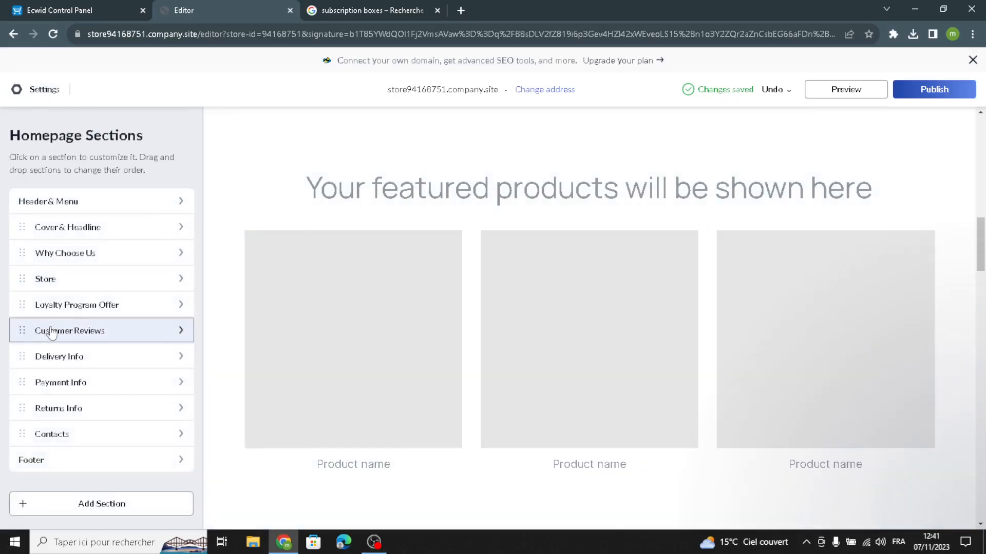
{"action": "left_click", "coordinate": [71, 304]}
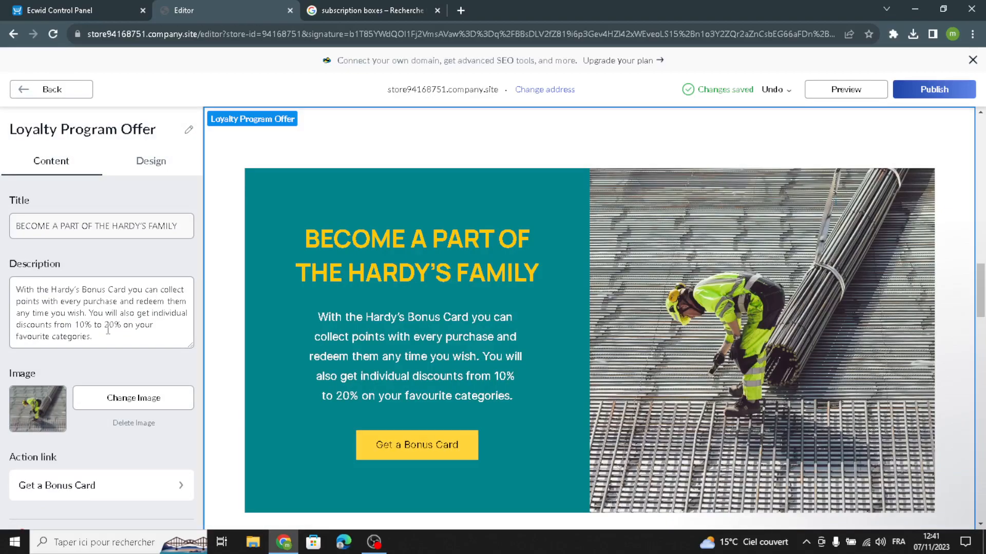
{"action": "left_click", "coordinate": [386, 6]}
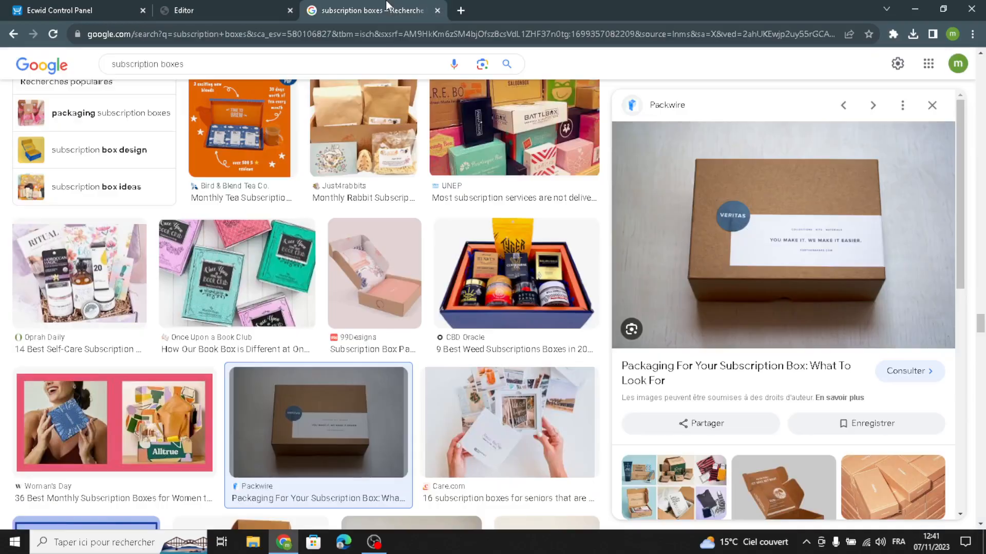
{"action": "scroll", "coordinate": [513, 339], "scroll_direction": "up", "scroll_amount": 15}
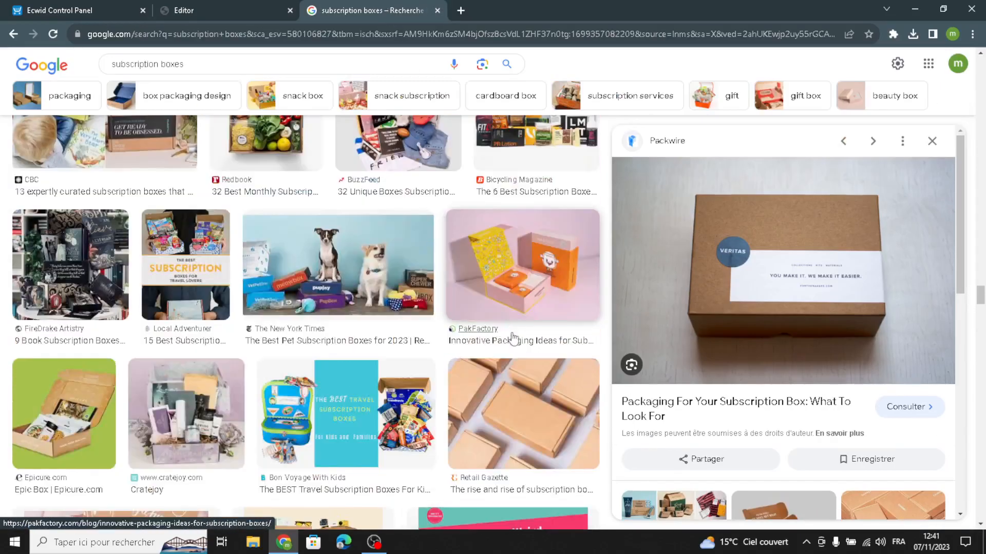
{"action": "left_click", "coordinate": [495, 413]}
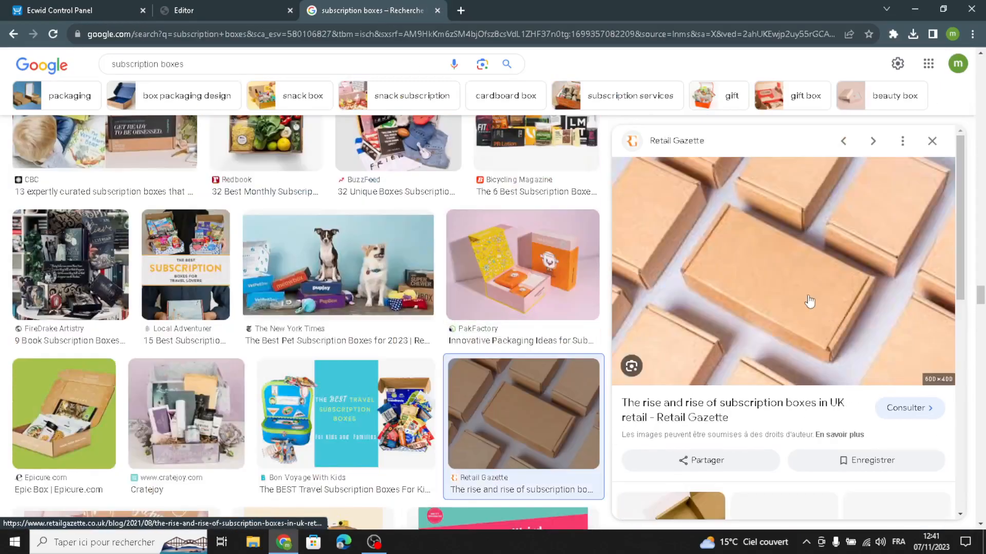
{"action": "right_click", "coordinate": [808, 298]}
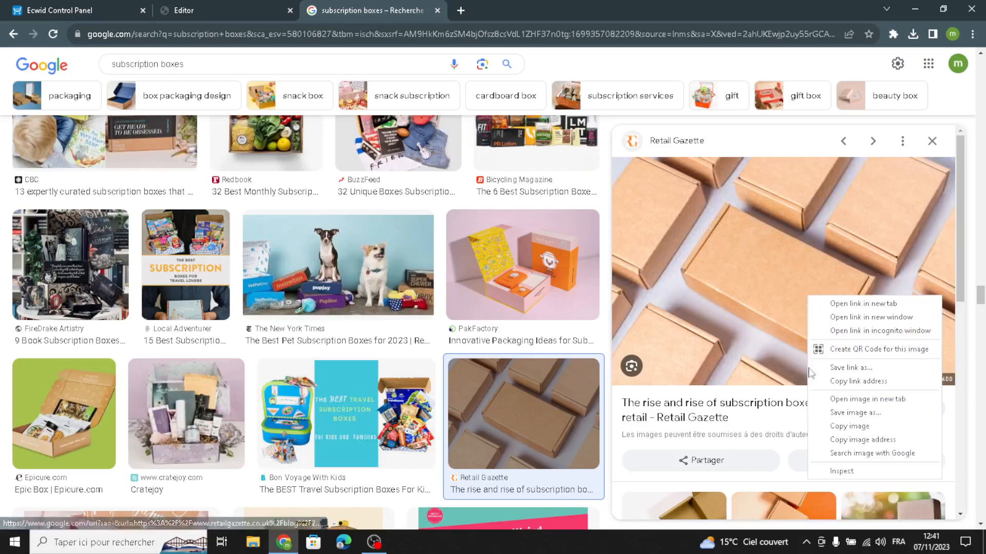
{"action": "left_click", "coordinate": [877, 419]}
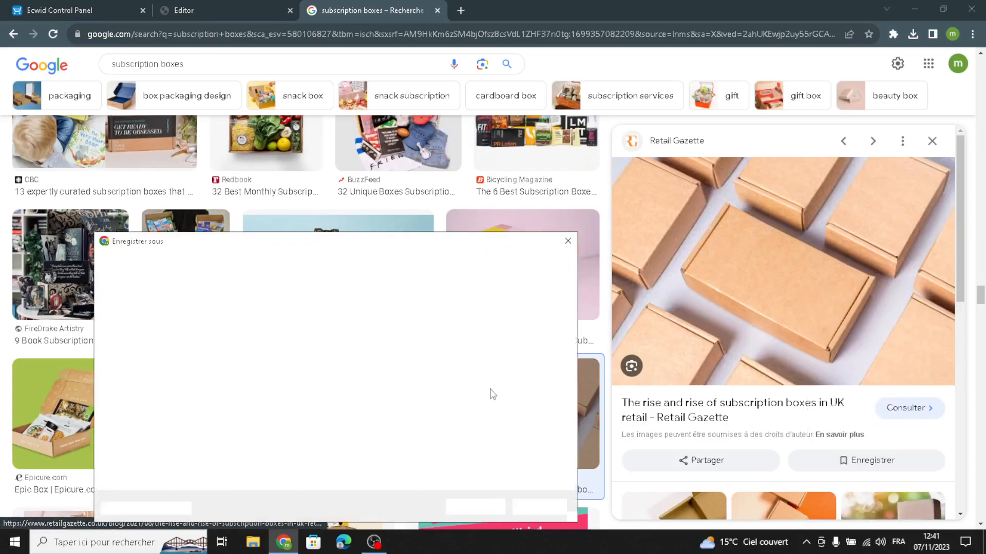
{"action": "left_click", "coordinate": [465, 505]}
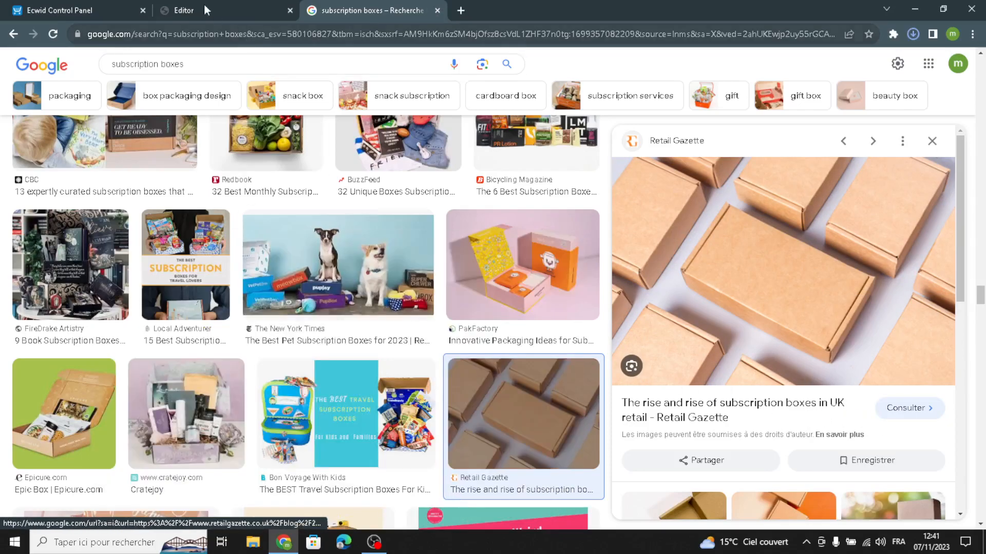
Replace the Loyalty Program Offer section's image with shutterstock_1678514872.jpg from the Téléchargements folder.
{"action": "left_click", "coordinate": [180, 10]}
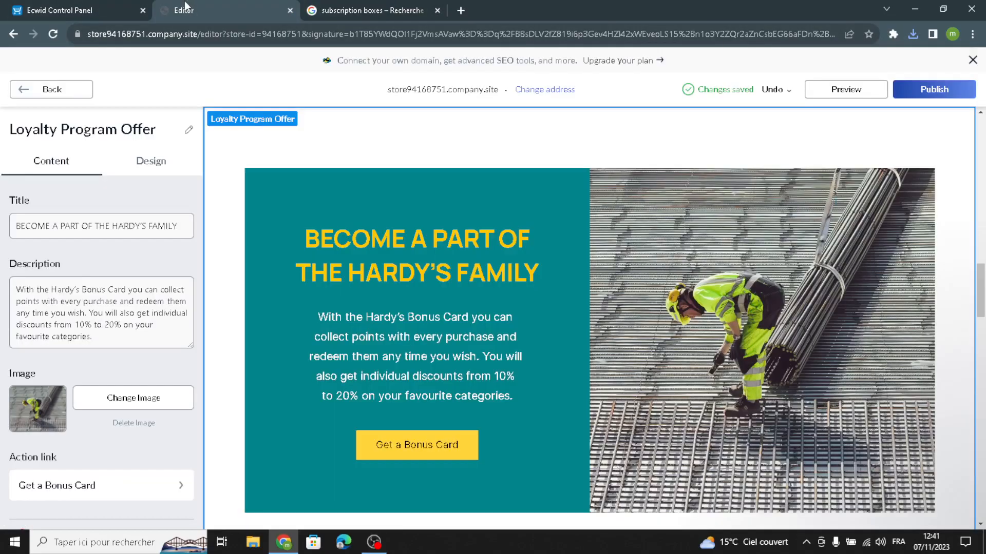
{"action": "left_click", "coordinate": [95, 394]}
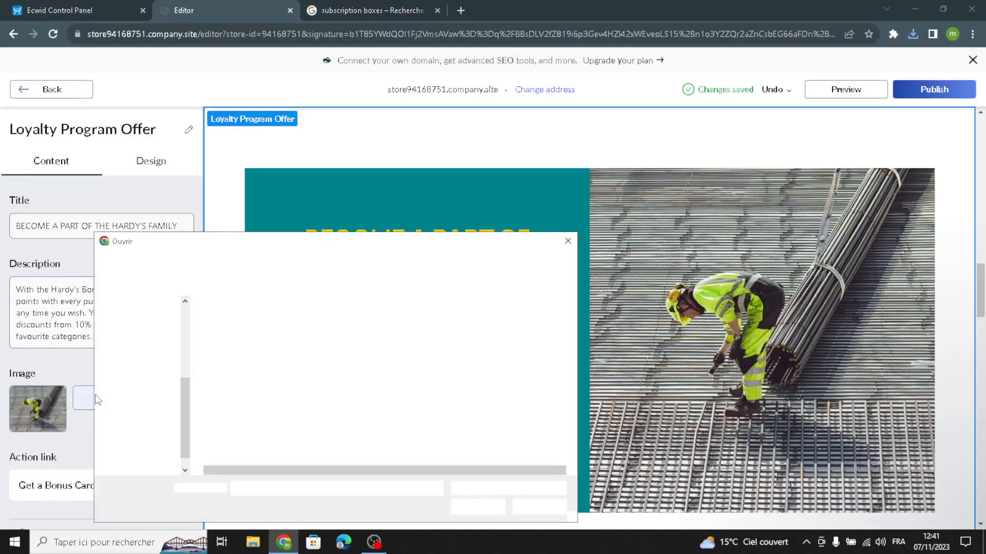
{"action": "left_click", "coordinate": [382, 340]}
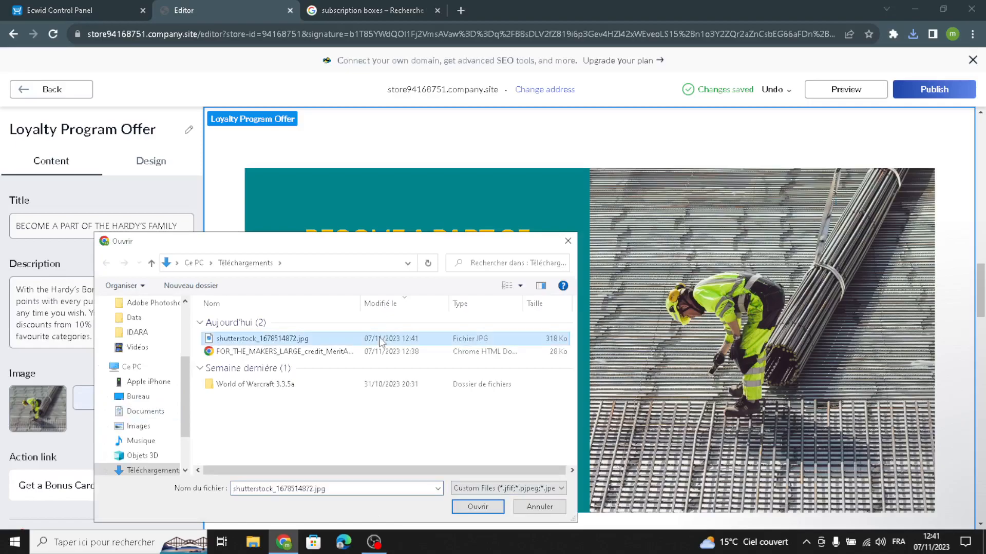
{"action": "left_click", "coordinate": [465, 508]}
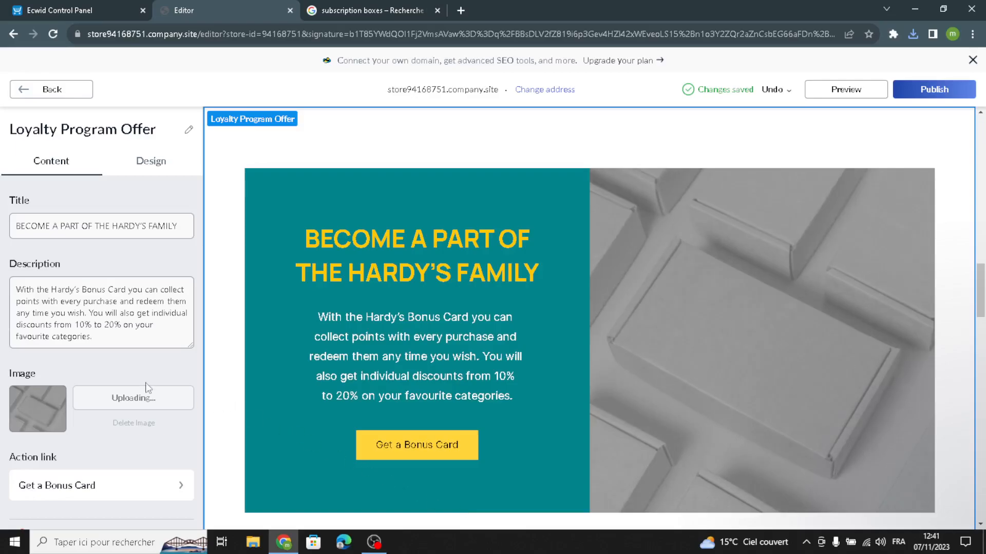
{"action": "left_click_drag", "start_coordinate": [125, 341], "coordinate": [3, 242]}
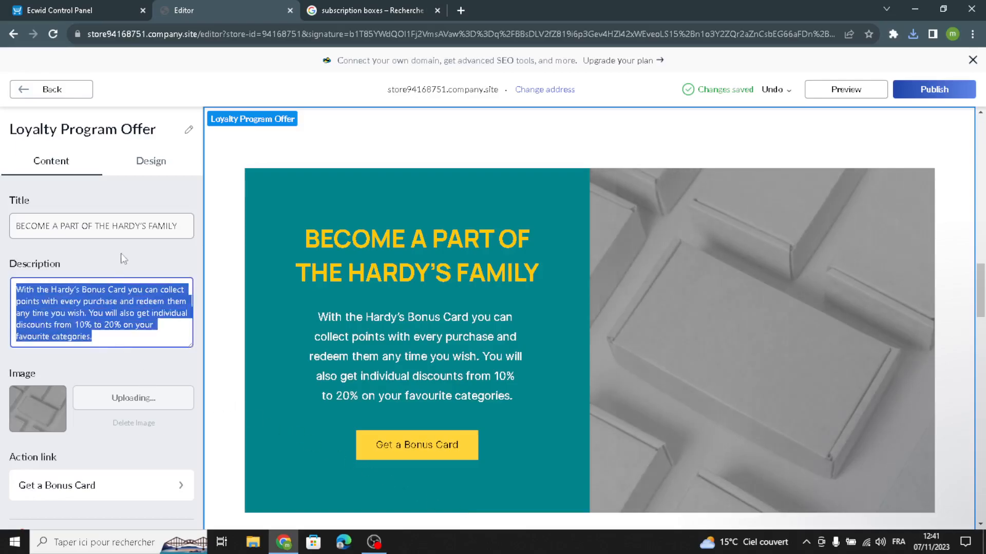
{"action": "left_click_drag", "start_coordinate": [191, 229], "coordinate": [28, 200]}
{"action": "scroll", "coordinate": [96, 401], "scroll_direction": "down", "scroll_amount": 1}
{"action": "scroll", "coordinate": [76, 427], "scroll_direction": "up", "scroll_amount": 1}
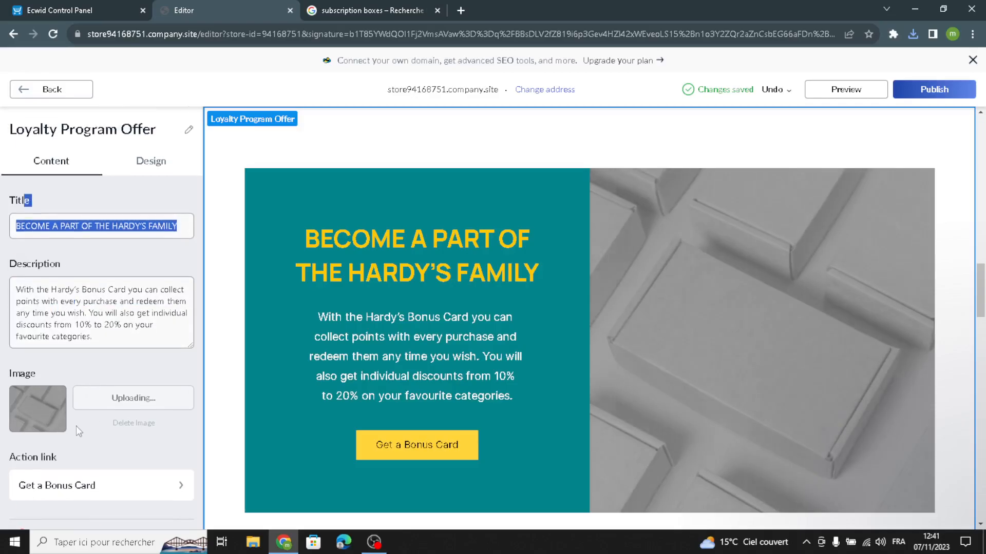
Set the Loyalty Program Offer section's solid background color to the gray-blue preset #9AAAB8.
{"action": "left_click", "coordinate": [161, 159]}
{"action": "left_click", "coordinate": [34, 397]}
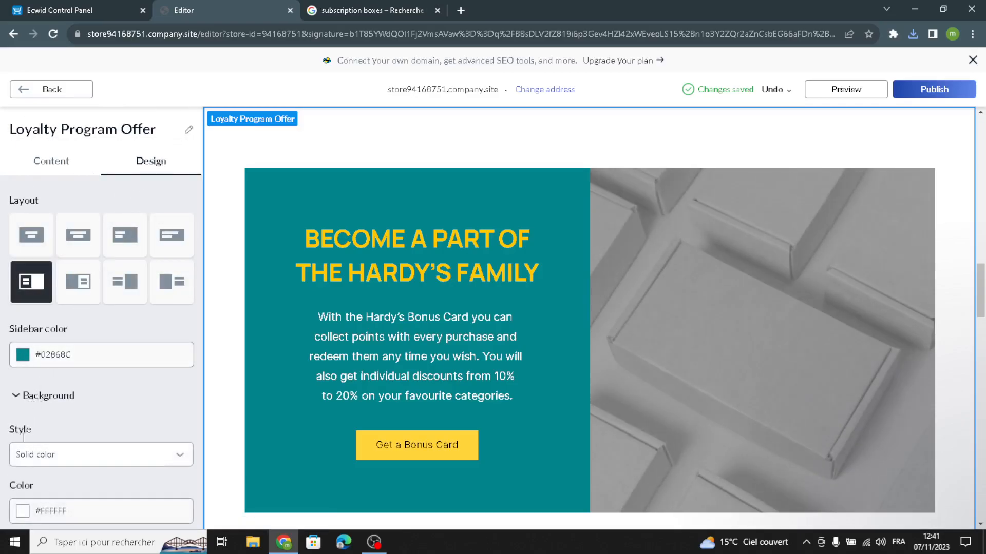
{"action": "left_click", "coordinate": [23, 511]}
{"action": "left_click", "coordinate": [82, 287]}
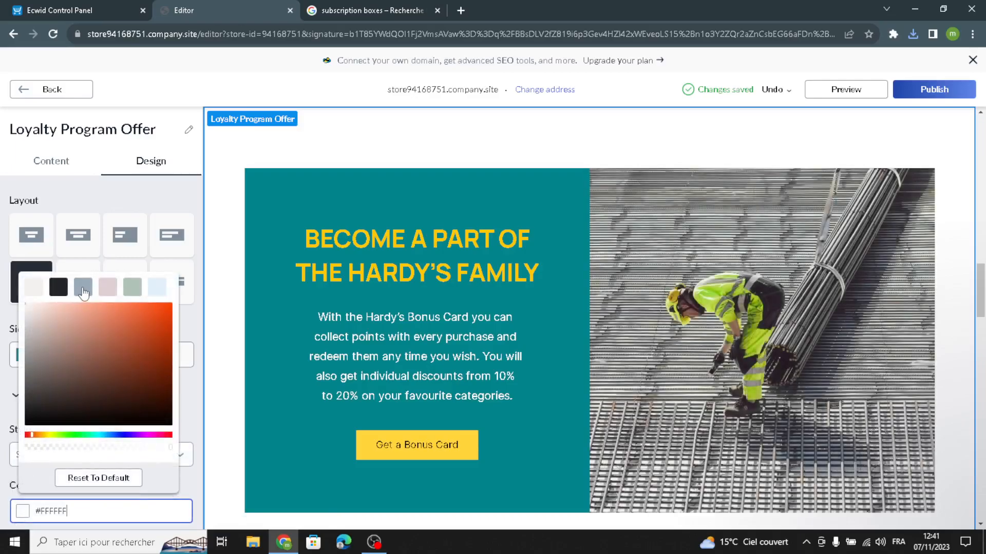
{"action": "left_click", "coordinate": [12, 345]}
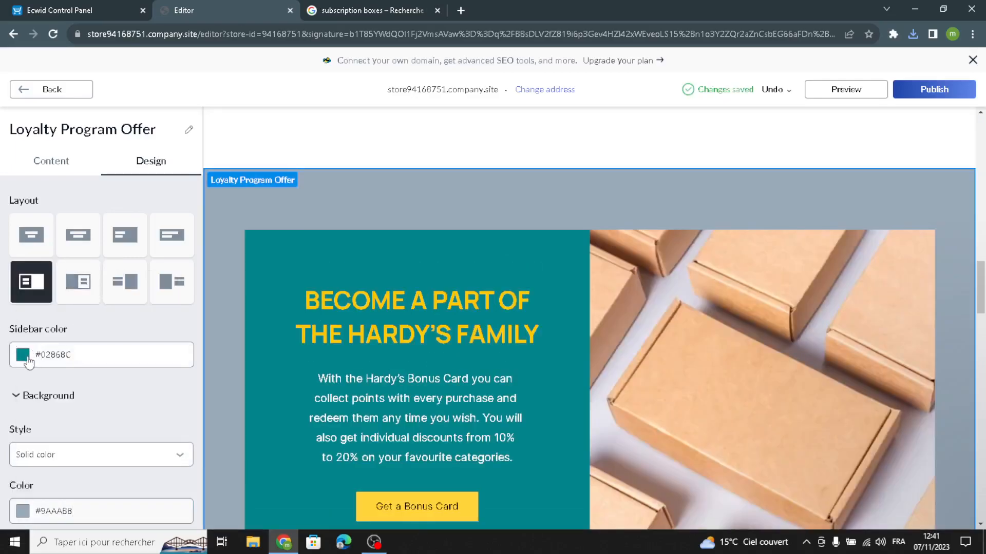
Set the Loyalty Program Offer section's sidebar color to the near-black preset #212427.
{"action": "left_click", "coordinate": [29, 362]}
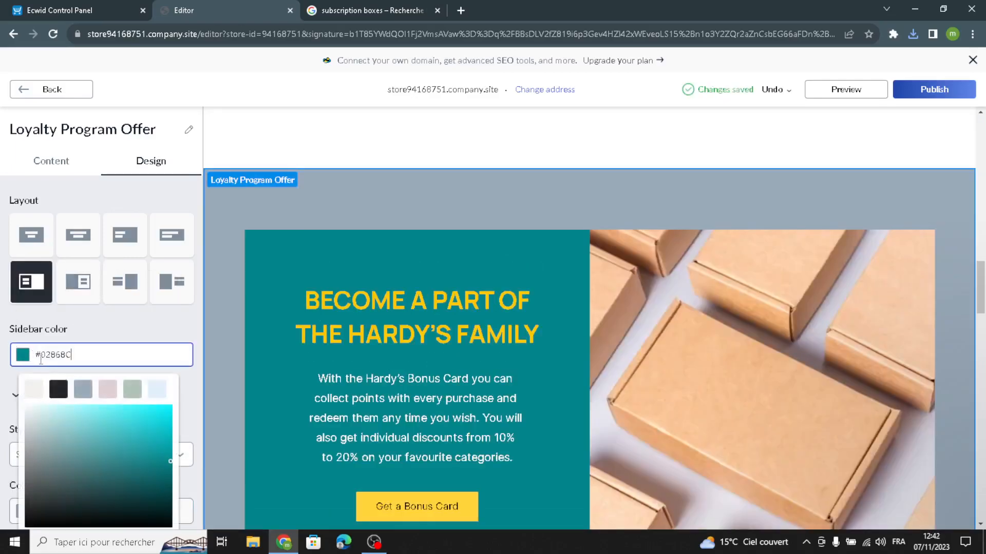
{"action": "left_click", "coordinate": [59, 390]}
{"action": "left_click", "coordinate": [3, 385]}
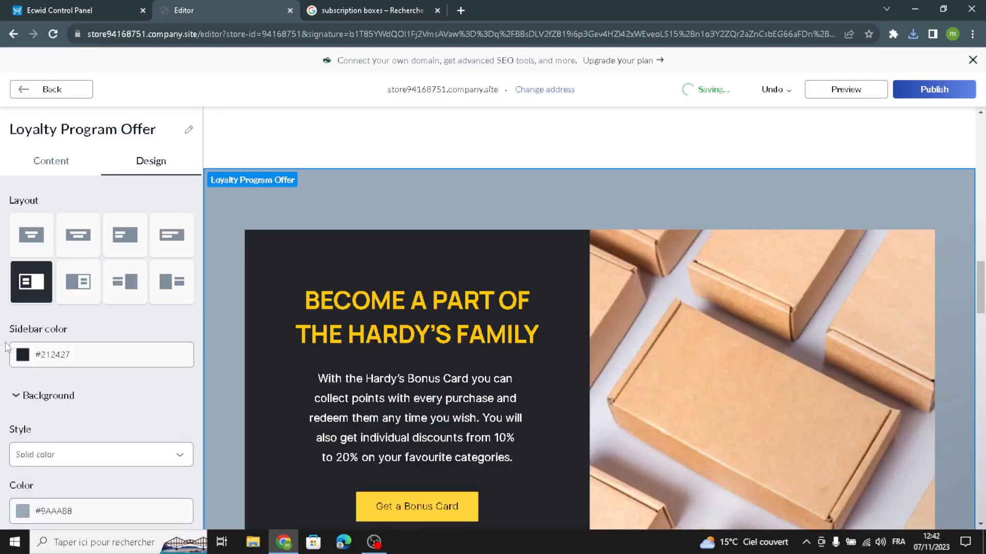
Set the color of the Get a Bonus Card action link button to the gray-green preset #687D70.
{"action": "scroll", "coordinate": [54, 306], "scroll_direction": "down", "scroll_amount": 5}
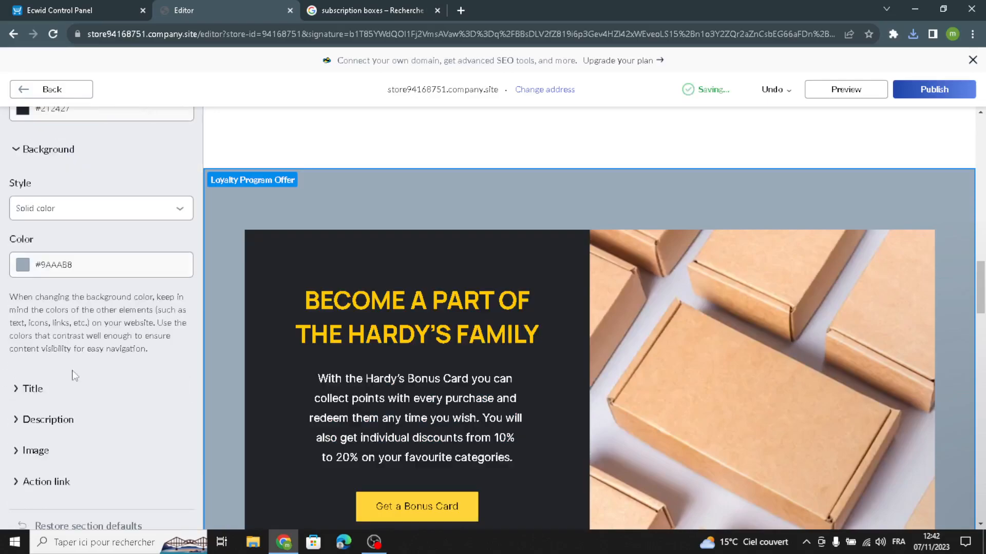
{"action": "left_click", "coordinate": [43, 409]}
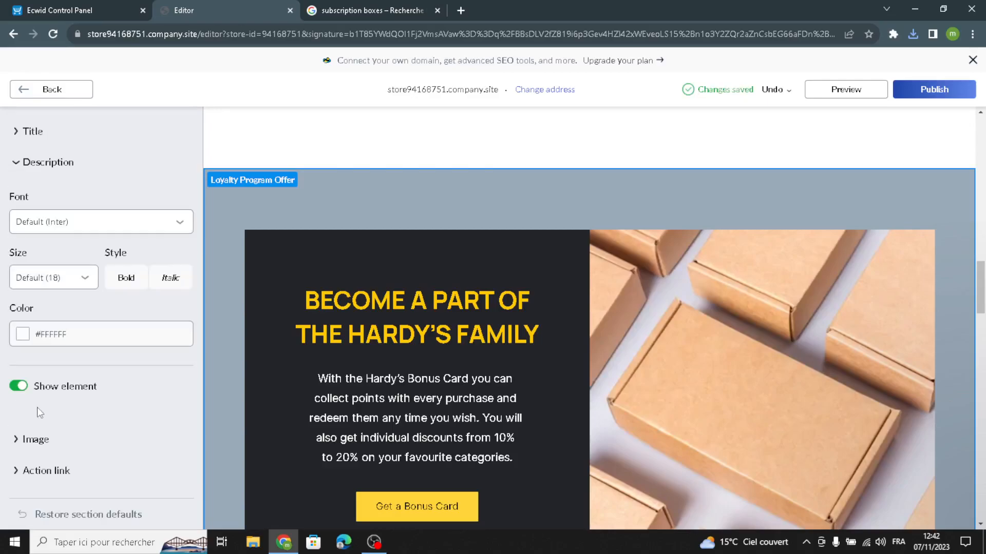
{"action": "left_click", "coordinate": [31, 449]}
{"action": "left_click", "coordinate": [20, 470]}
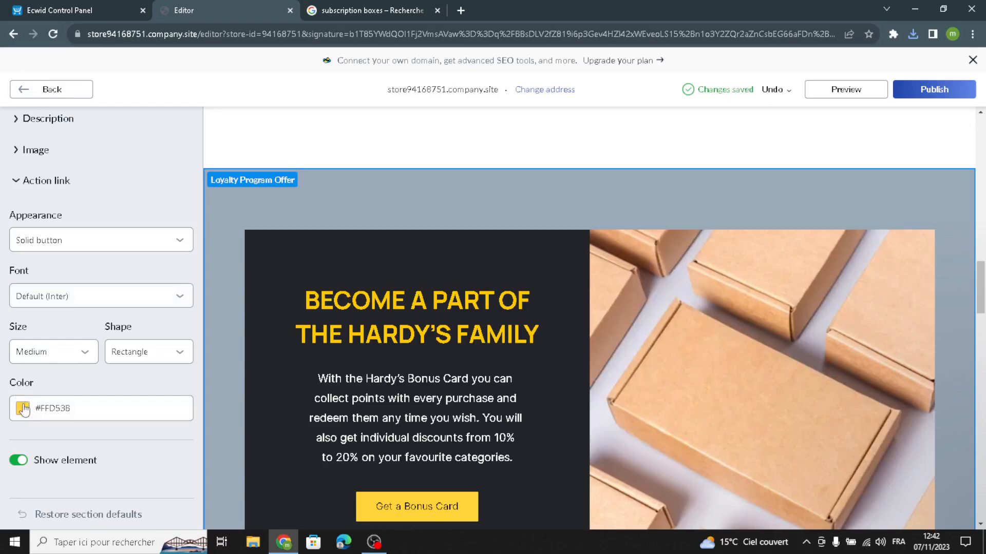
{"action": "left_click", "coordinate": [23, 409]}
{"action": "left_click", "coordinate": [107, 184]}
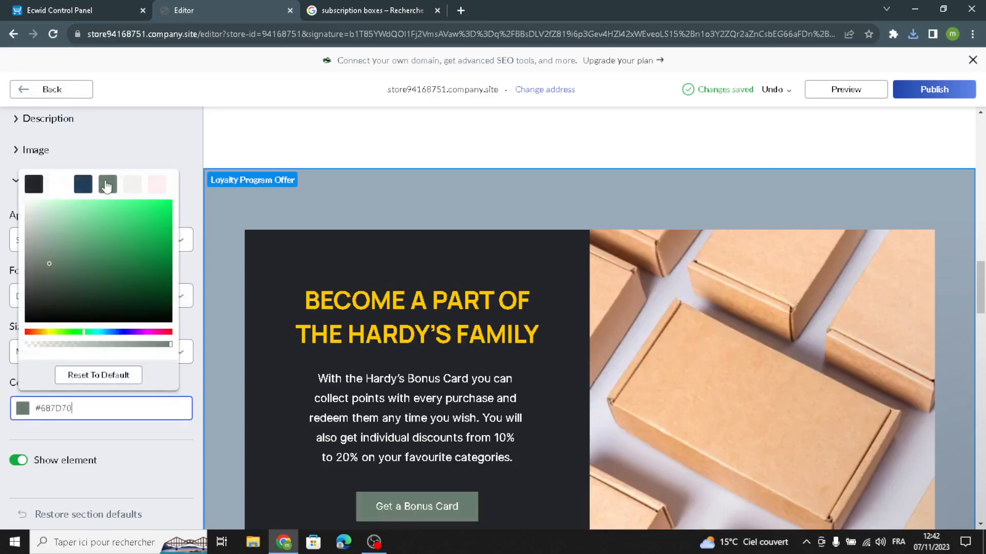
{"action": "left_click", "coordinate": [2, 314]}
Set the Loyalty Program Offer section's title color to the gray-green preset #687D70 and return to the section list.
{"action": "scroll", "coordinate": [102, 327], "scroll_direction": "up", "scroll_amount": 2}
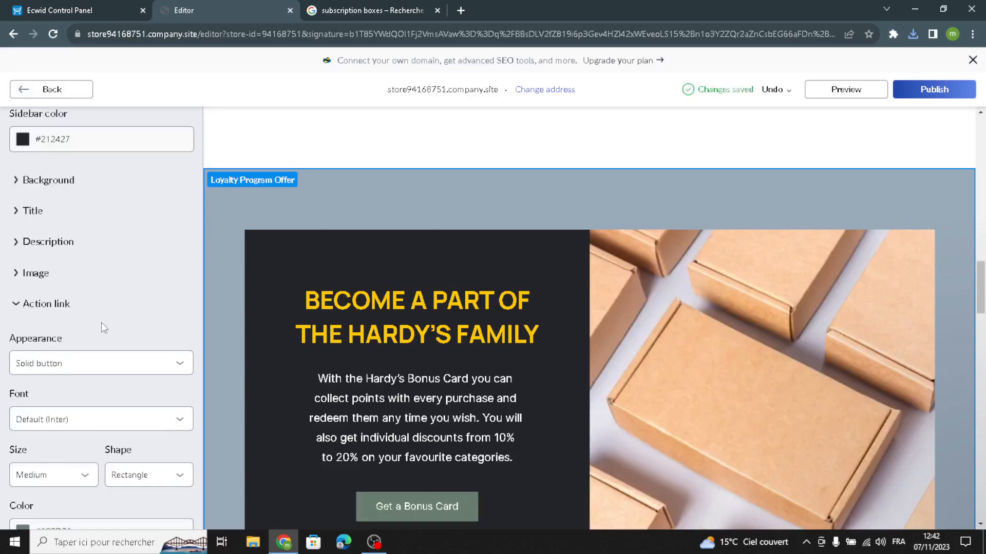
{"action": "left_click", "coordinate": [45, 218]}
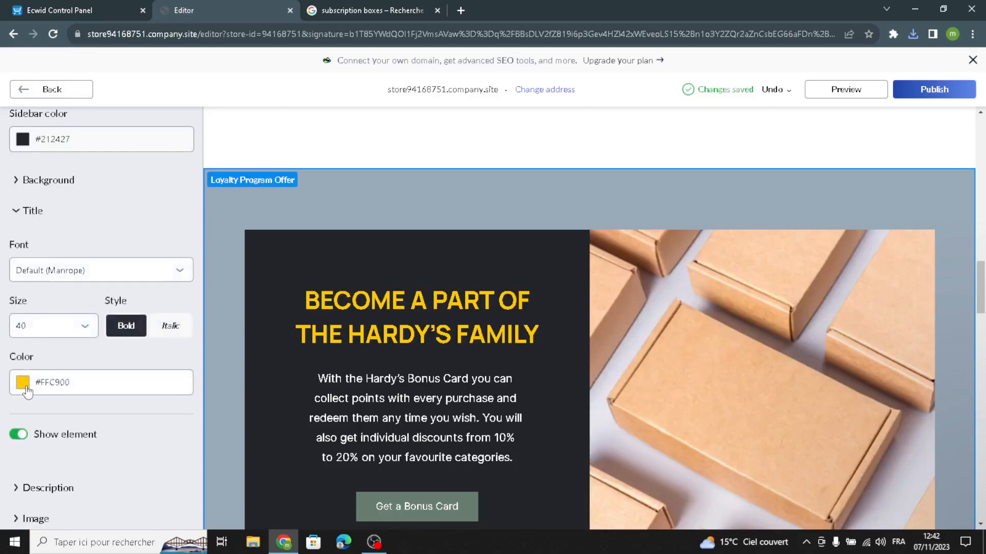
{"action": "left_click", "coordinate": [26, 387]}
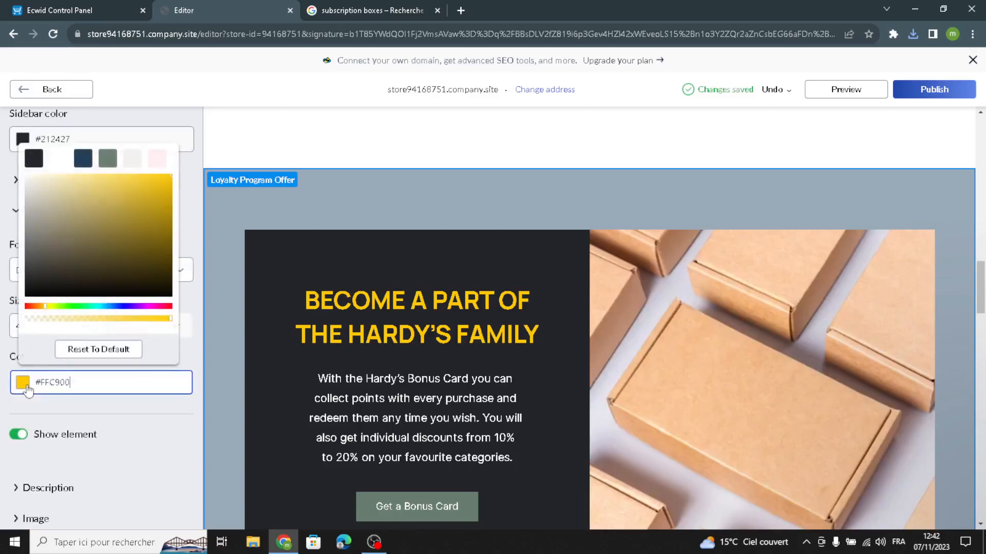
{"action": "left_click", "coordinate": [107, 159]}
{"action": "left_click", "coordinate": [2, 208]}
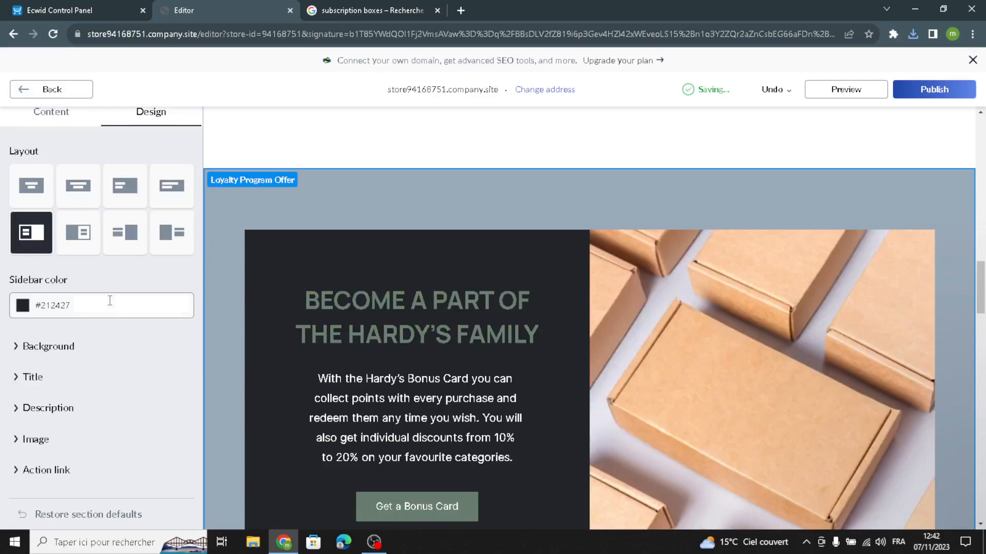
{"action": "left_click", "coordinate": [73, 91]}
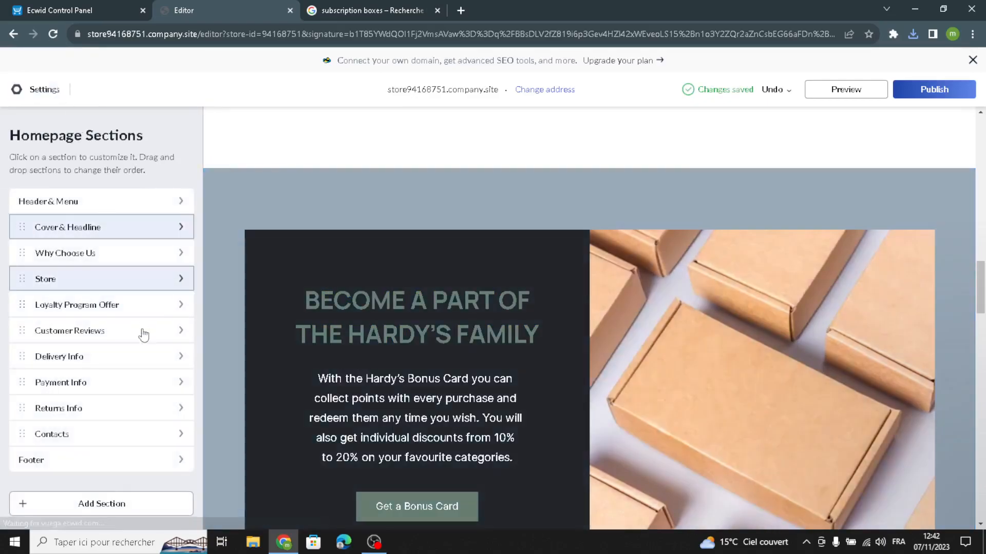
Add a new review to the Customer Reviews section, keeping its placeholder text, author and rating.
{"action": "left_click", "coordinate": [141, 332]}
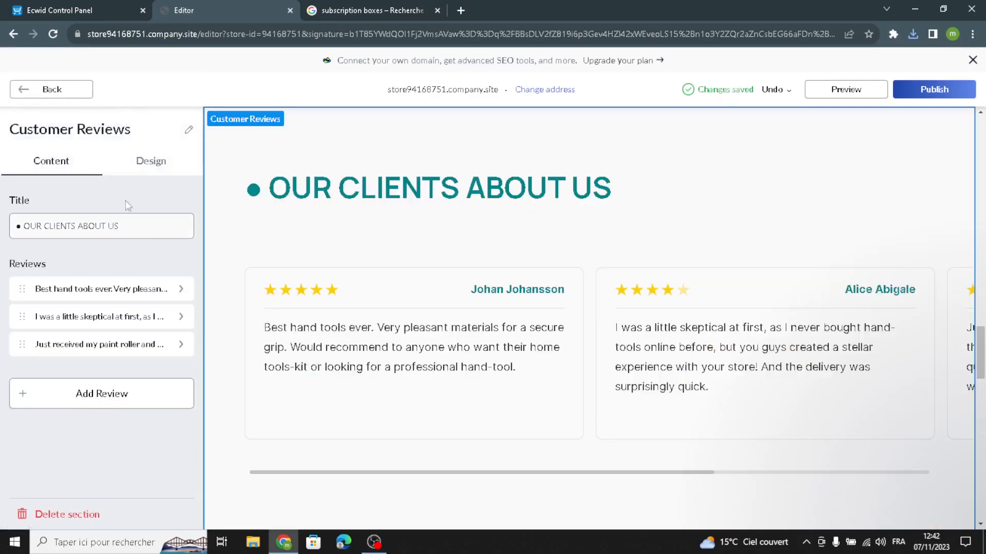
{"action": "left_click", "coordinate": [117, 397]}
{"action": "left_click_drag", "start_coordinate": [149, 207], "coordinate": [15, 207]}
{"action": "triple_click", "coordinate": [66, 283]}
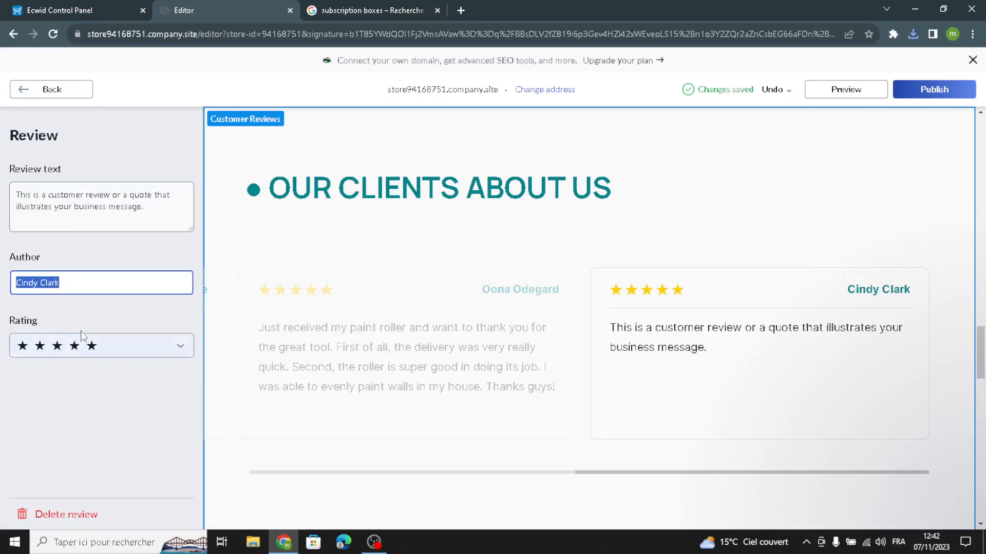
{"action": "left_click", "coordinate": [104, 301]}
{"action": "left_click", "coordinate": [61, 96]}
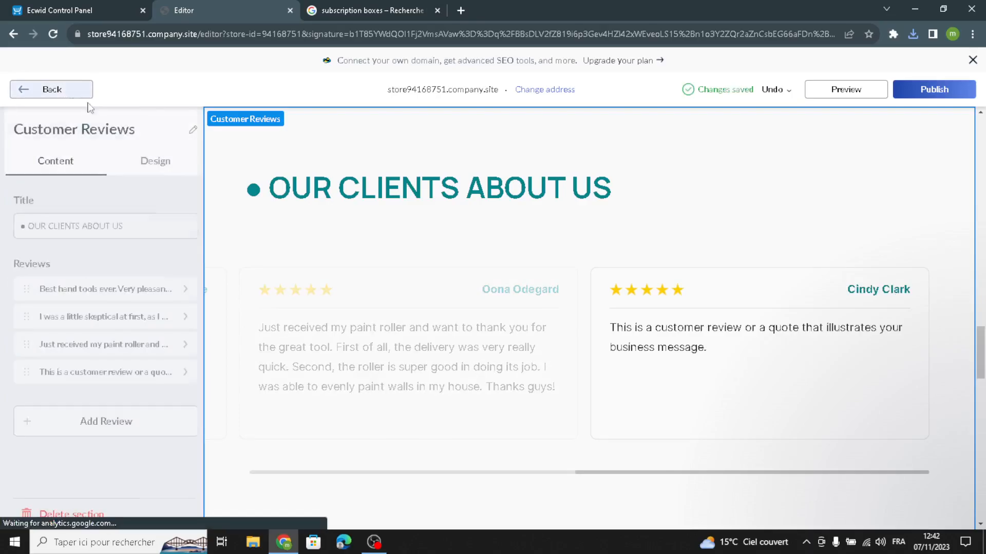
Try several Customer Reviews layouts and apply the three-column card grid with author photos below the review texts.
{"action": "left_click", "coordinate": [159, 160]}
{"action": "left_click", "coordinate": [78, 281]}
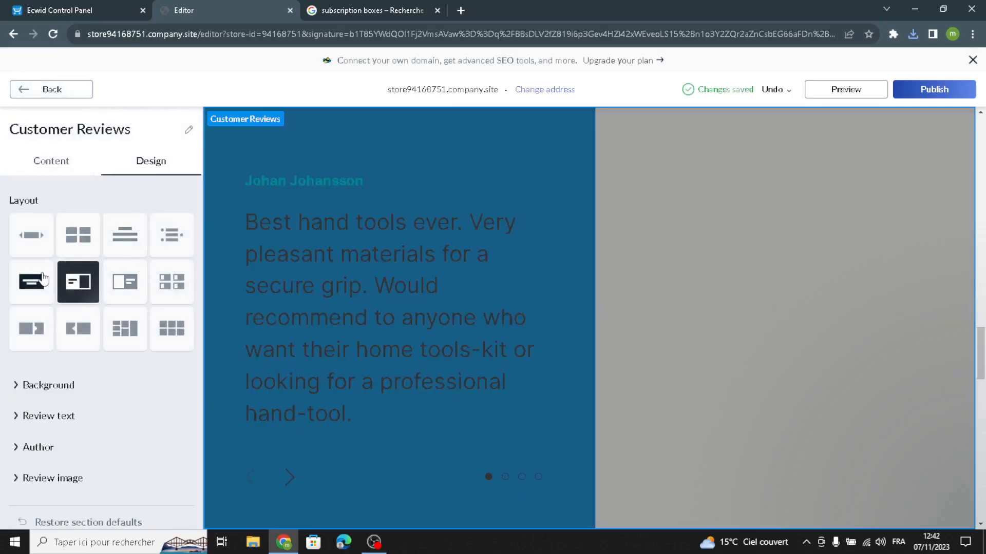
{"action": "left_click", "coordinate": [31, 282]}
{"action": "left_click", "coordinate": [78, 329]}
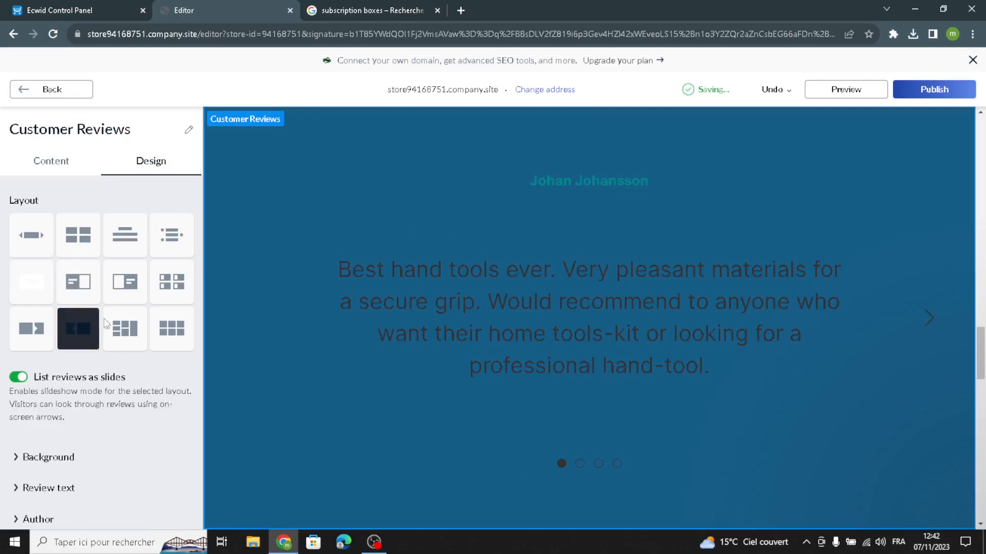
{"action": "left_click", "coordinate": [121, 333]}
{"action": "left_click", "coordinate": [42, 91]}
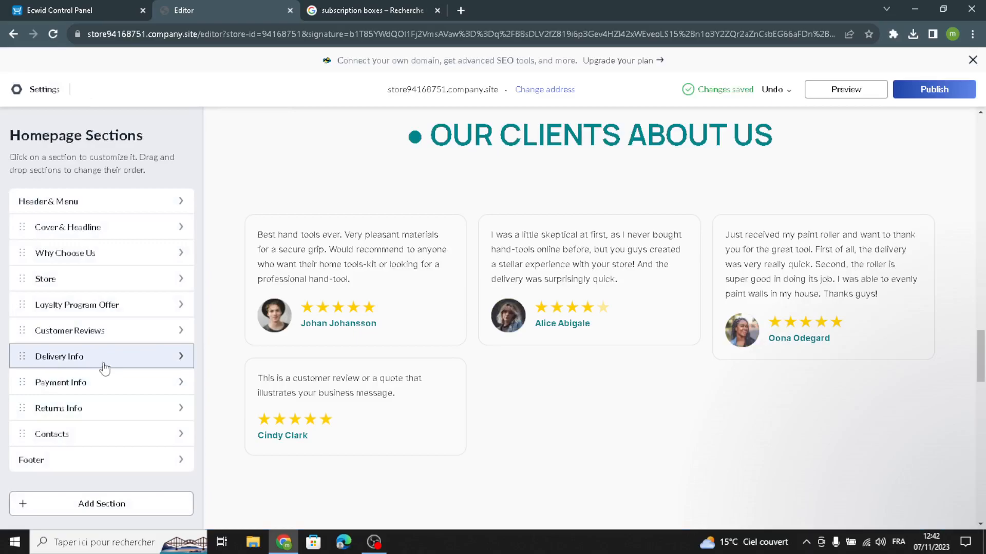
Change the Delivery Info section's layout to the one with the description beside the title.
{"action": "left_click", "coordinate": [103, 364]}
{"action": "left_click_drag", "start_coordinate": [170, 331], "coordinate": [35, 285]}
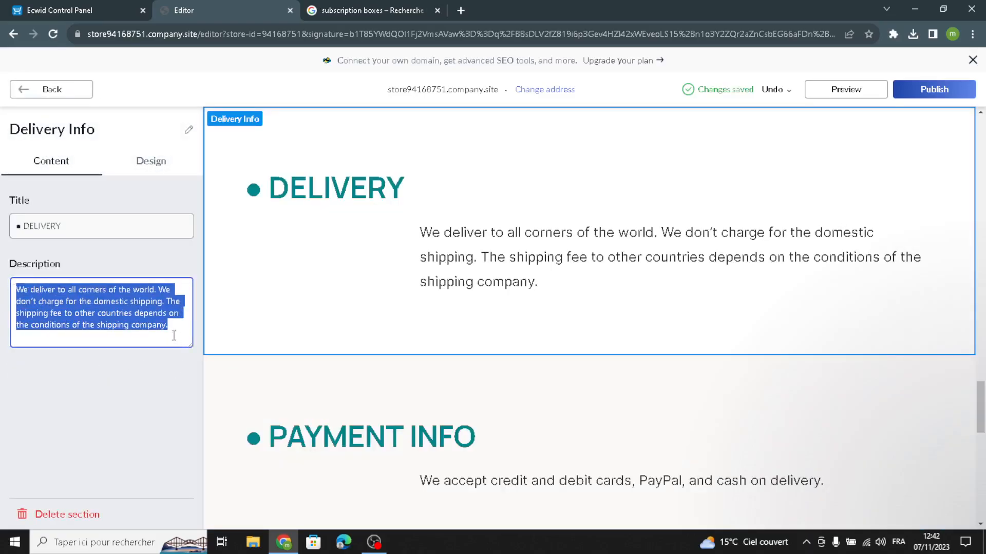
{"action": "left_click", "coordinate": [149, 162]}
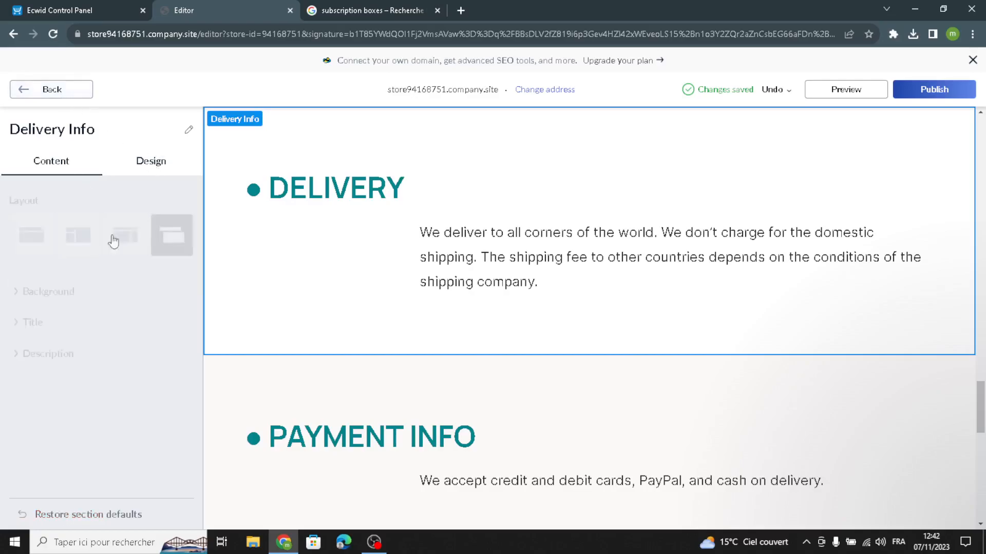
{"action": "left_click", "coordinate": [75, 246]}
{"action": "left_click", "coordinate": [46, 89]}
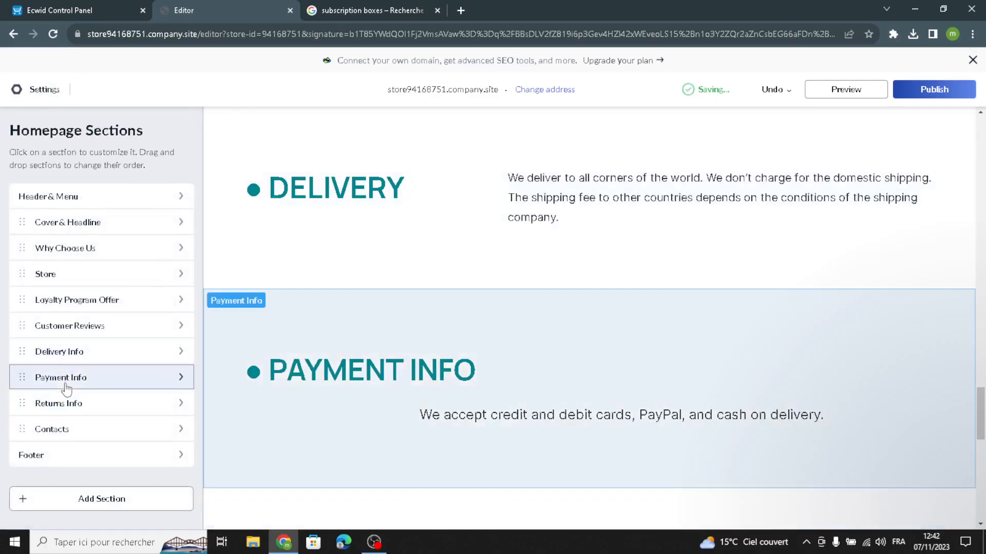
Review the description texts of the Payment Info and Returns Info sections and the Returns Info design options.
{"action": "left_click", "coordinate": [64, 384]}
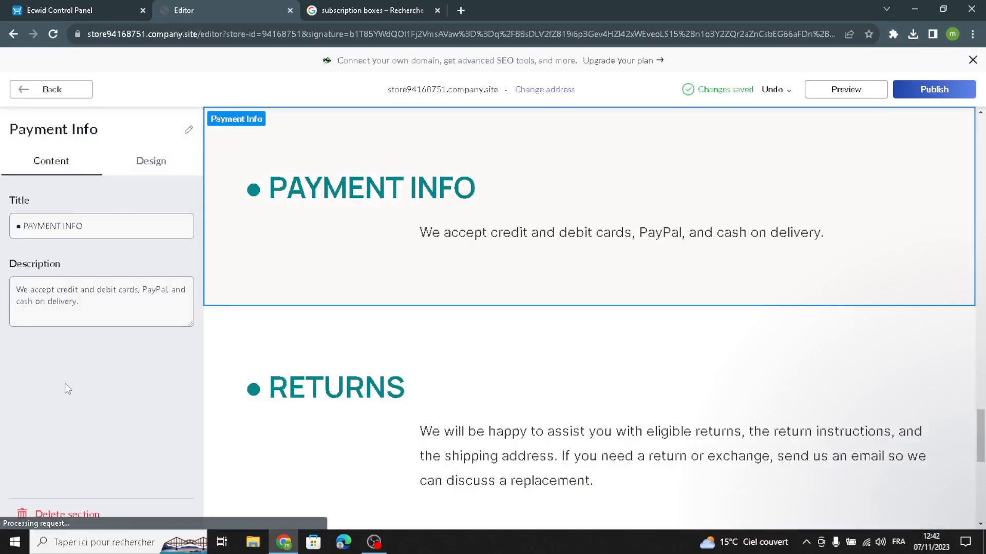
{"action": "left_click_drag", "start_coordinate": [135, 335], "coordinate": [29, 218]}
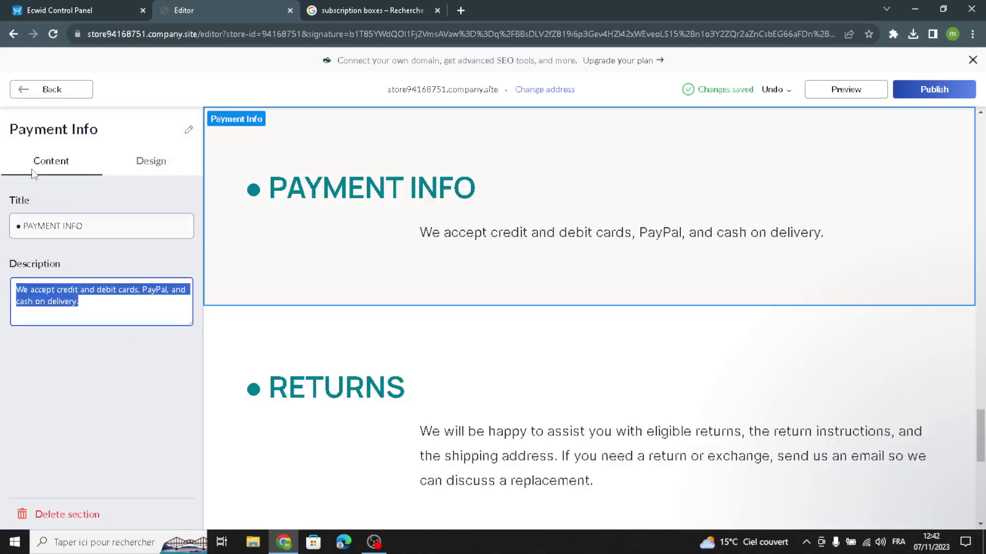
{"action": "left_click", "coordinate": [72, 90]}
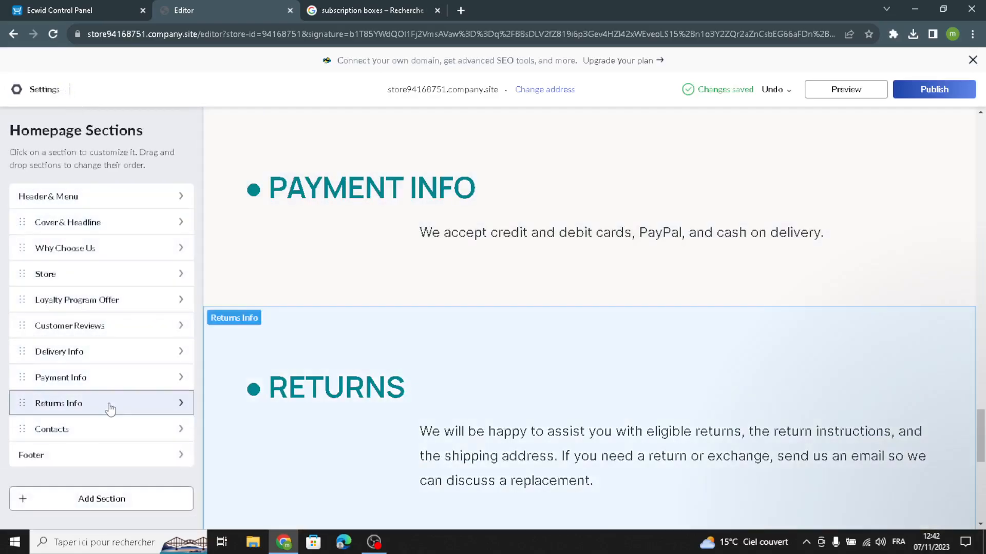
{"action": "left_click", "coordinate": [110, 408]}
{"action": "left_click_drag", "start_coordinate": [103, 335], "coordinate": [1, 272]}
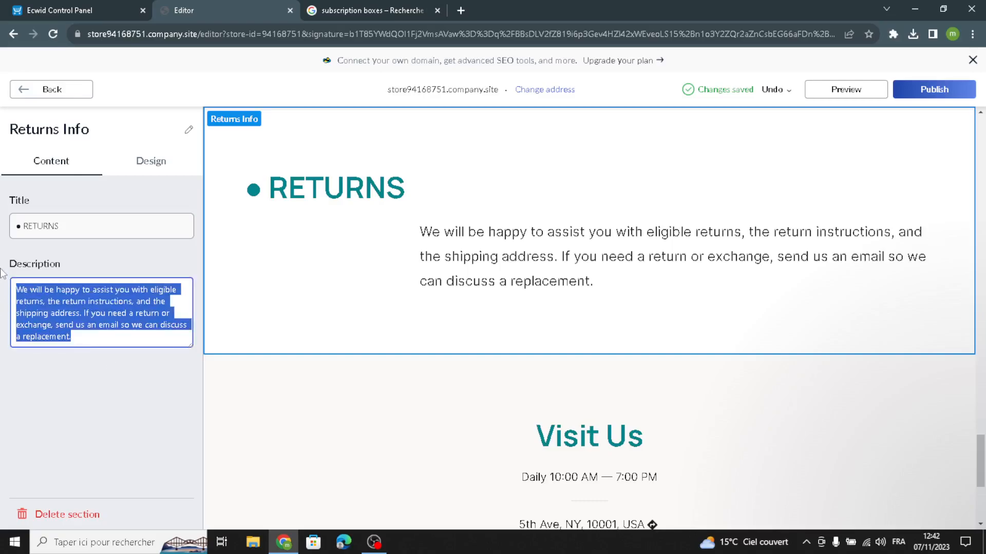
{"action": "left_click", "coordinate": [147, 160]}
{"action": "left_click", "coordinate": [78, 165]}
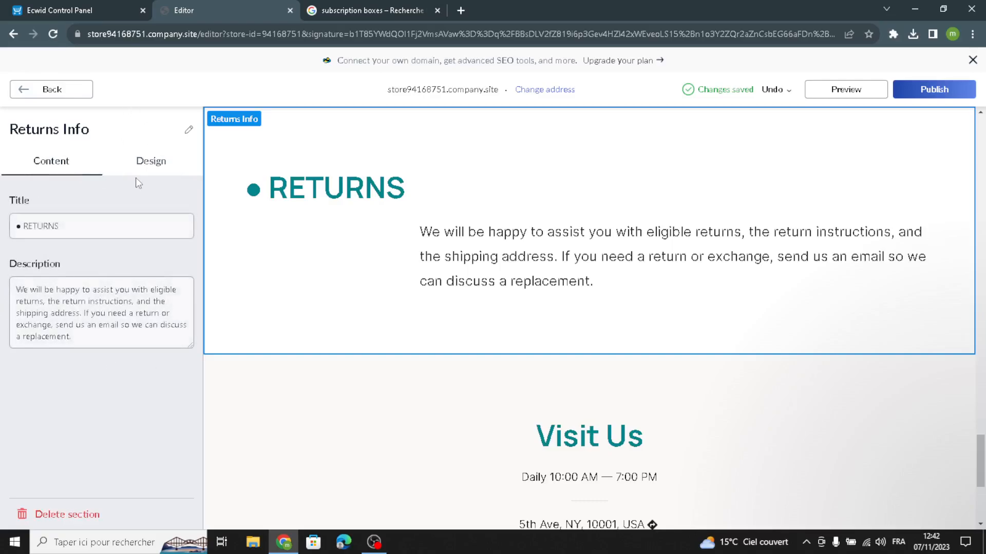
{"action": "left_click", "coordinate": [137, 173]}
{"action": "left_click", "coordinate": [73, 91]}
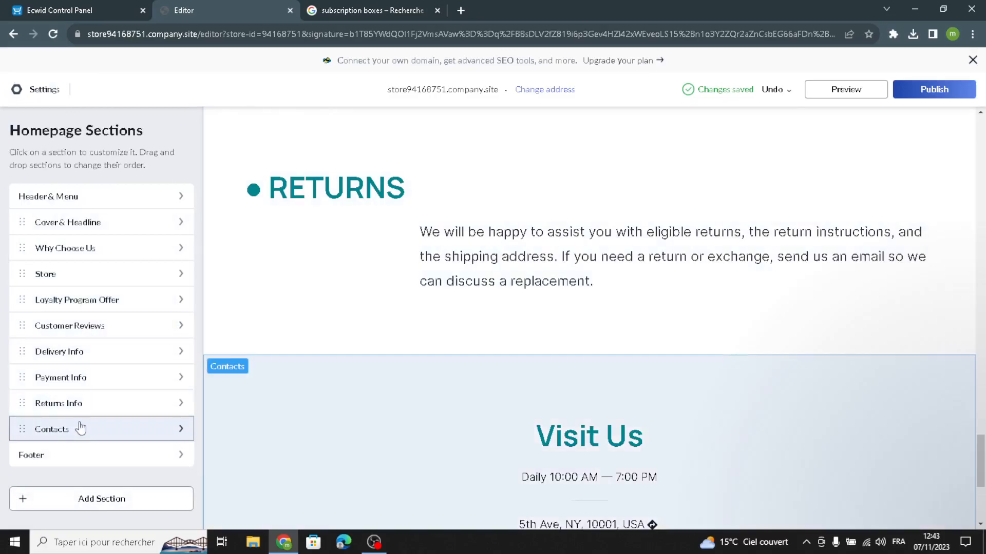
Enter "We are always happy to see you." as the Contacts section's description.
{"action": "left_click", "coordinate": [81, 428]}
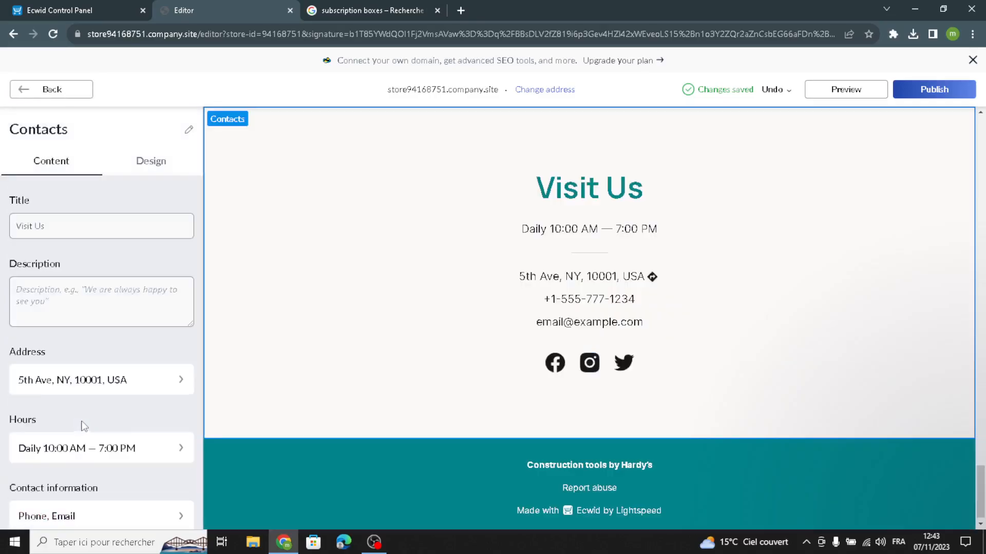
{"action": "left_click", "coordinate": [116, 299]}
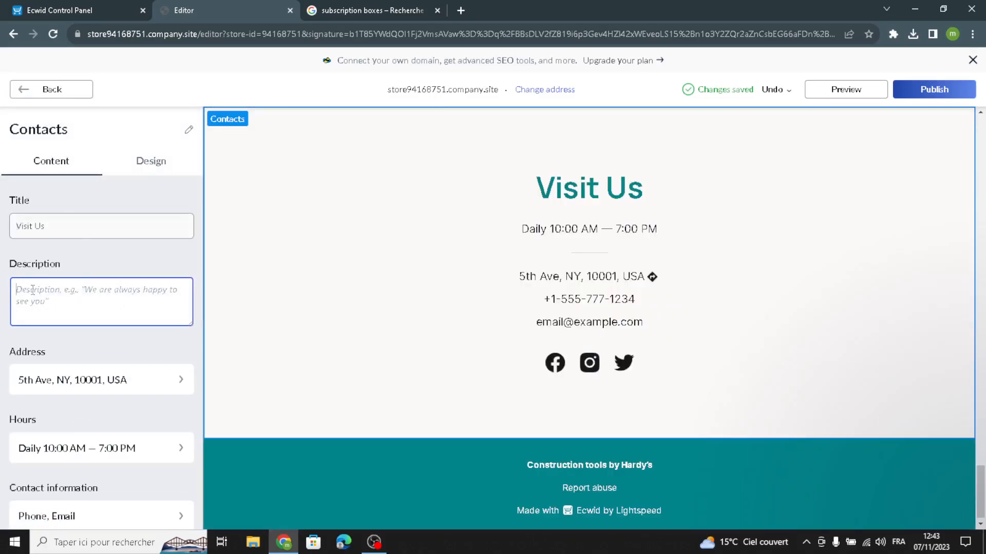
{"action": "type", "text": "w<"}
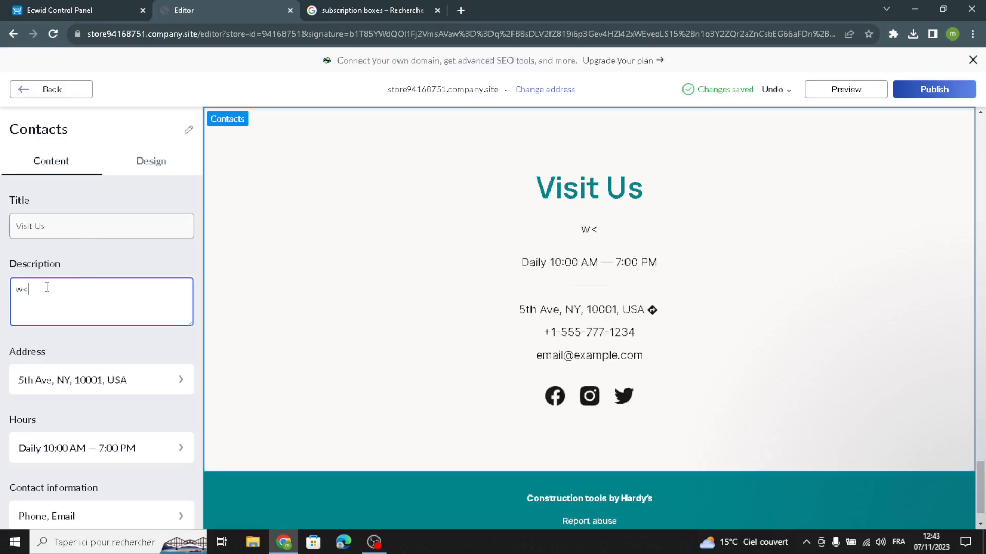
{"action": "key", "text": "BackSpace"}
{"action": "key", "text": "BackSpace"}
{"action": "key", "text": "BackSpace"}
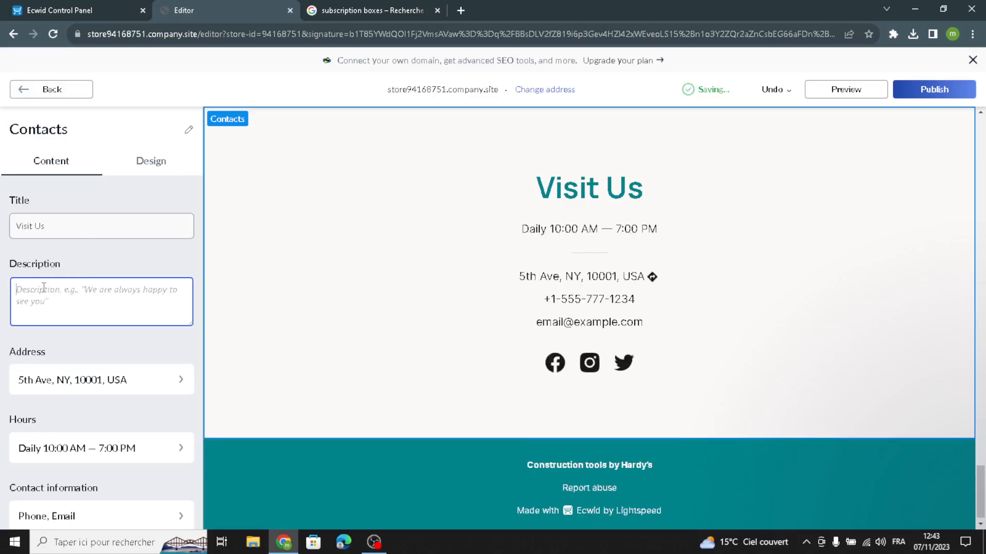
{"action": "type", "text": "We ar"}
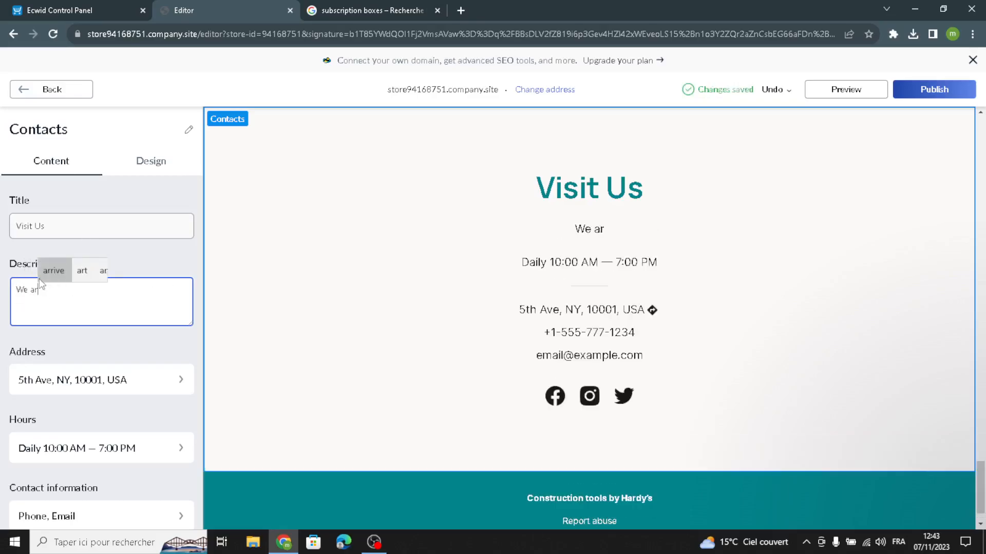
{"action": "type", "text": "e always a"}
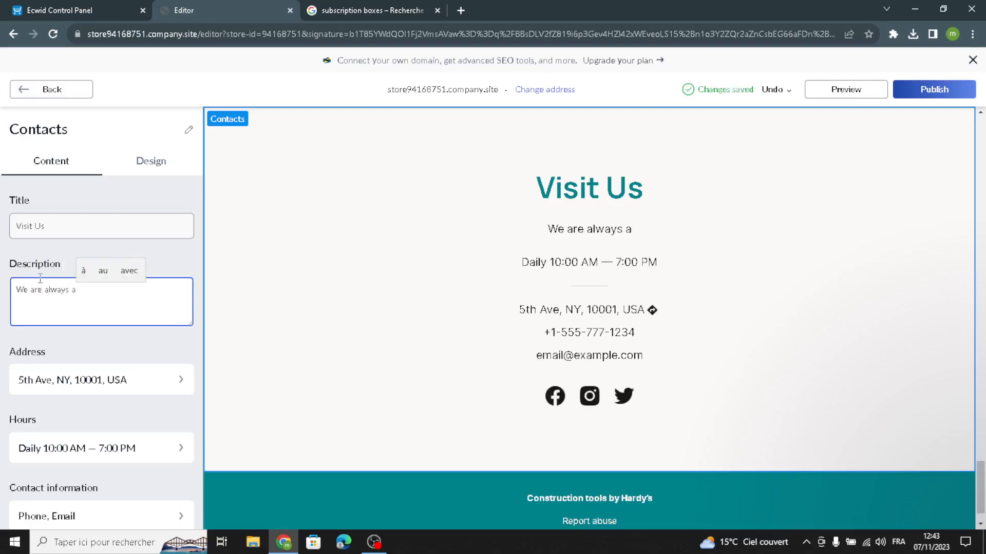
{"action": "key", "text": "BackSpace"}
{"action": "type", "text": "happy to "}
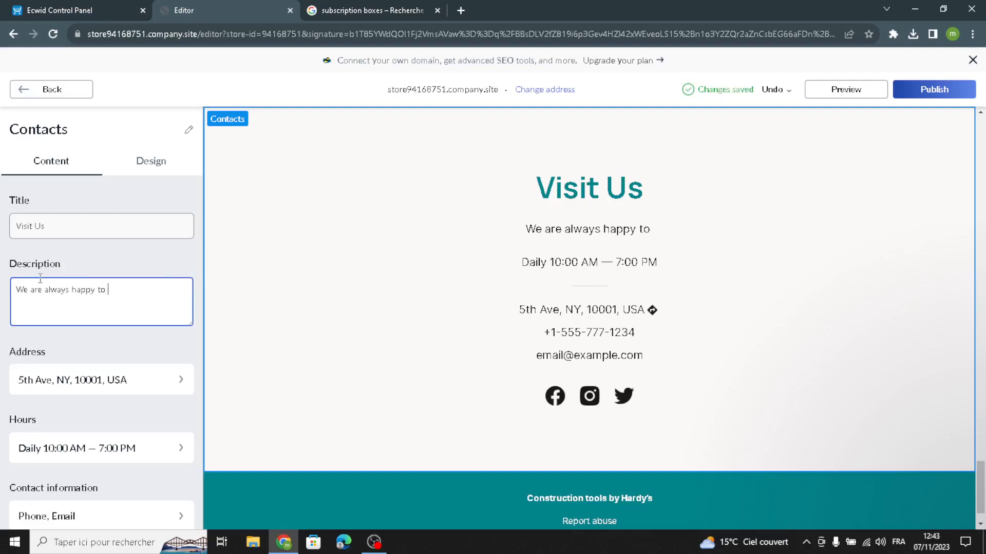
{"action": "type", "text": "see you."}
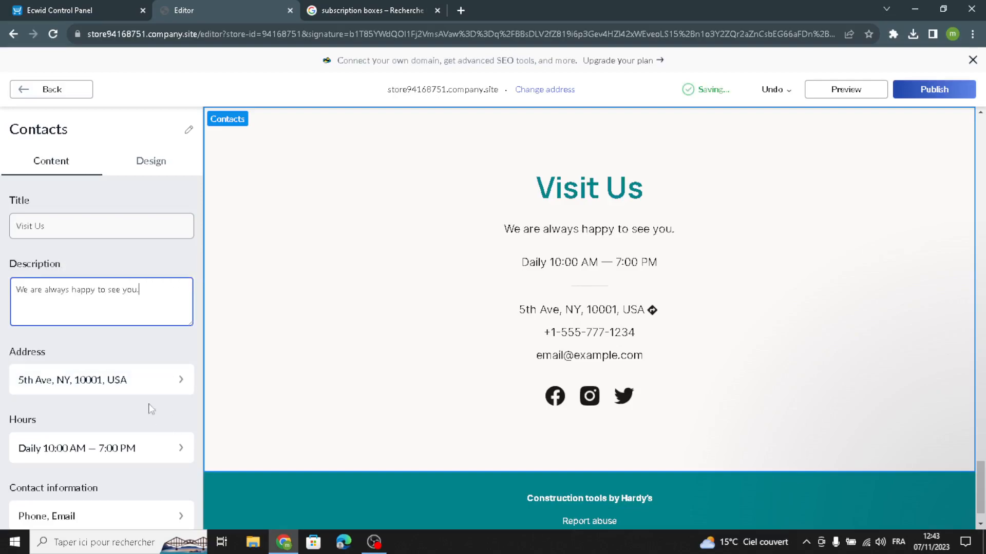
Enter "Address" as the subheading of the Contacts section's address and check its Google Maps settings.
{"action": "left_click", "coordinate": [128, 386]}
{"action": "left_click", "coordinate": [121, 194]}
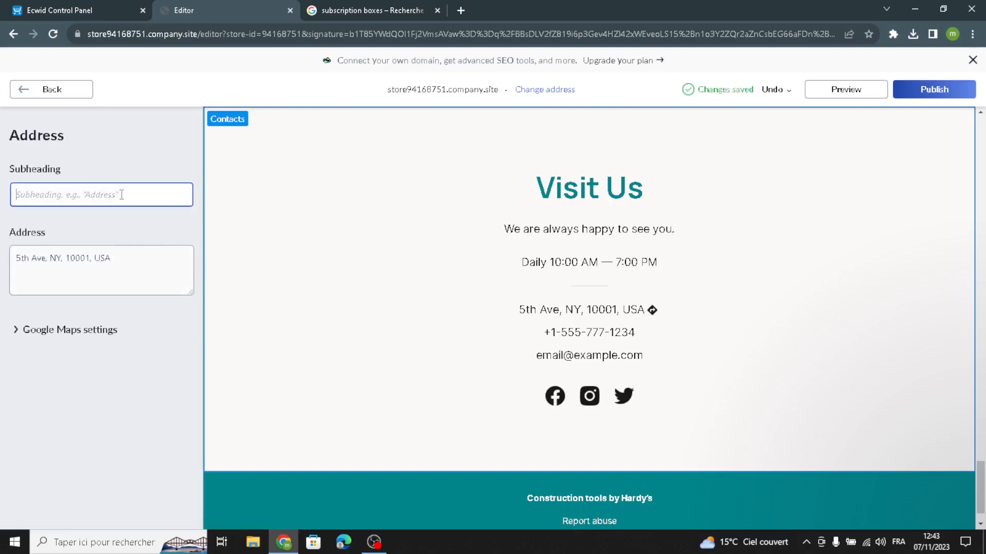
{"action": "type", "text": "Address"}
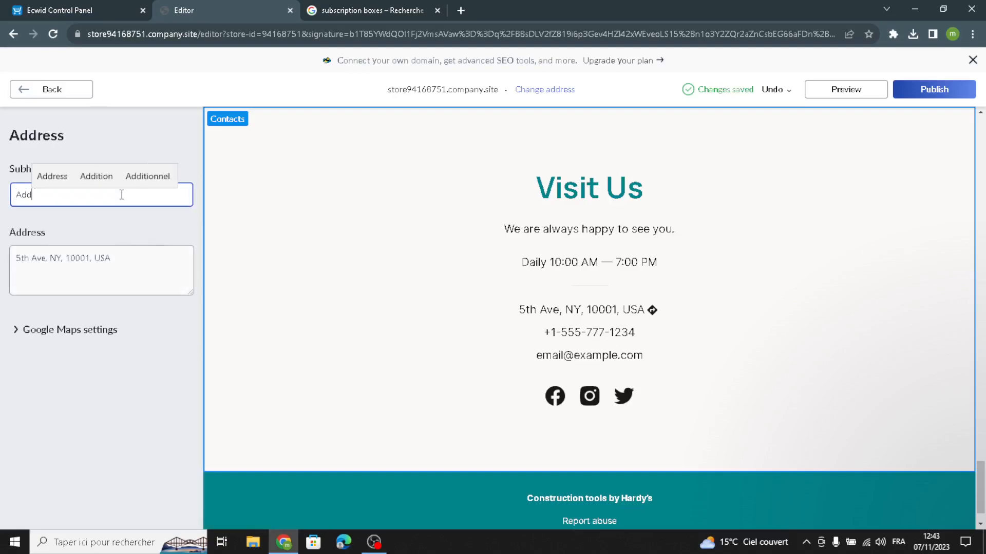
{"action": "left_click", "coordinate": [39, 333]}
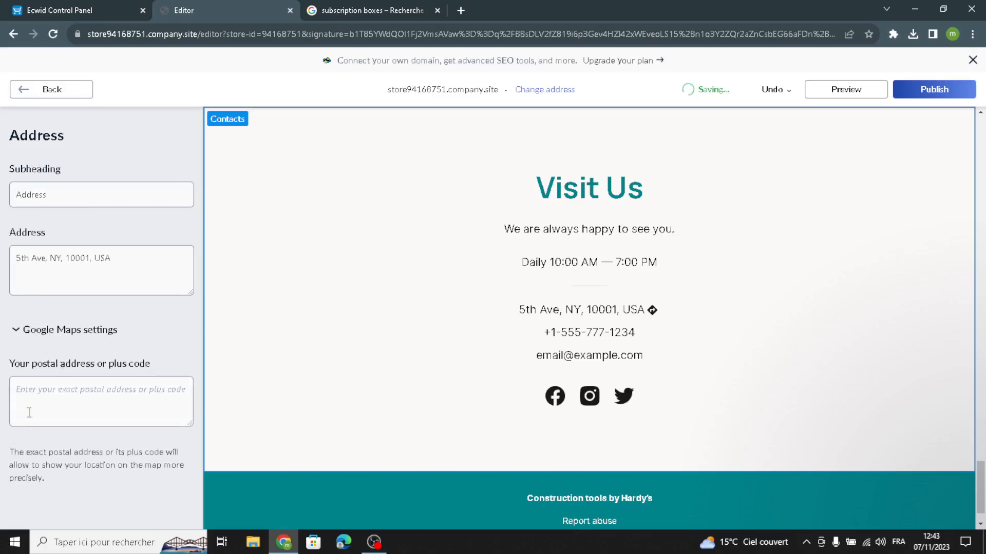
{"action": "left_click", "coordinate": [23, 89]}
Enter "Open hours" as the subheading of the Contacts section's hours.
{"action": "scroll", "coordinate": [68, 403], "scroll_direction": "down", "scroll_amount": 1}
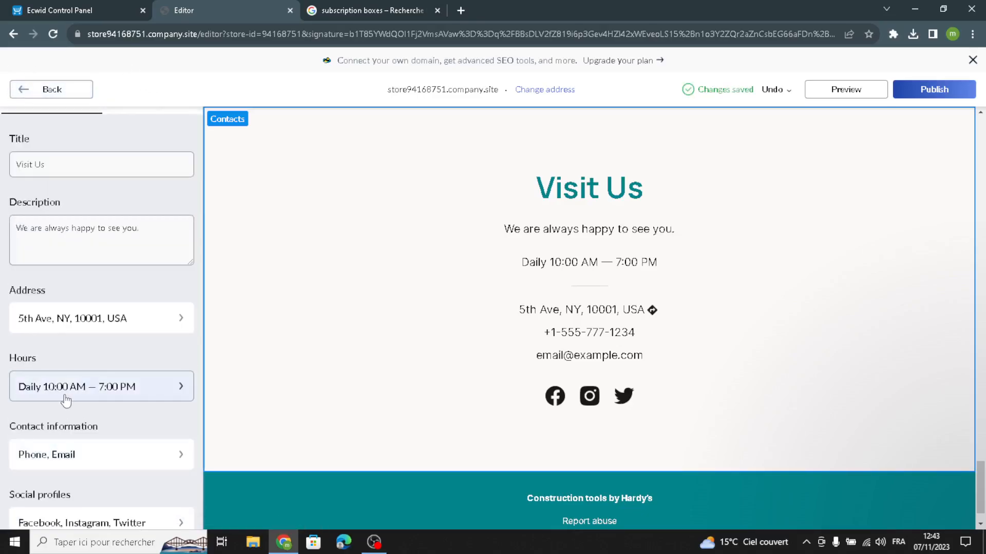
{"action": "left_click", "coordinate": [65, 394]}
{"action": "left_click", "coordinate": [98, 195]}
{"action": "type", "text": "Open "}
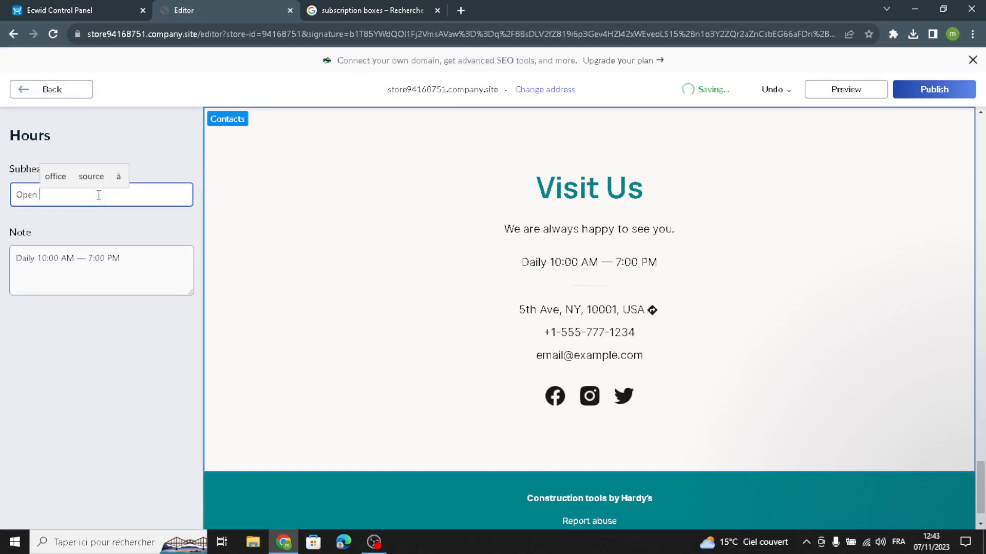
{"action": "type", "text": "hours"}
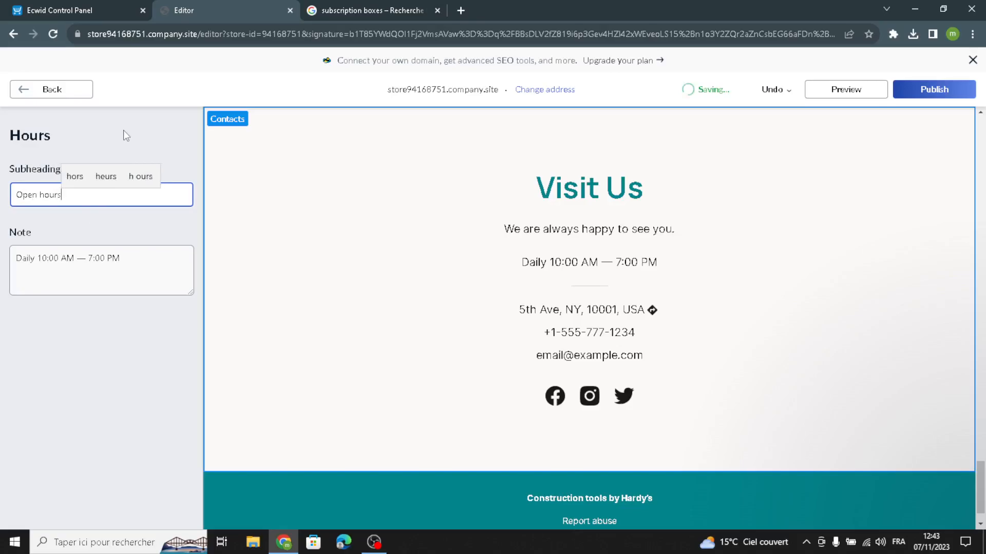
{"action": "left_click", "coordinate": [31, 98]}
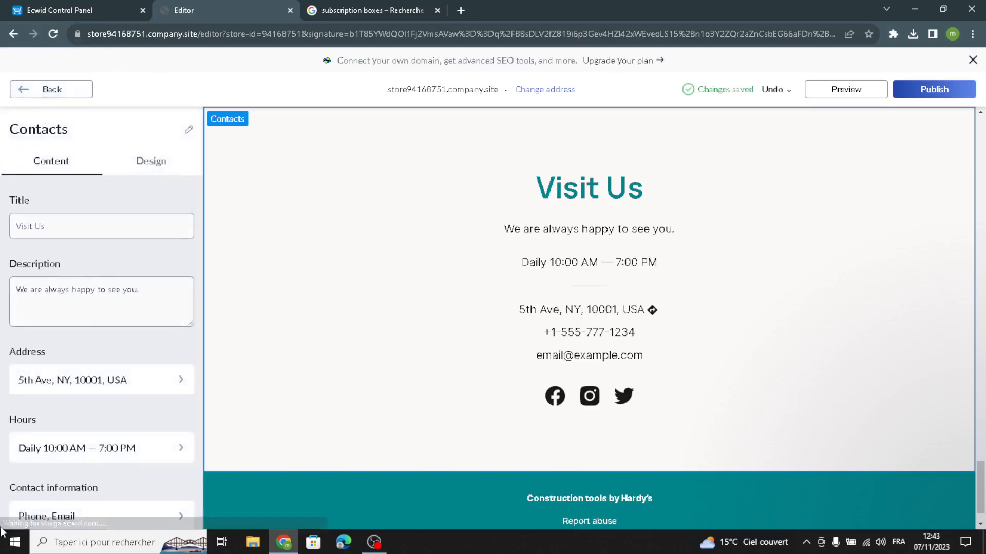
Switch the Contacts section's layout to the photo and contact details card overlapping the left side of a full-width map.
{"action": "scroll", "coordinate": [70, 452], "scroll_direction": "down", "scroll_amount": 3}
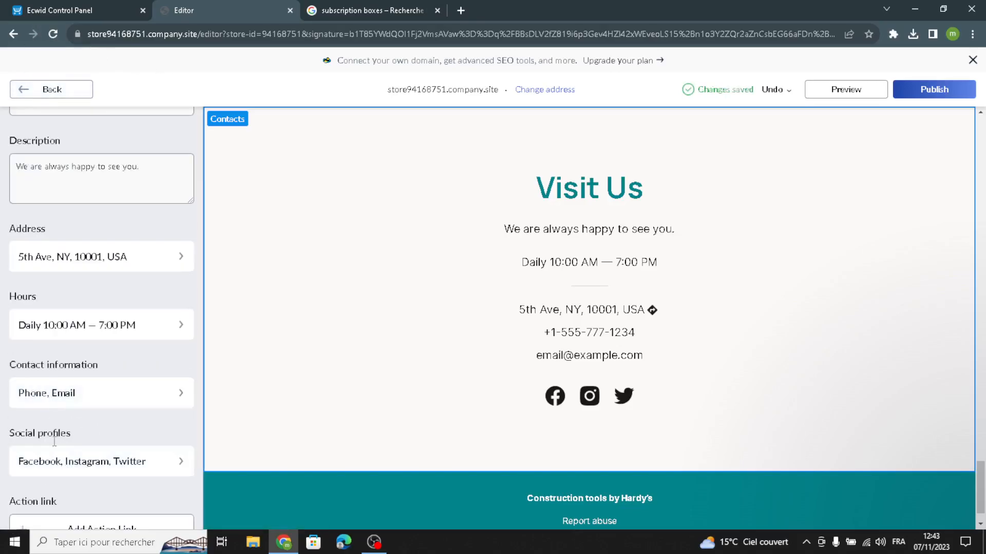
{"action": "scroll", "coordinate": [147, 475], "scroll_direction": "down", "scroll_amount": 1}
{"action": "scroll", "coordinate": [110, 452], "scroll_direction": "up", "scroll_amount": 3}
{"action": "left_click", "coordinate": [150, 164]}
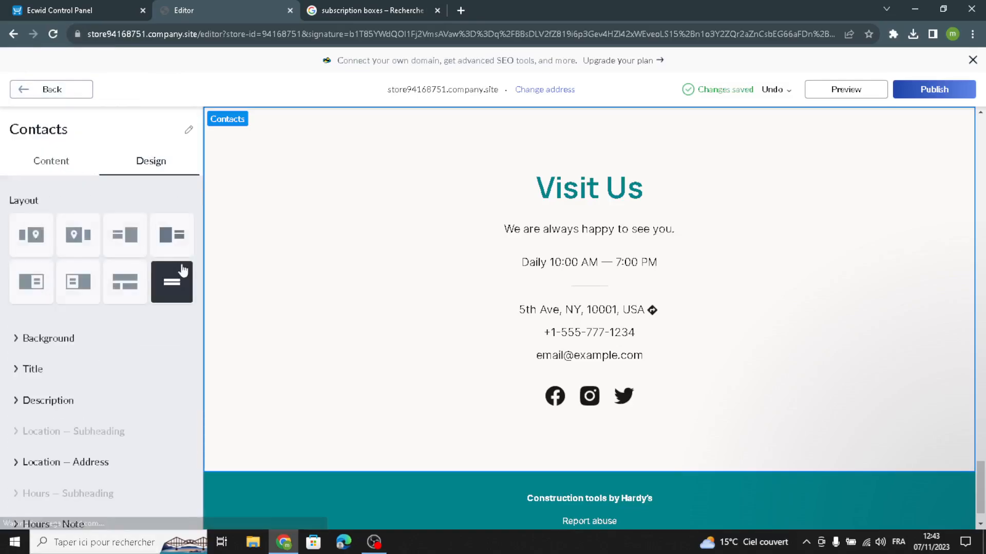
{"action": "left_click", "coordinate": [117, 285]}
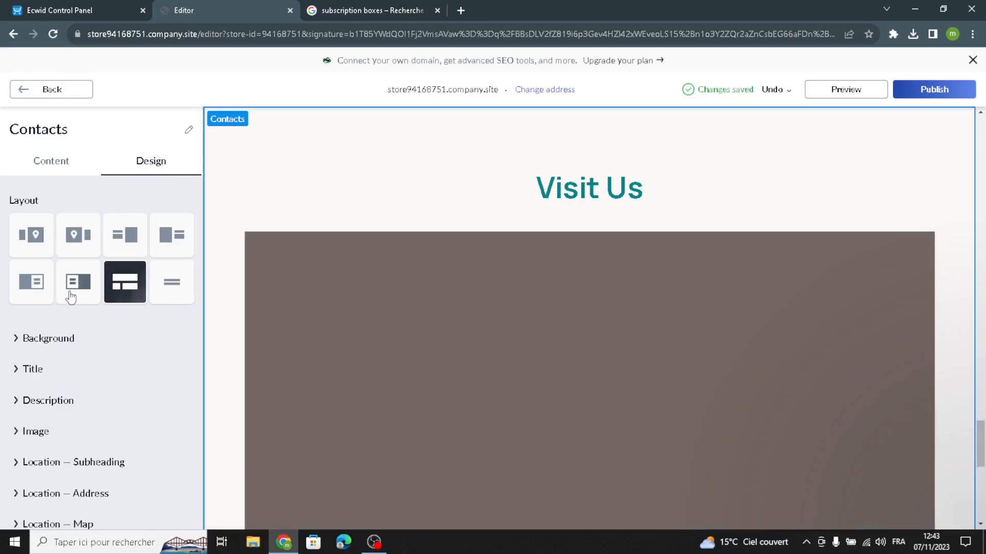
{"action": "left_click", "coordinate": [77, 281]}
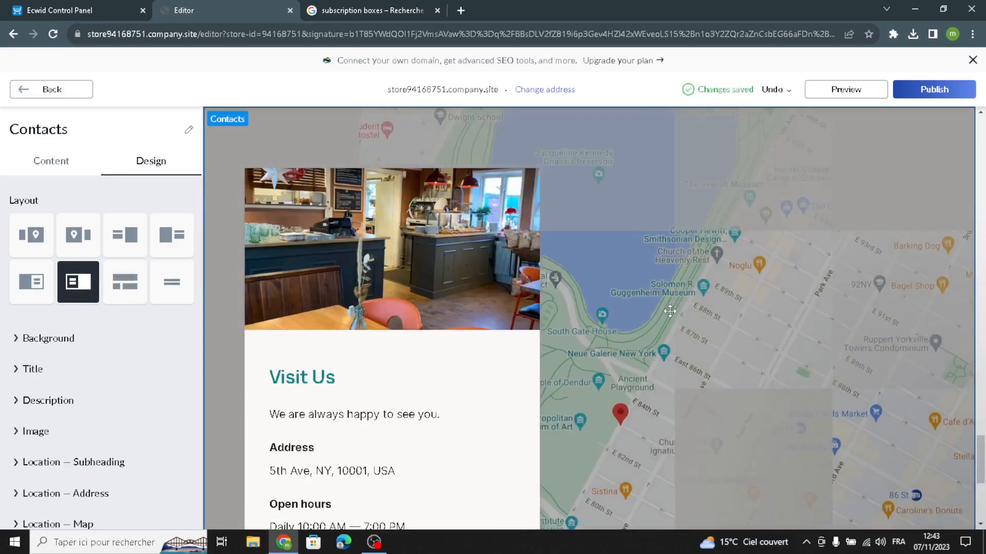
{"action": "left_click_drag", "start_coordinate": [669, 311], "coordinate": [642, 292]}
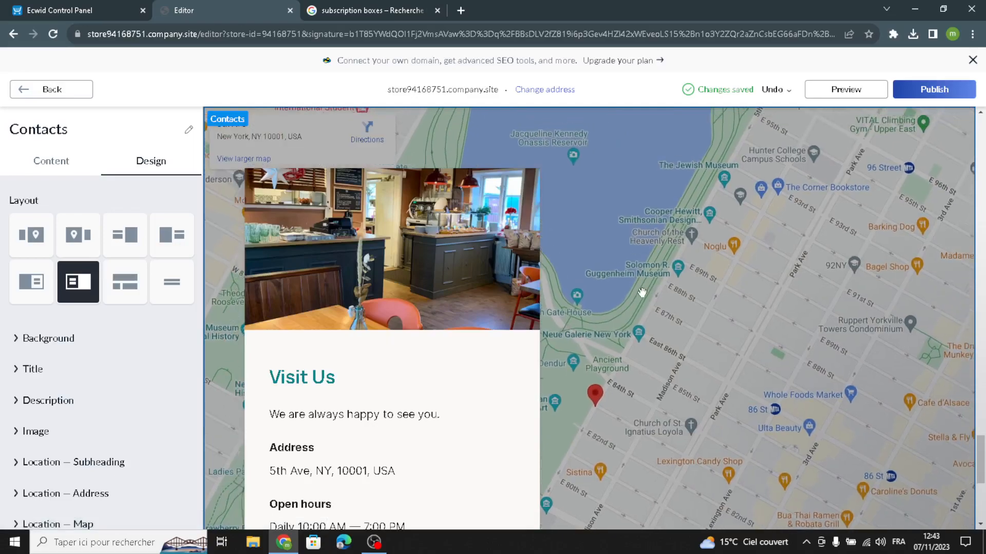
{"action": "scroll", "coordinate": [137, 385], "scroll_direction": "down", "scroll_amount": 4}
{"action": "scroll", "coordinate": [137, 385], "scroll_direction": "up", "scroll_amount": 4}
{"action": "scroll", "coordinate": [110, 414], "scroll_direction": "down", "scroll_amount": 4}
{"action": "scroll", "coordinate": [74, 382], "scroll_direction": "up", "scroll_amount": 1}
{"action": "scroll", "coordinate": [73, 382], "scroll_direction": "up", "scroll_amount": 3}
{"action": "left_click", "coordinate": [24, 89]}
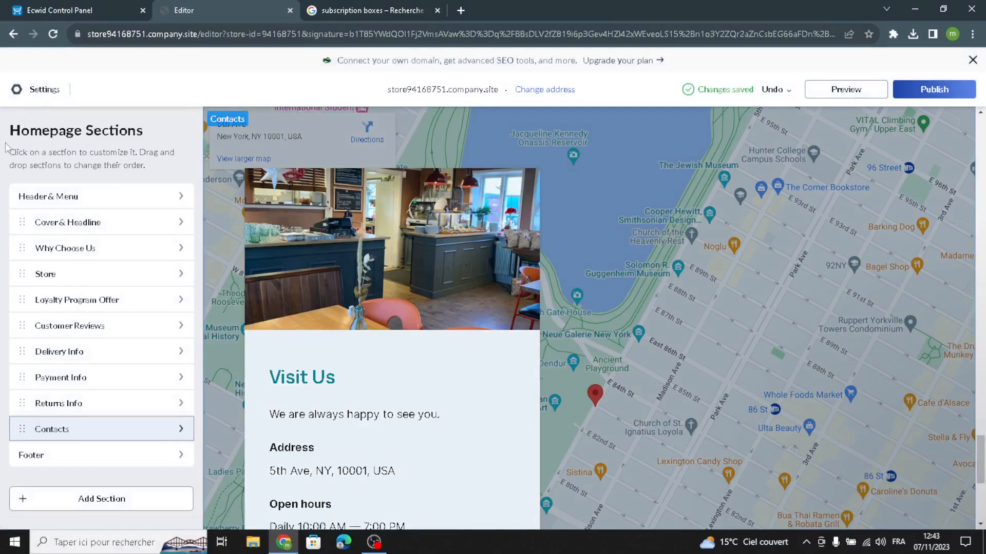
Replace the footer's copyright text with "Boxed Bliss".
{"action": "left_click", "coordinate": [23, 453]}
{"action": "left_click_drag", "start_coordinate": [134, 227], "coordinate": [8, 239]}
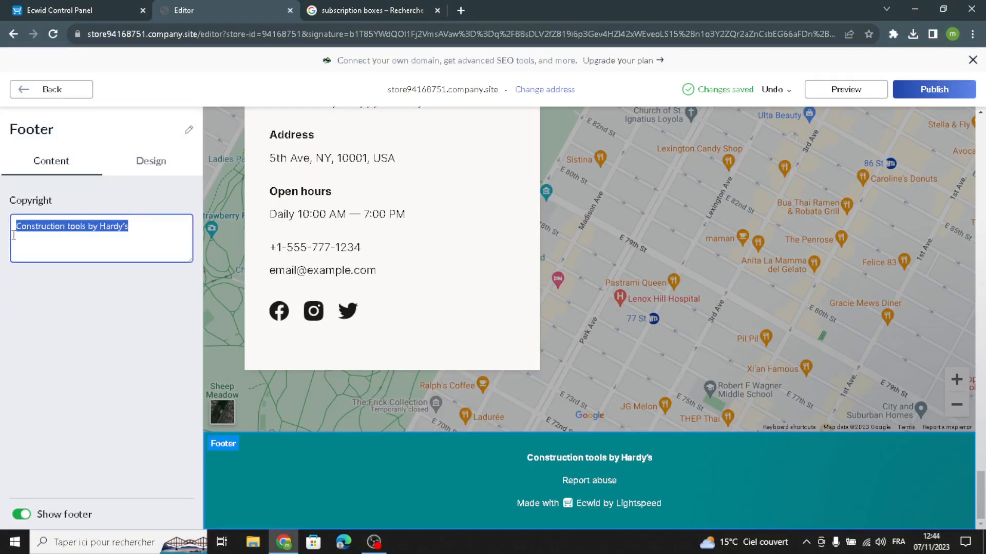
{"action": "type", "text": "Boxed Bliss"}
{"action": "left_click", "coordinate": [49, 92]}
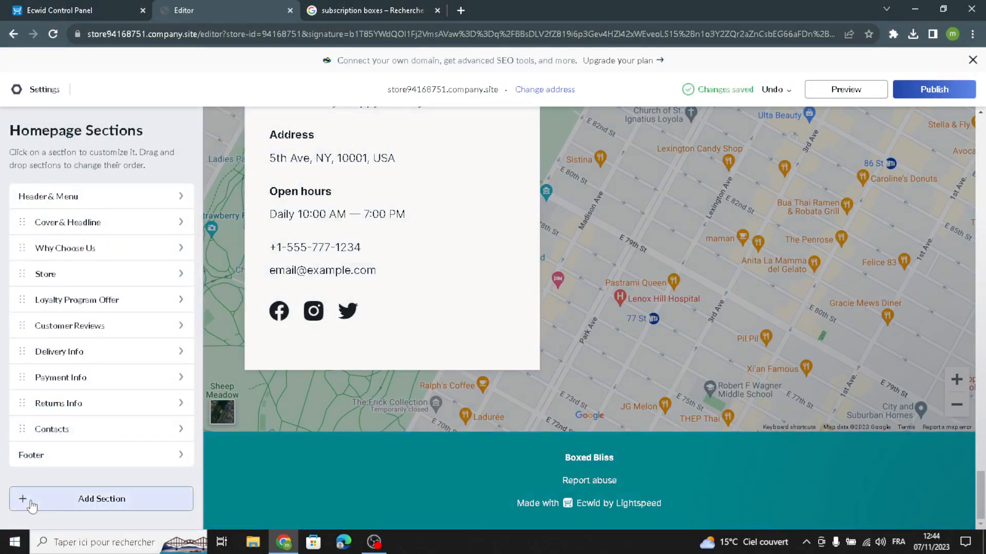
Browse the addable section templates, including Promo Sliders, Special Offers, Company Info, Delivery & Payment and Location.
{"action": "left_click", "coordinate": [28, 501]}
{"action": "left_click", "coordinate": [40, 241]}
{"action": "left_click", "coordinate": [71, 270]}
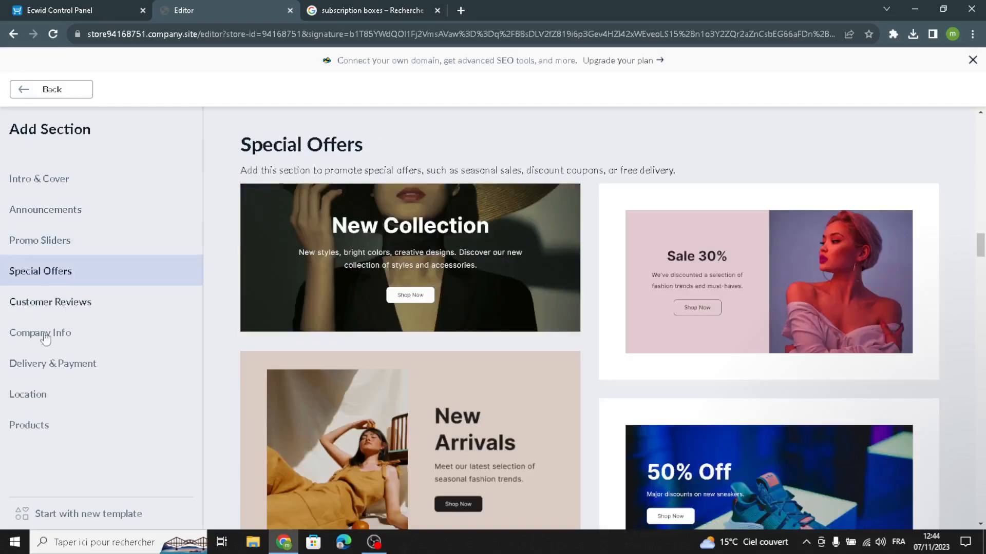
{"action": "left_click", "coordinate": [44, 331]}
{"action": "left_click", "coordinate": [39, 362]}
{"action": "left_click", "coordinate": [18, 397]}
{"action": "left_click", "coordinate": [52, 90]}
Look over the homepage sections and publish the website.
{"action": "scroll", "coordinate": [649, 351], "scroll_direction": "up", "scroll_amount": 10}
{"action": "scroll", "coordinate": [649, 350], "scroll_direction": "up", "scroll_amount": 15}
{"action": "scroll", "coordinate": [650, 351], "scroll_direction": "up", "scroll_amount": 10}
{"action": "scroll", "coordinate": [641, 464], "scroll_direction": "down", "scroll_amount": 5}
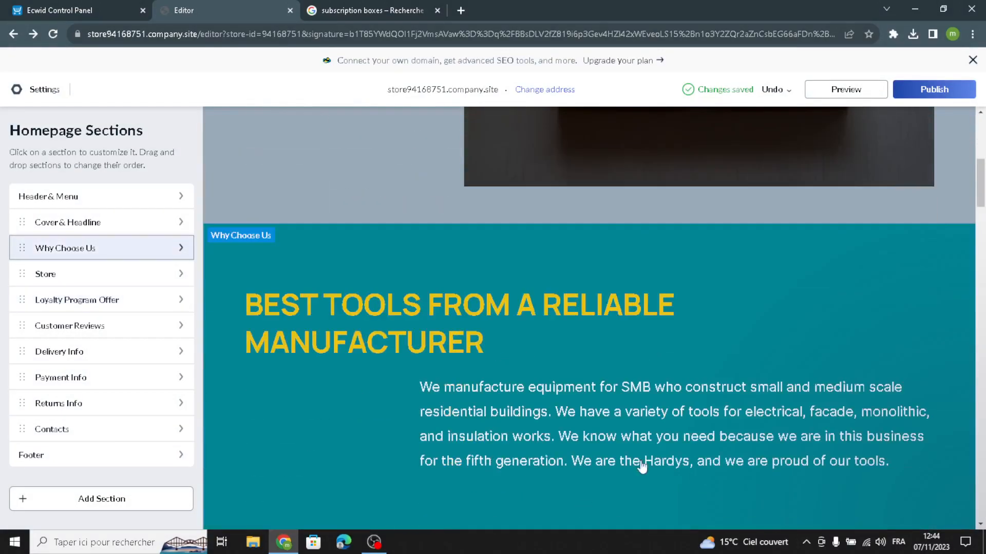
{"action": "left_click", "coordinate": [950, 94]}
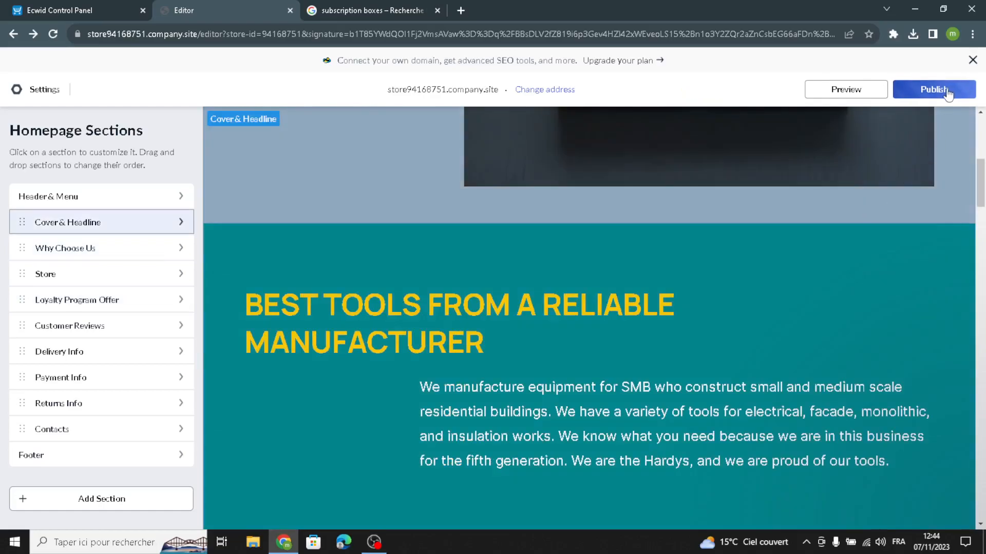
{"action": "left_click", "coordinate": [948, 94]}
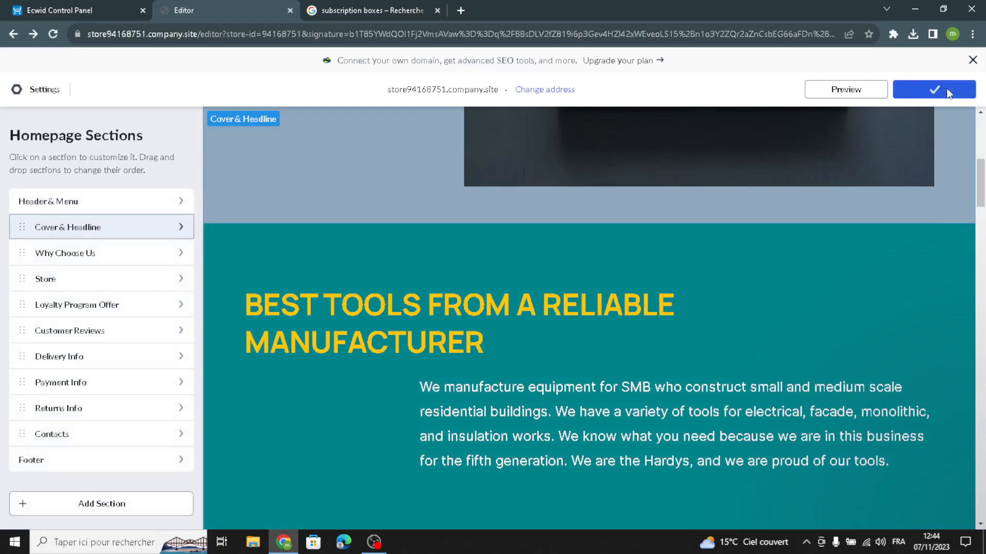